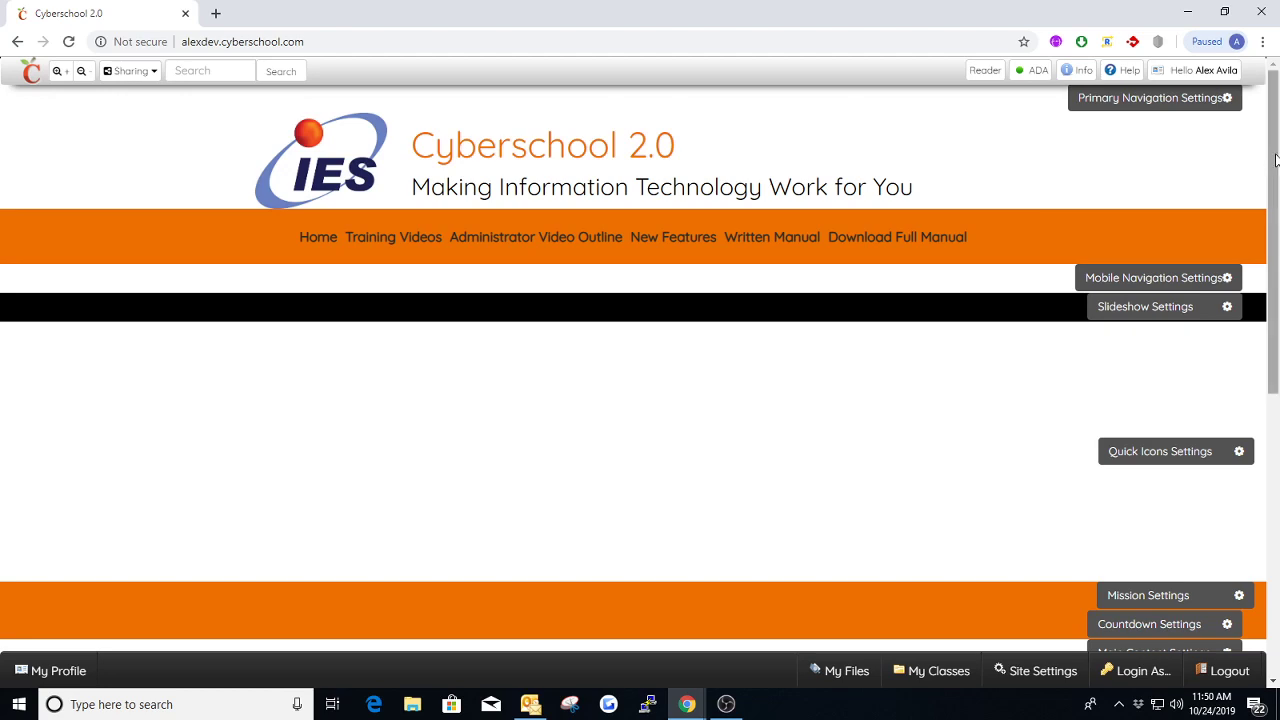
# Examine the Training Videos and Written Manual dropdowns in the homepage's primary navigation
pyautogui.moveTo(1275, 160)
pyautogui.mouseDown()
pyautogui.moveTo(1275, 458)
pyautogui.moveTo(1275, 145)
pyautogui.mouseUp()
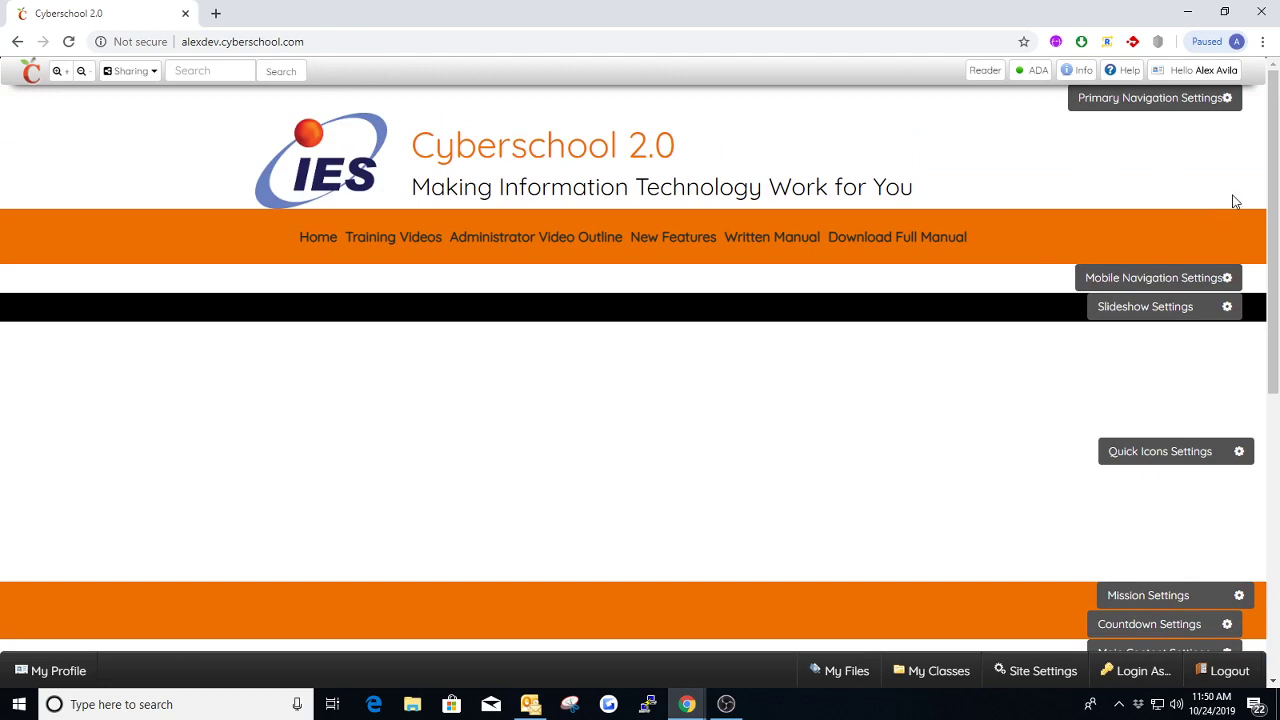
pyautogui.moveTo(1275, 185)
pyautogui.mouseDown()
pyautogui.moveTo(1264, 478)
pyautogui.moveTo(1276, 163)
pyautogui.mouseUp()
pyautogui.moveTo(383, 249)
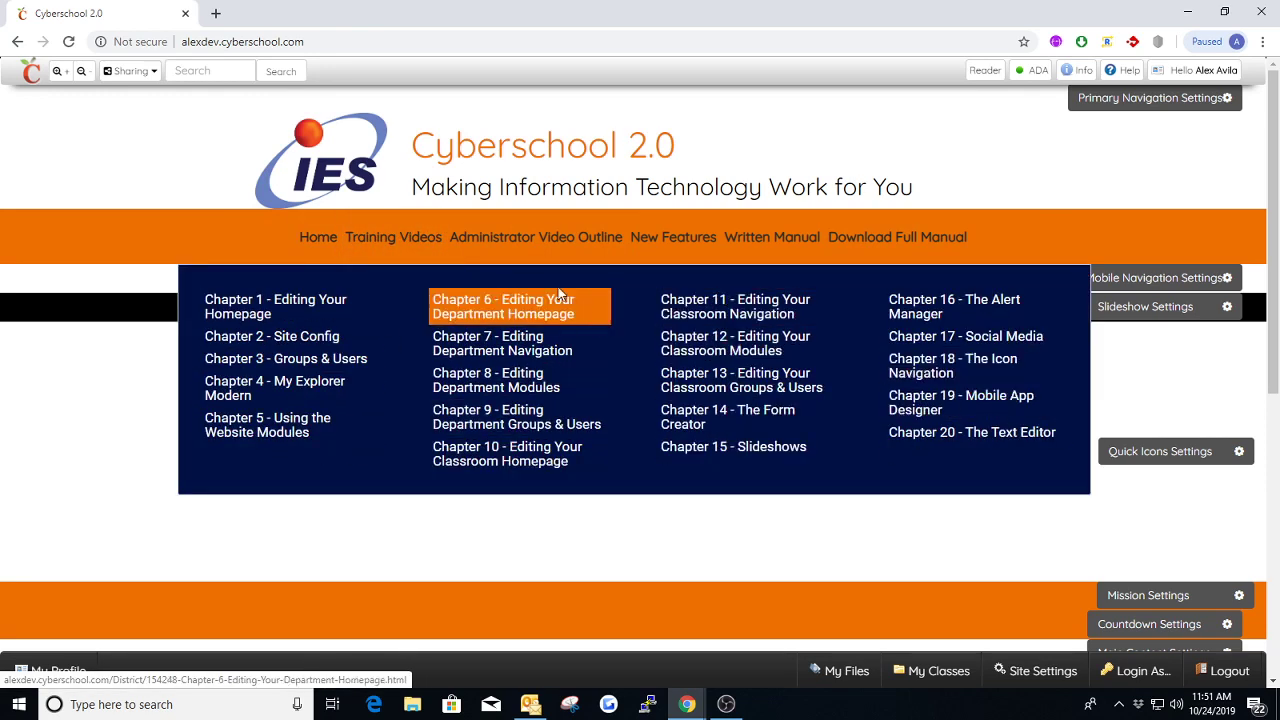
pyautogui.moveTo(768, 245)
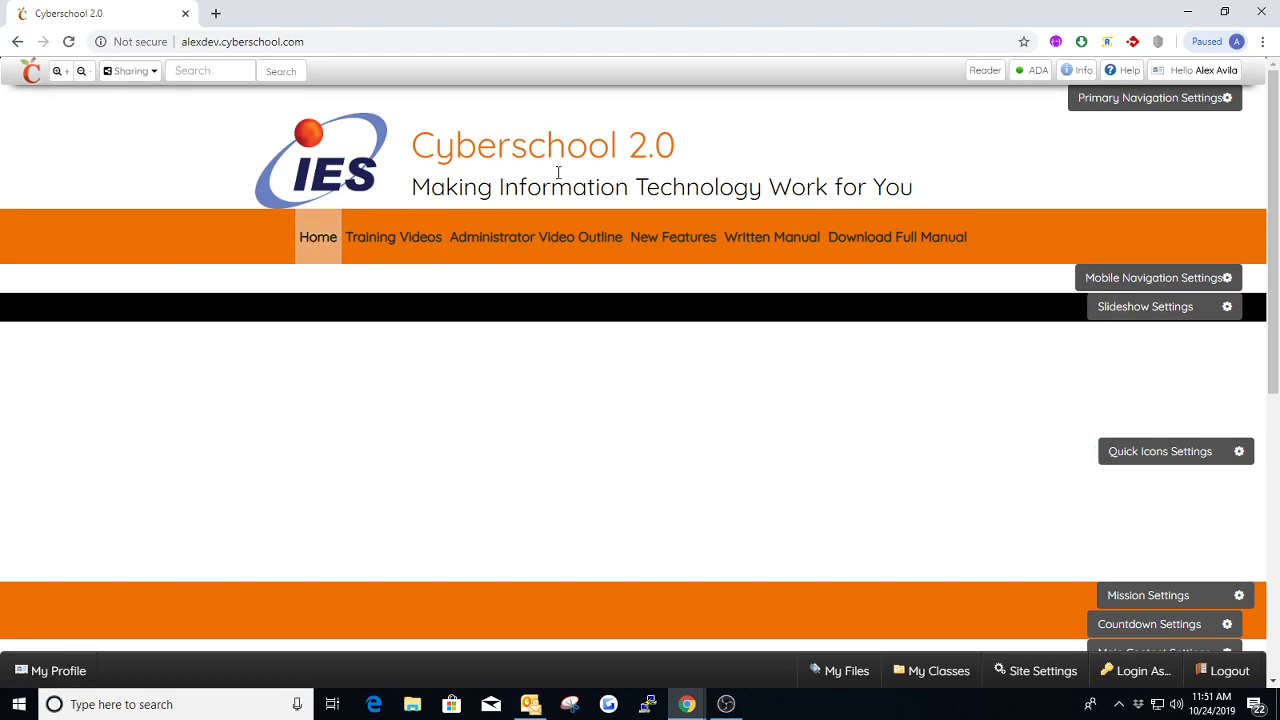
# Set the Primary Navigation layout to Default and save the module settings
pyautogui.click(1137, 110)
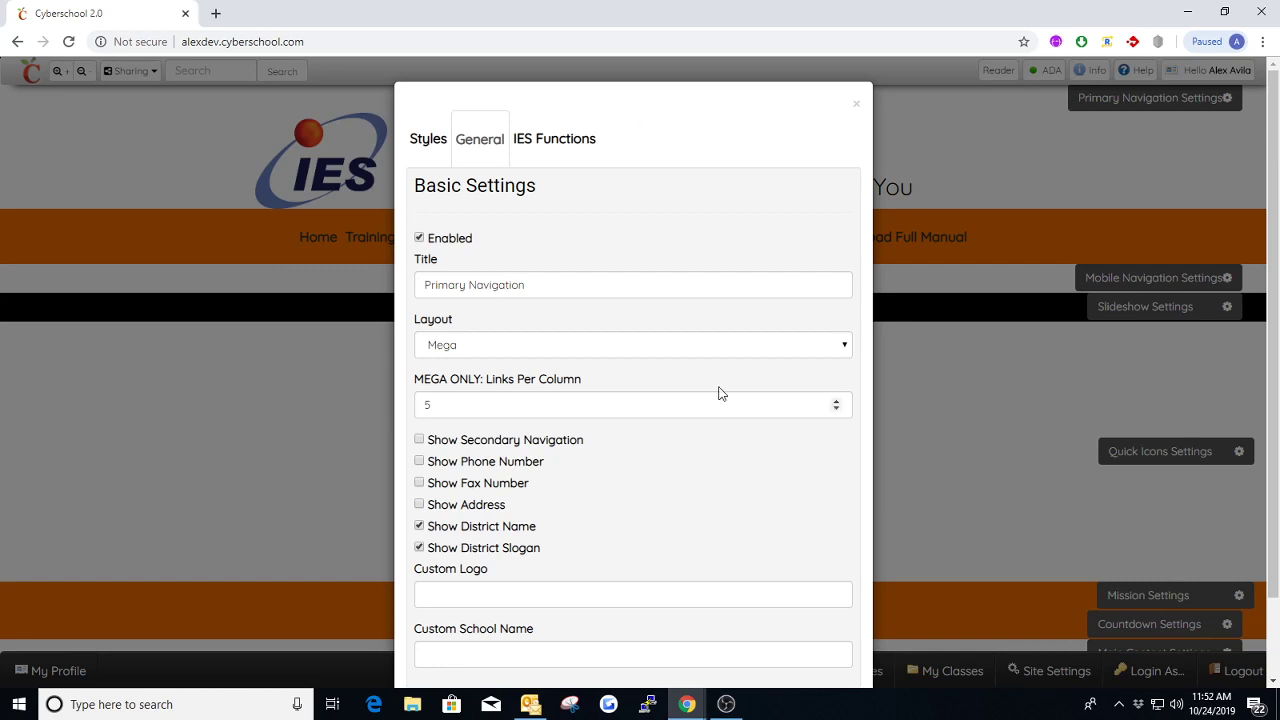
pyautogui.click(483, 346)
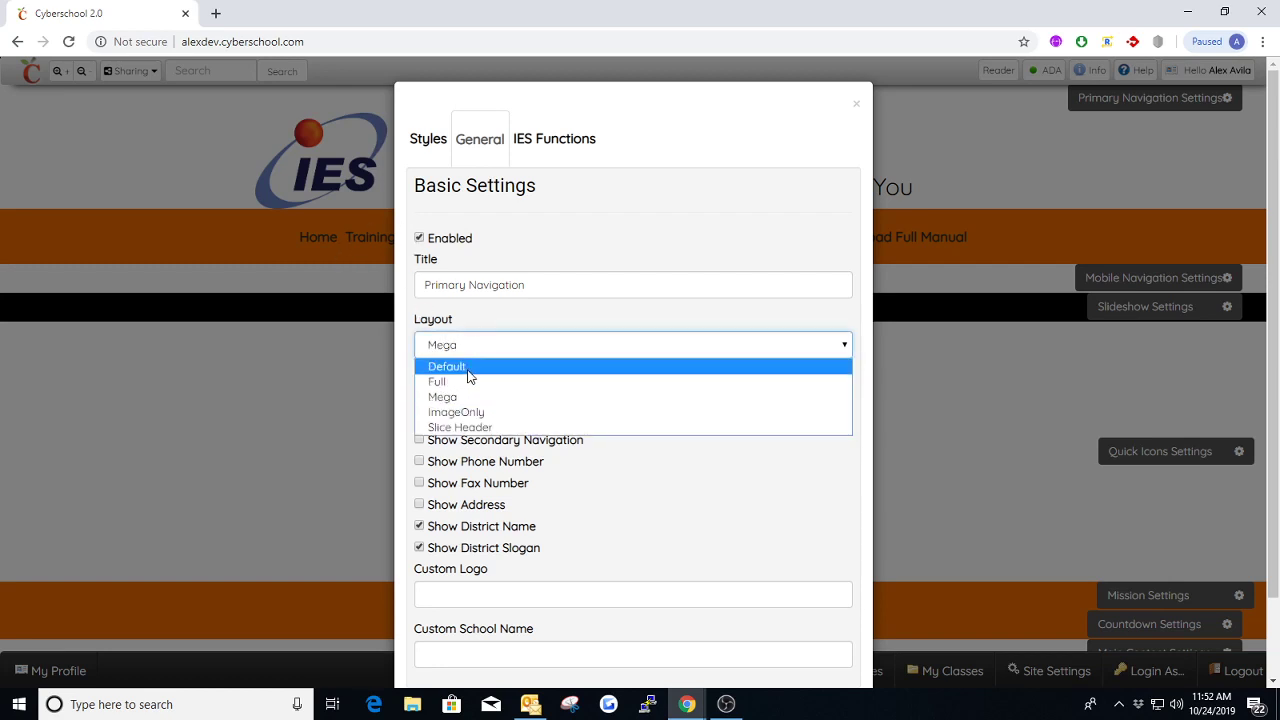
pyautogui.click(468, 370)
pyautogui.scroll(-2, 552, 407)
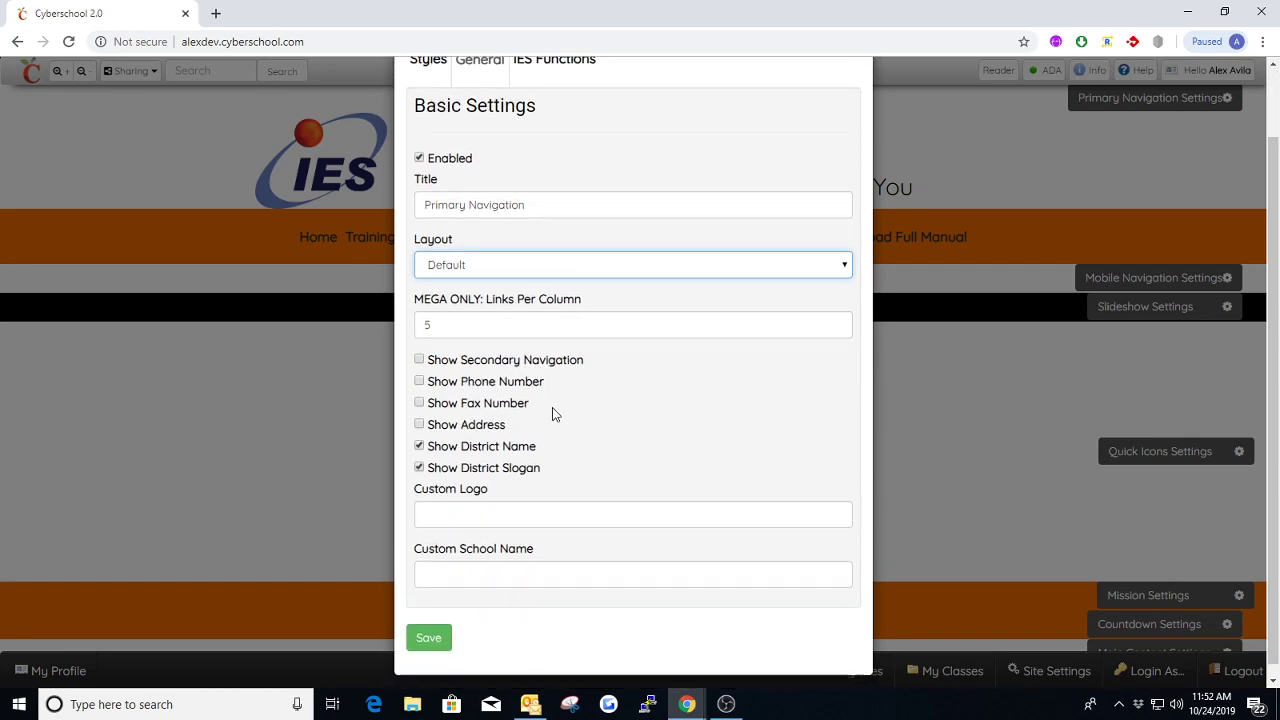
pyautogui.click(446, 645)
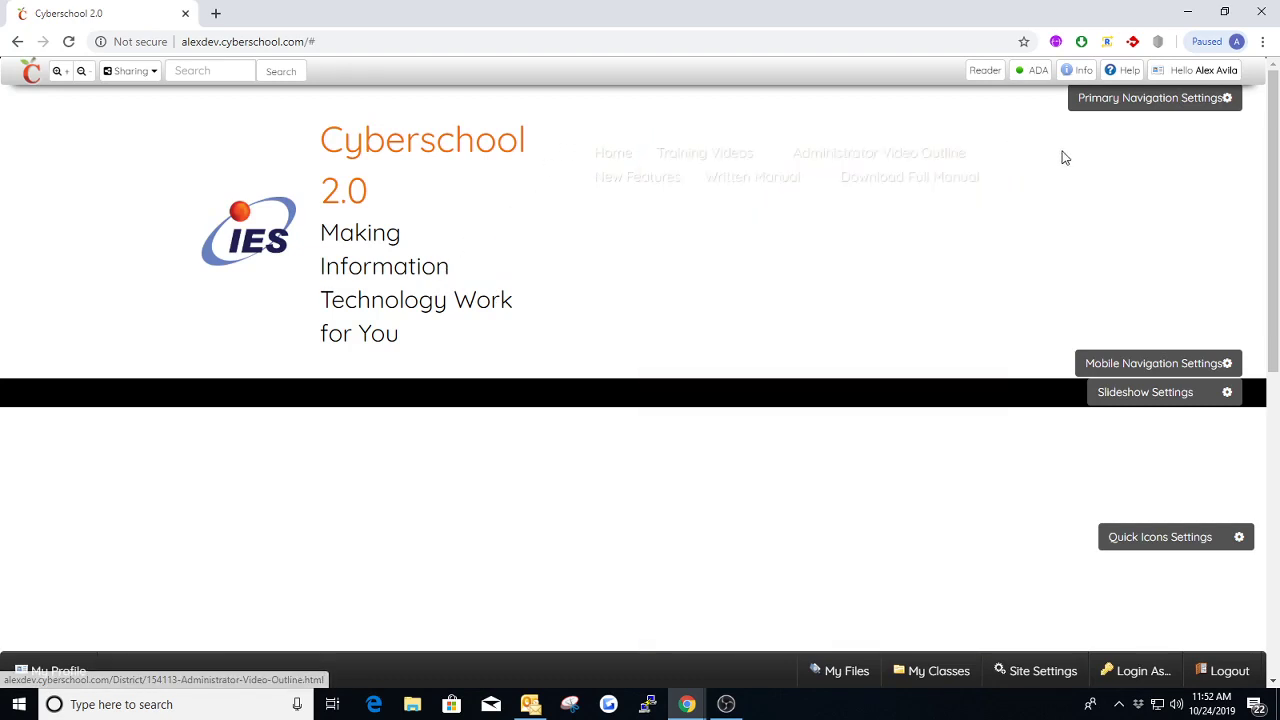
# Set the Primary Navigation's Navigation Text Color to dark (#000000) and save the settings
pyautogui.click(1126, 100)
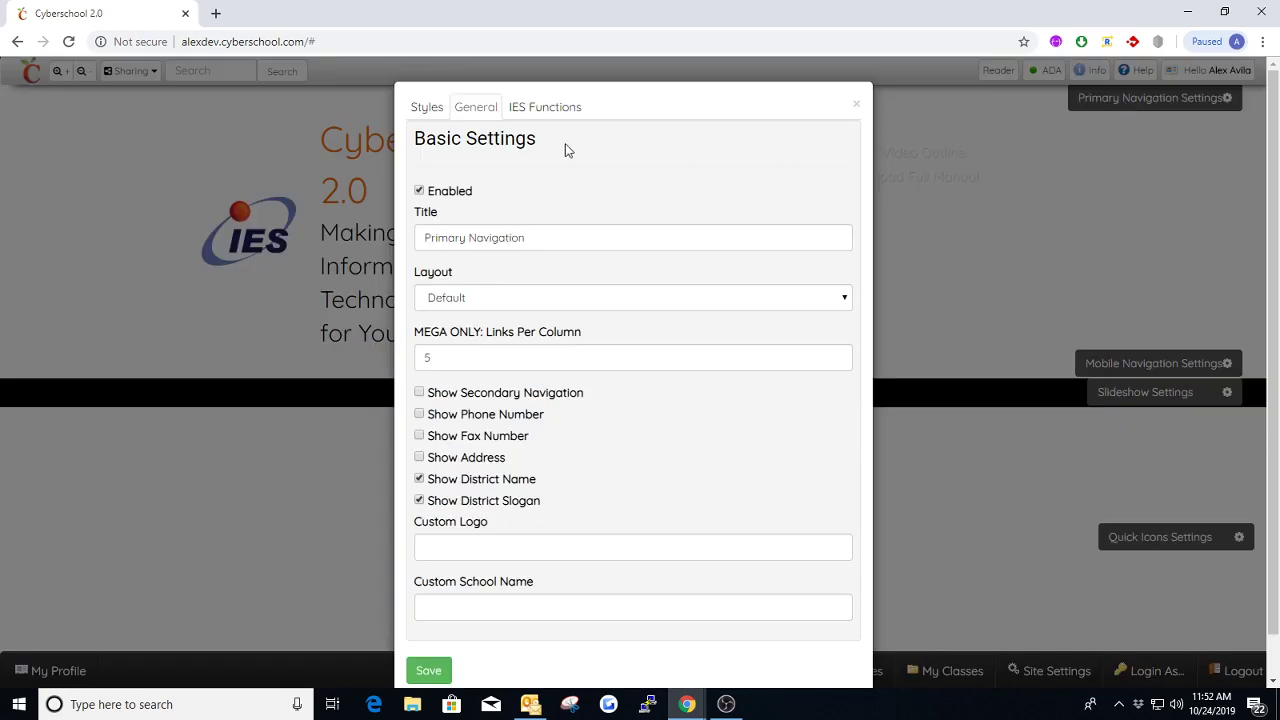
pyautogui.click(424, 107)
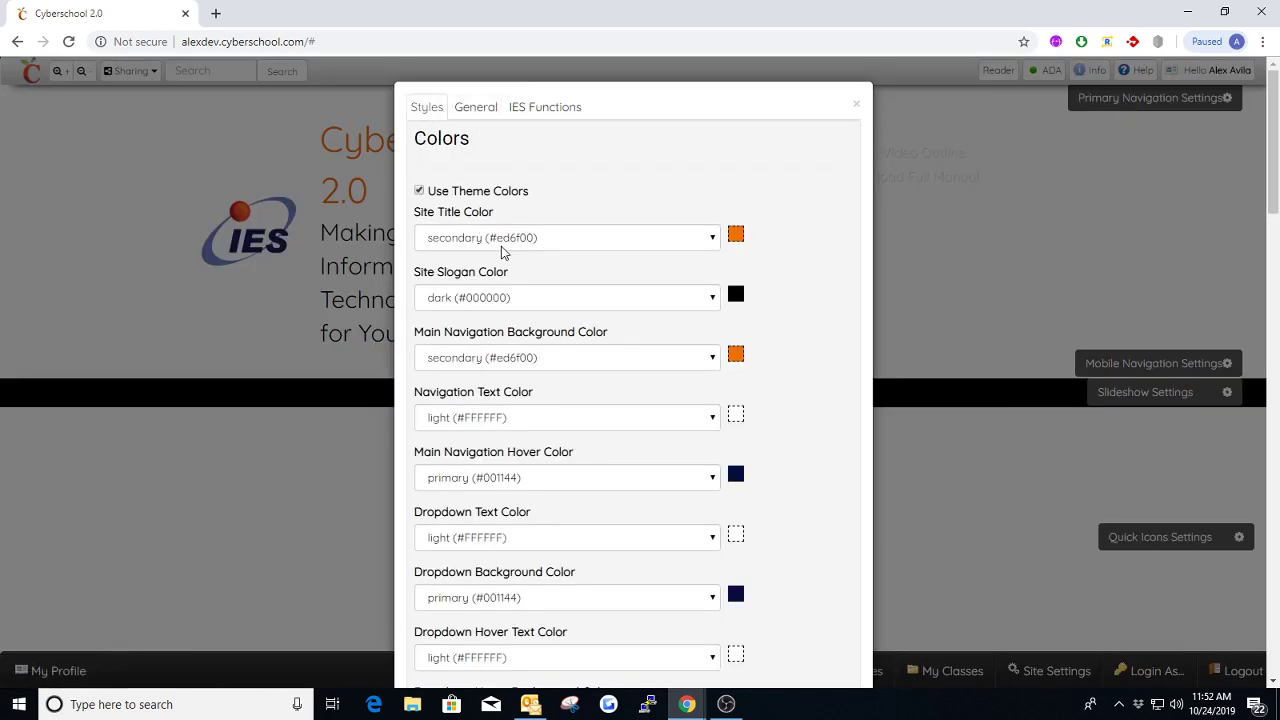
pyautogui.scroll(-2, 503, 251)
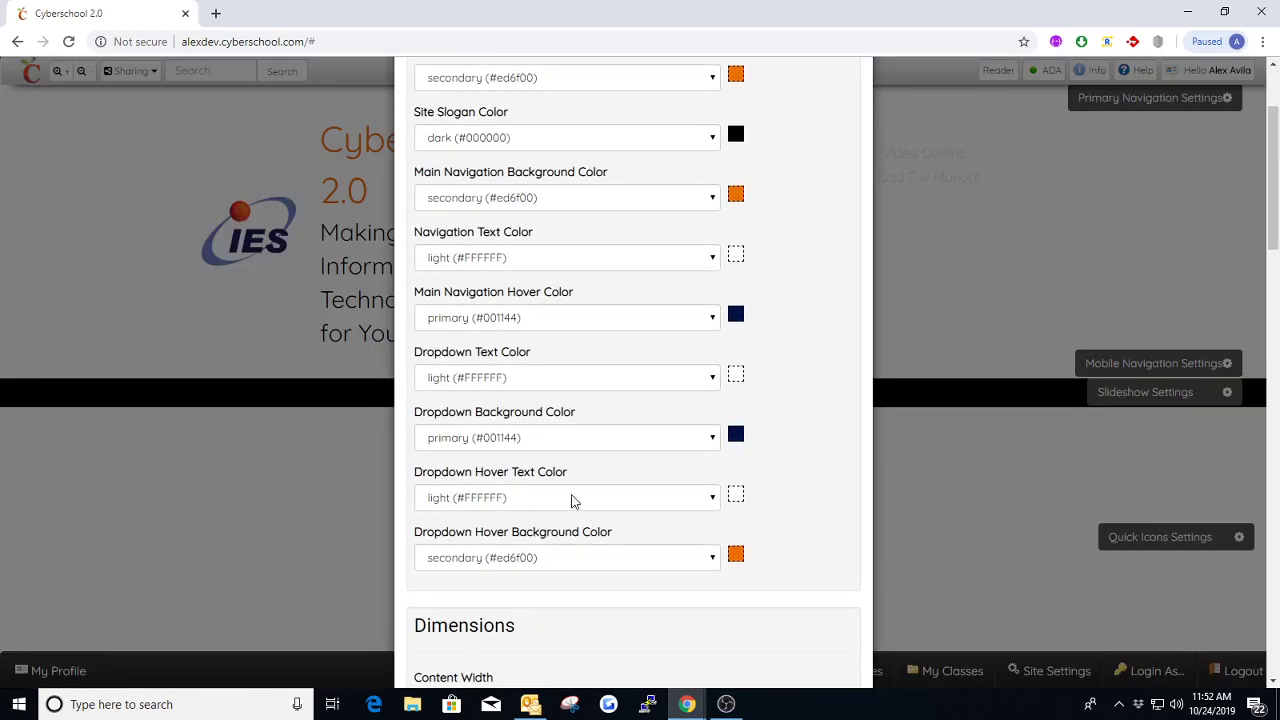
pyautogui.scroll(1, 574, 500)
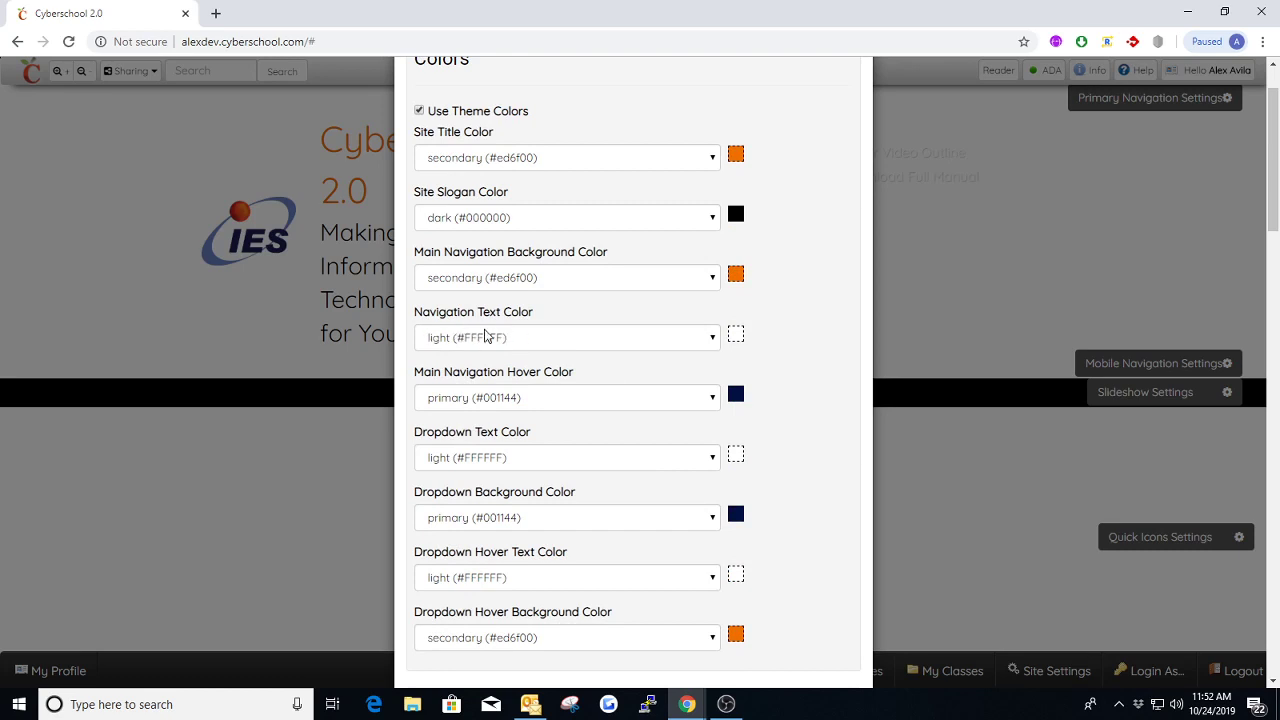
pyautogui.click(527, 341)
pyautogui.click(465, 390)
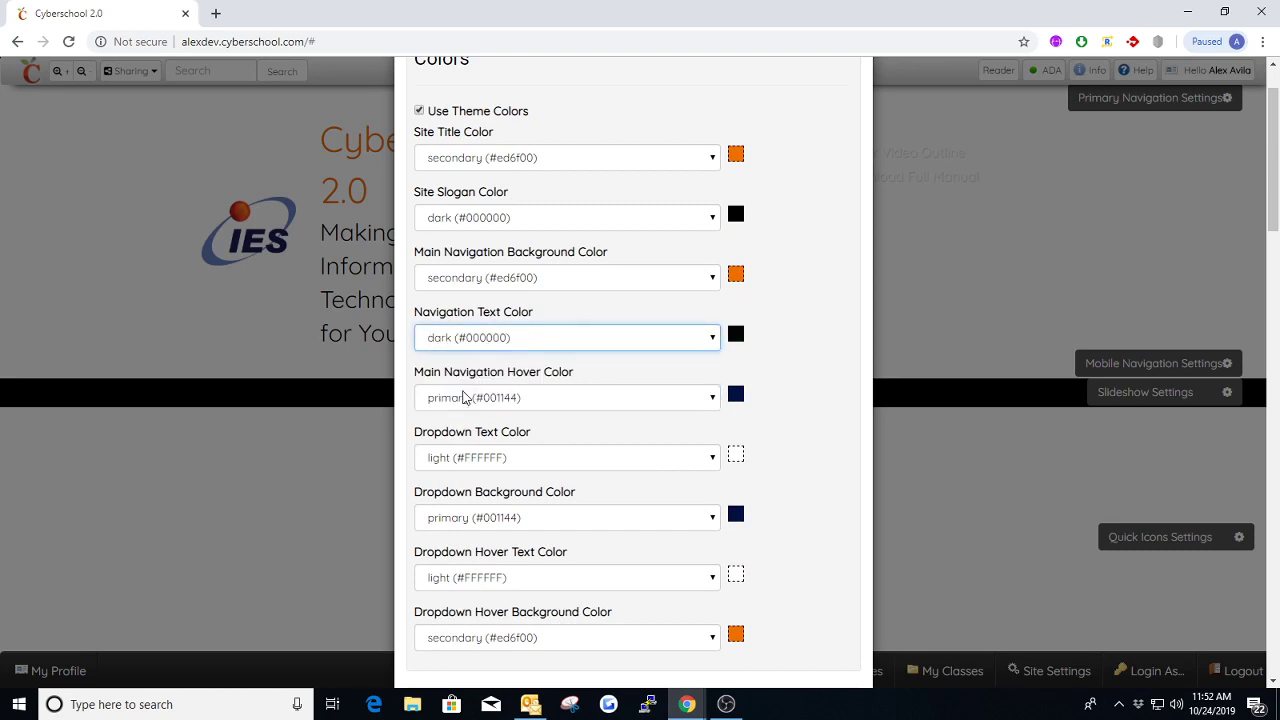
pyautogui.scroll(1, 518, 287)
pyautogui.click(474, 97)
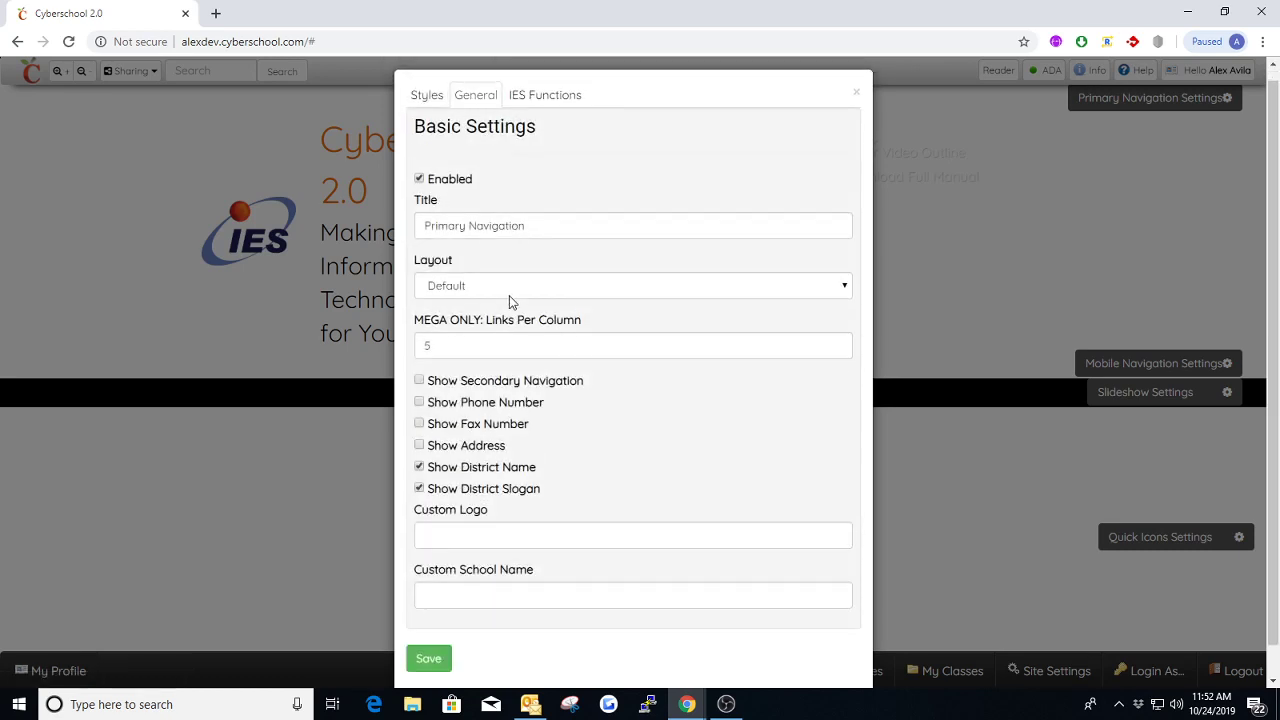
pyautogui.click(446, 622)
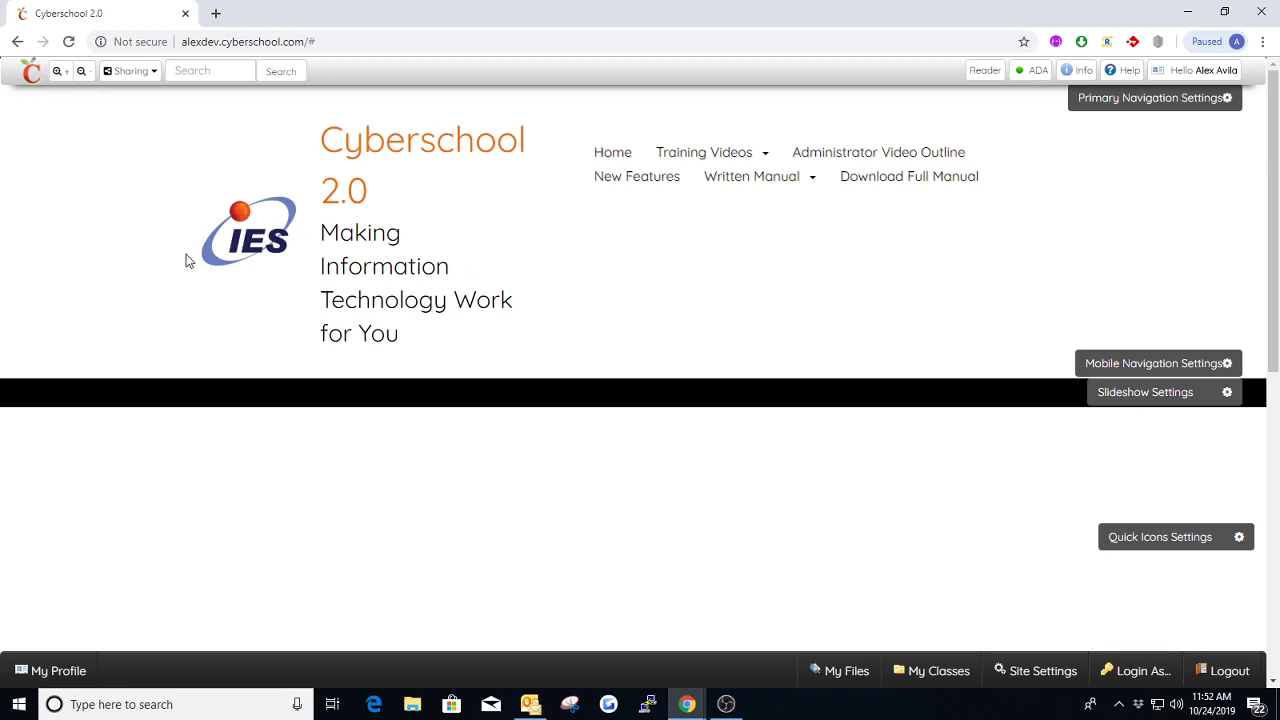
# Examine how the Training Videos and Written Manual chapter lists drop down in the Default layout
pyautogui.moveTo(677, 160)
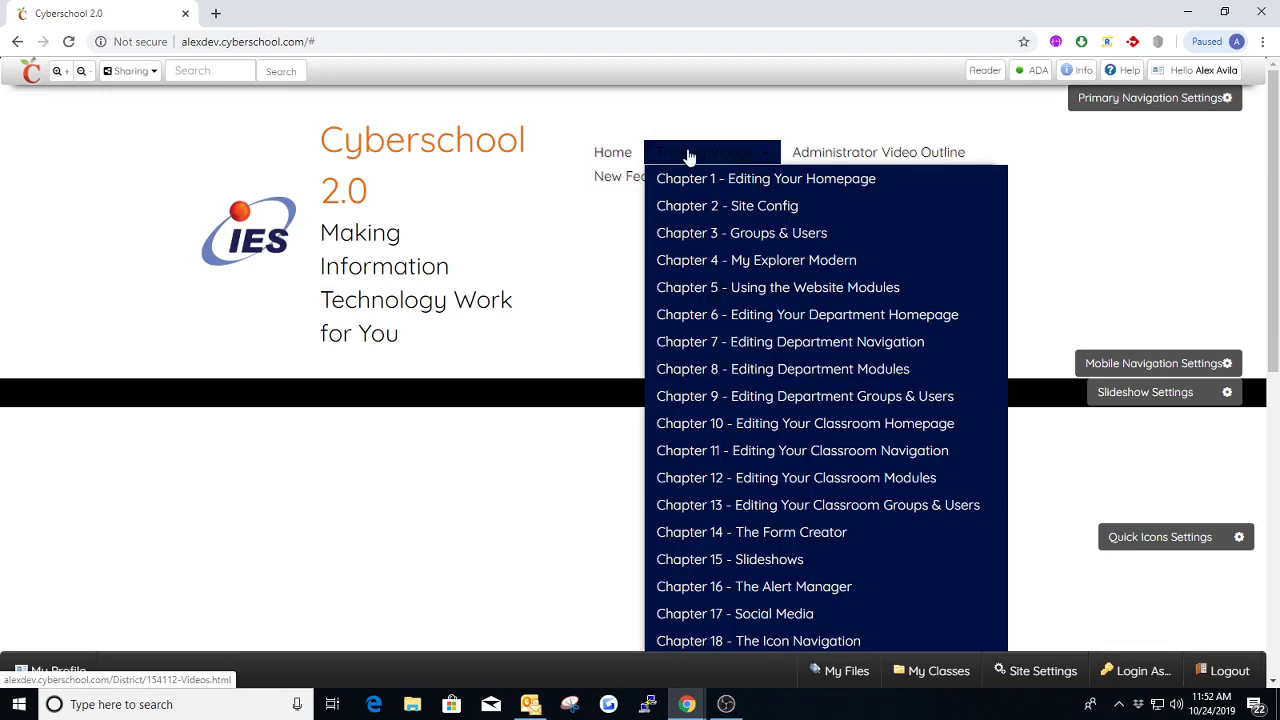
pyautogui.scroll(-2, 714, 326)
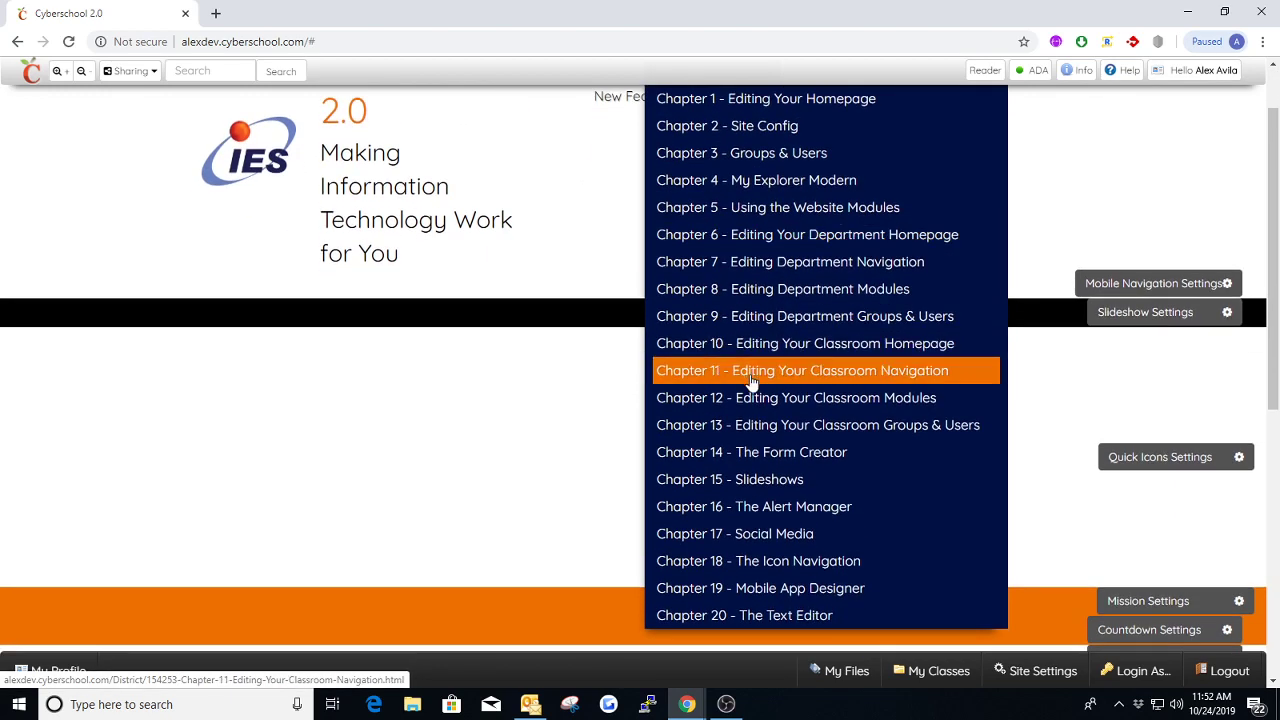
pyautogui.scroll(2, 780, 485)
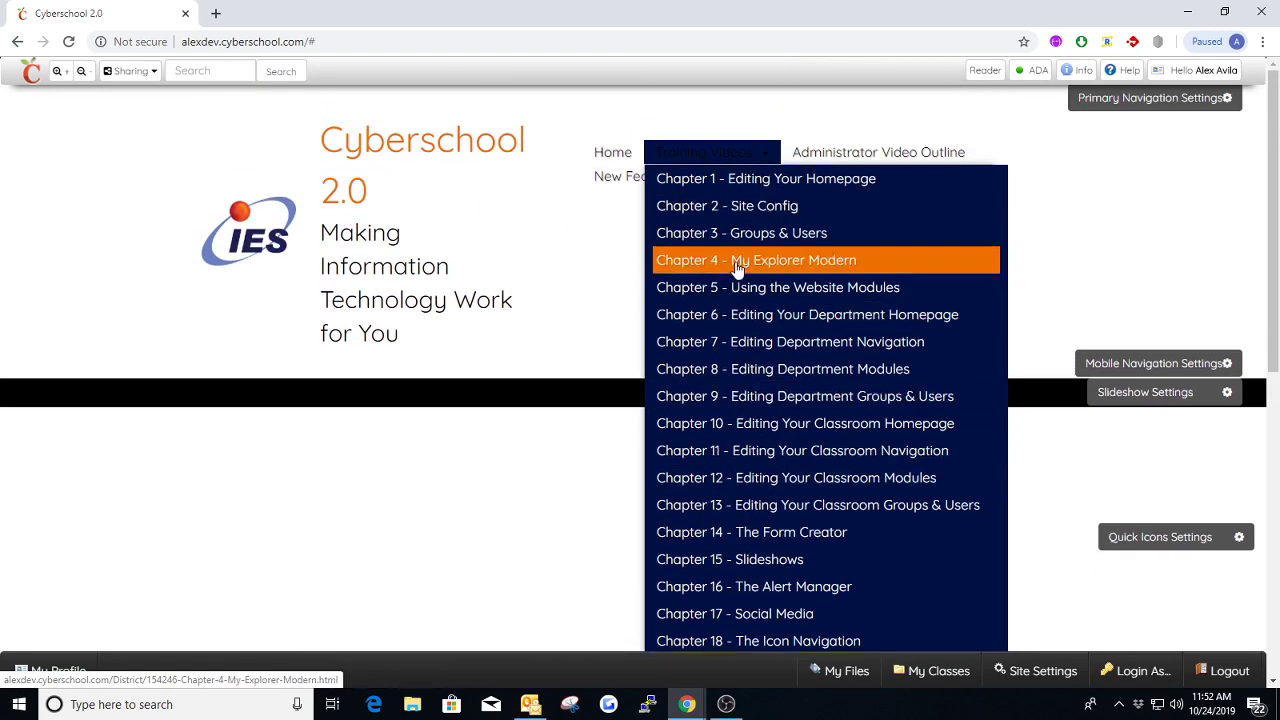
pyautogui.moveTo(754, 190)
pyautogui.scroll(-2, 770, 366)
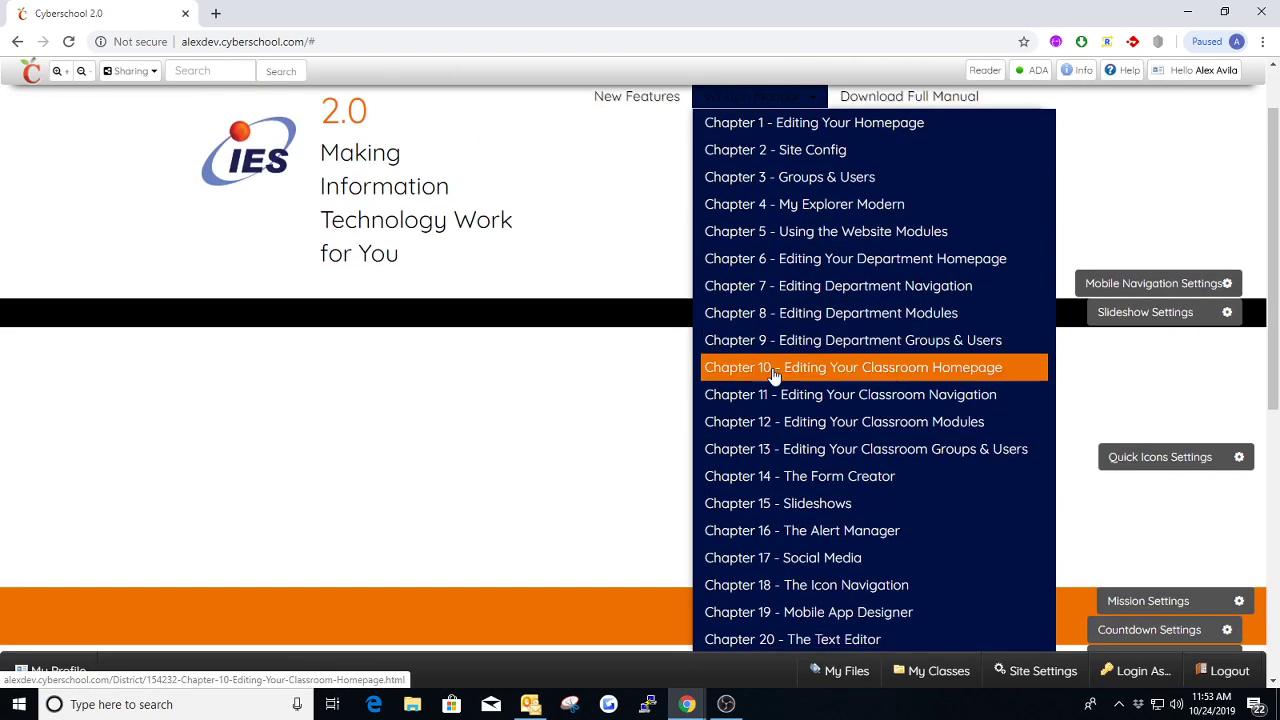
pyautogui.scroll(2, 768, 410)
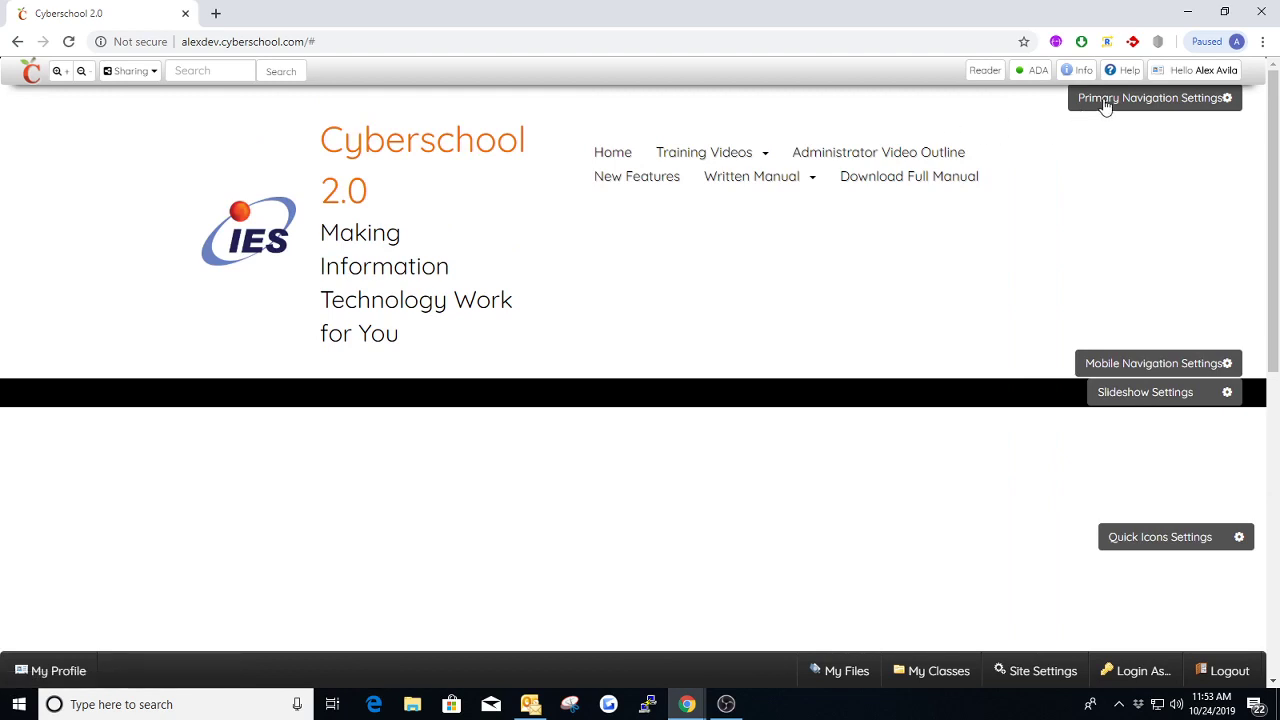
pyautogui.click(1105, 104)
pyautogui.click(557, 302)
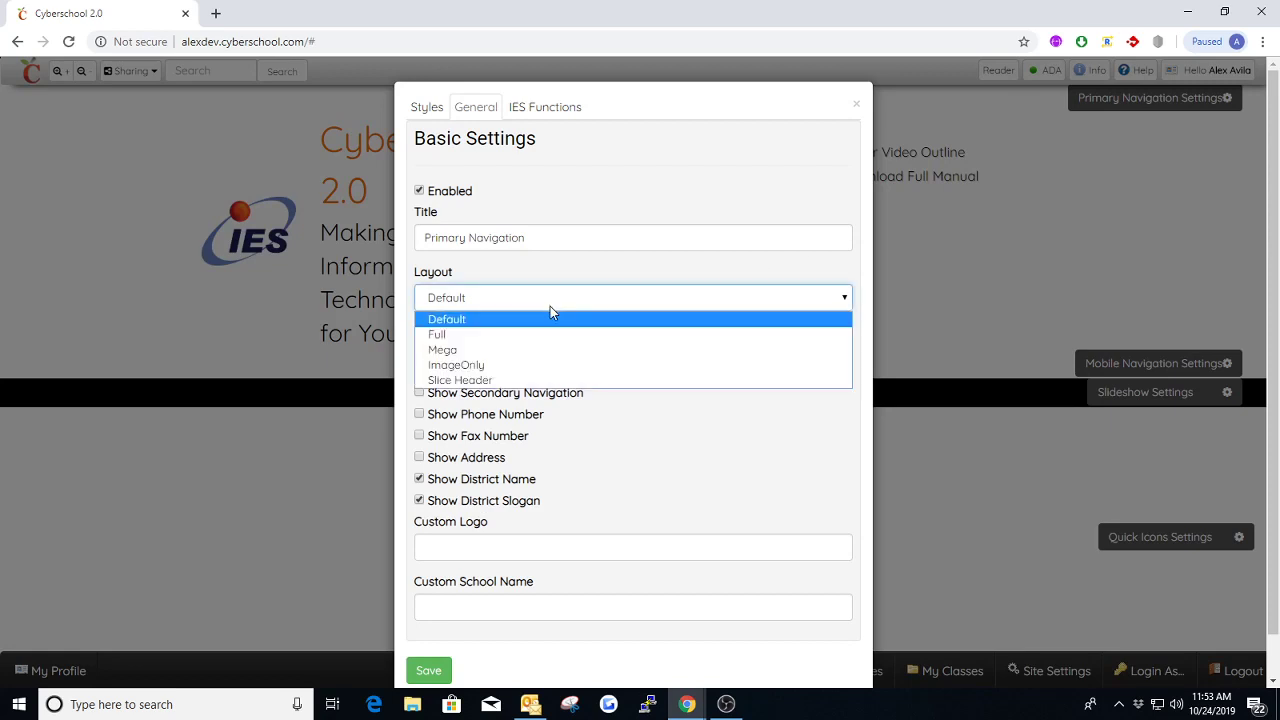
pyautogui.click(860, 107)
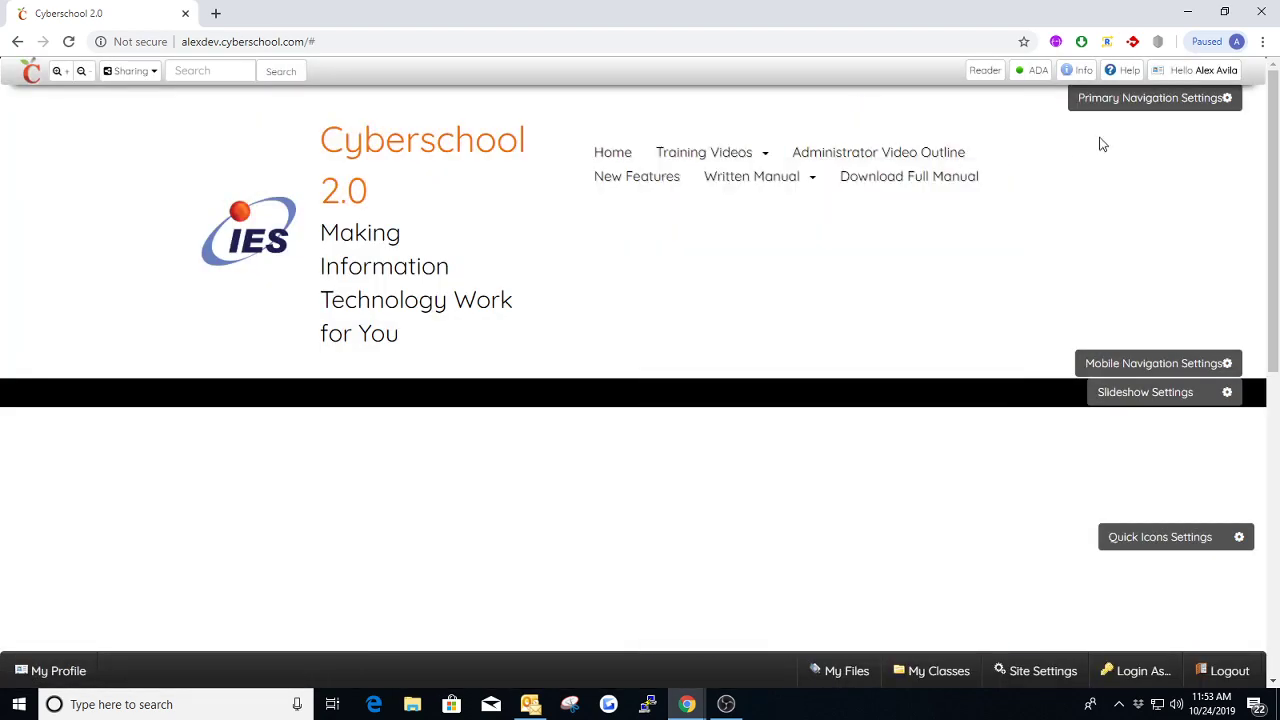
# Change the Primary Navigation layout to Mega, save it, and check the Training Videos dropdown
pyautogui.click(1116, 98)
pyautogui.click(517, 303)
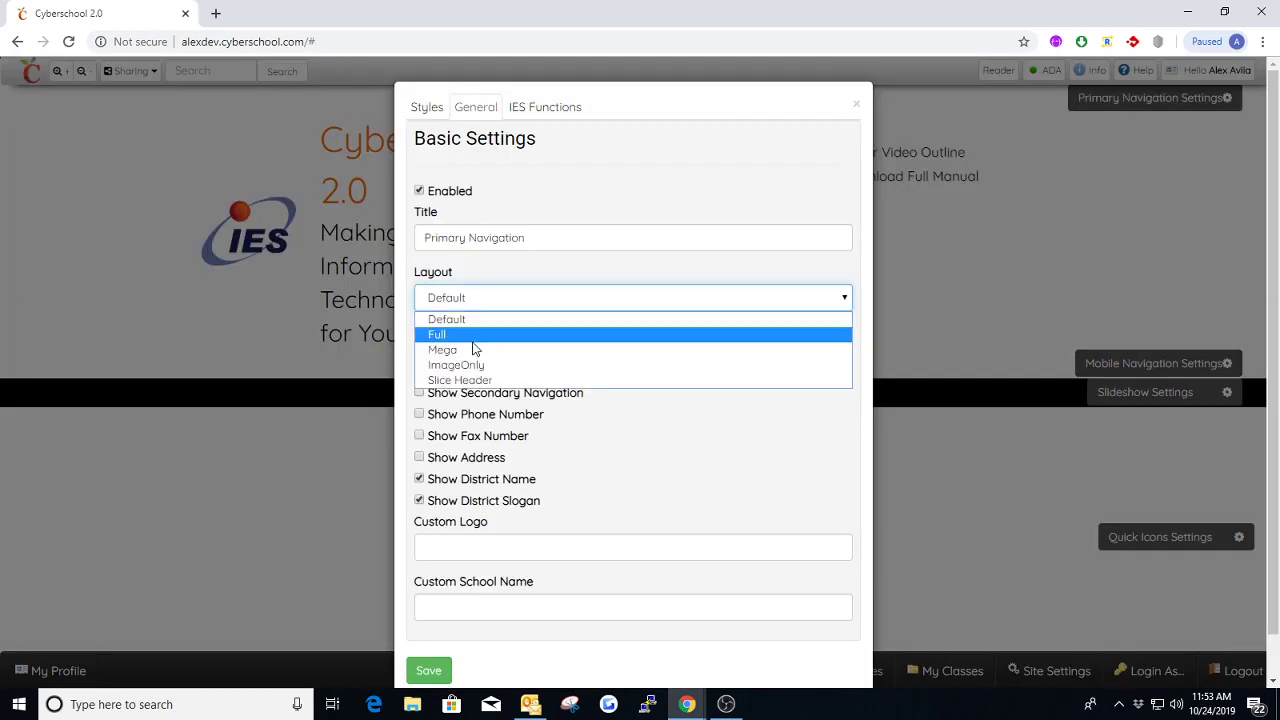
pyautogui.click(517, 346)
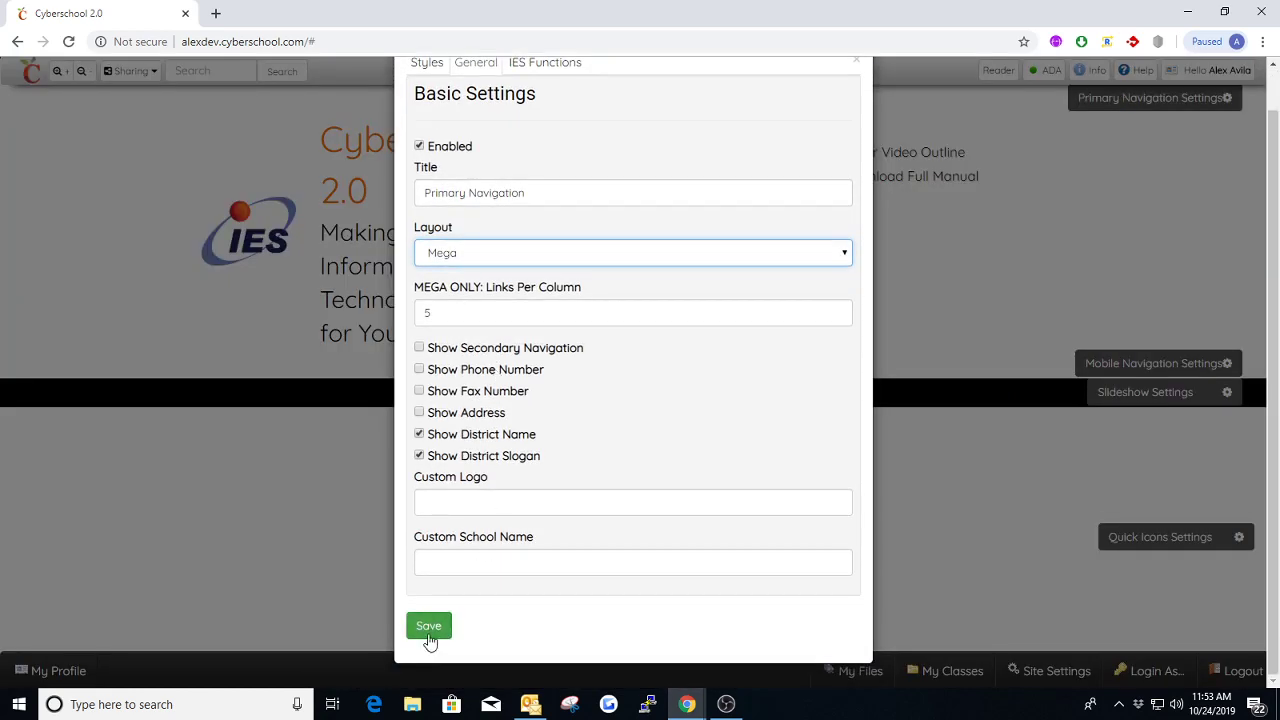
pyautogui.click(430, 630)
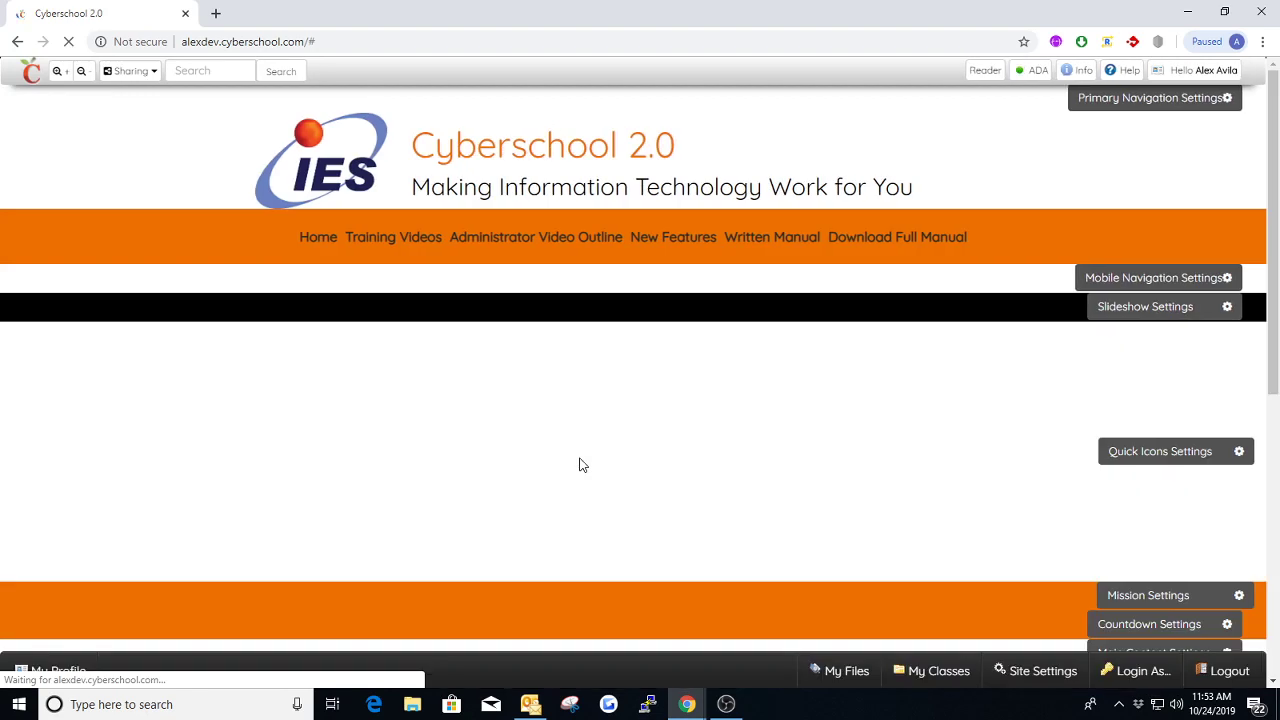
pyautogui.moveTo(398, 252)
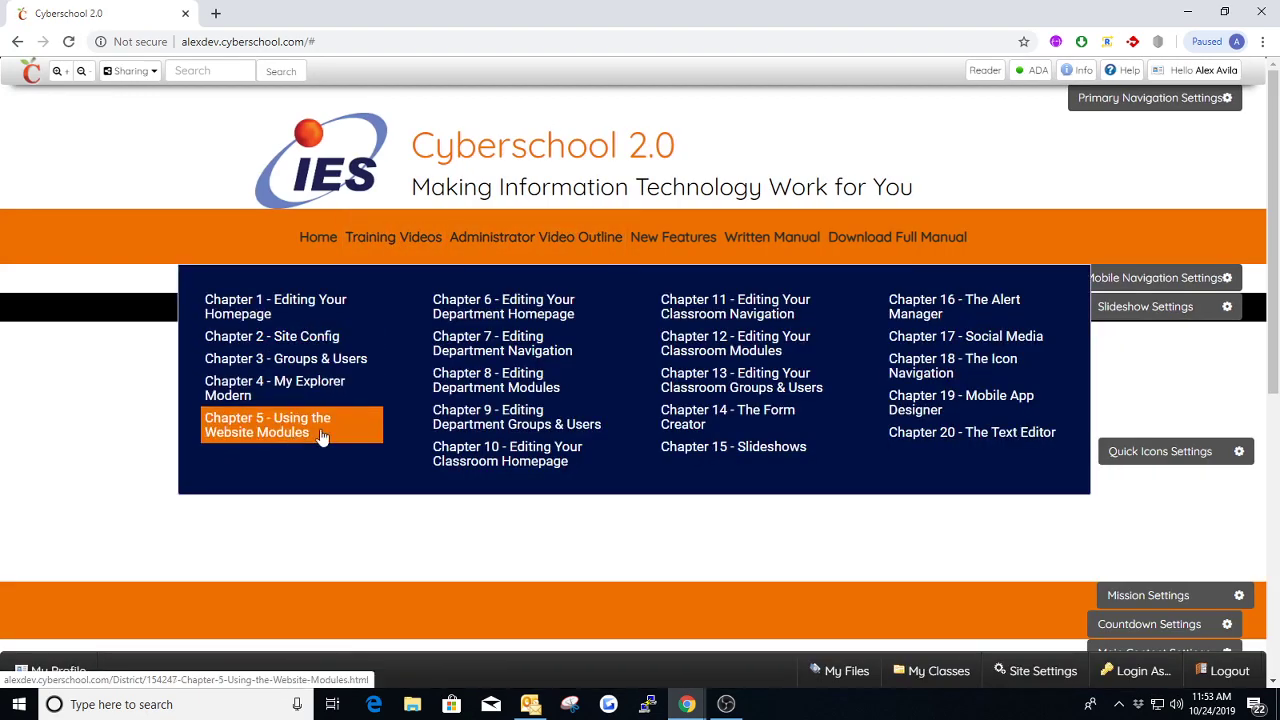
pyautogui.moveTo(1195, 71)
pyautogui.click(1215, 92)
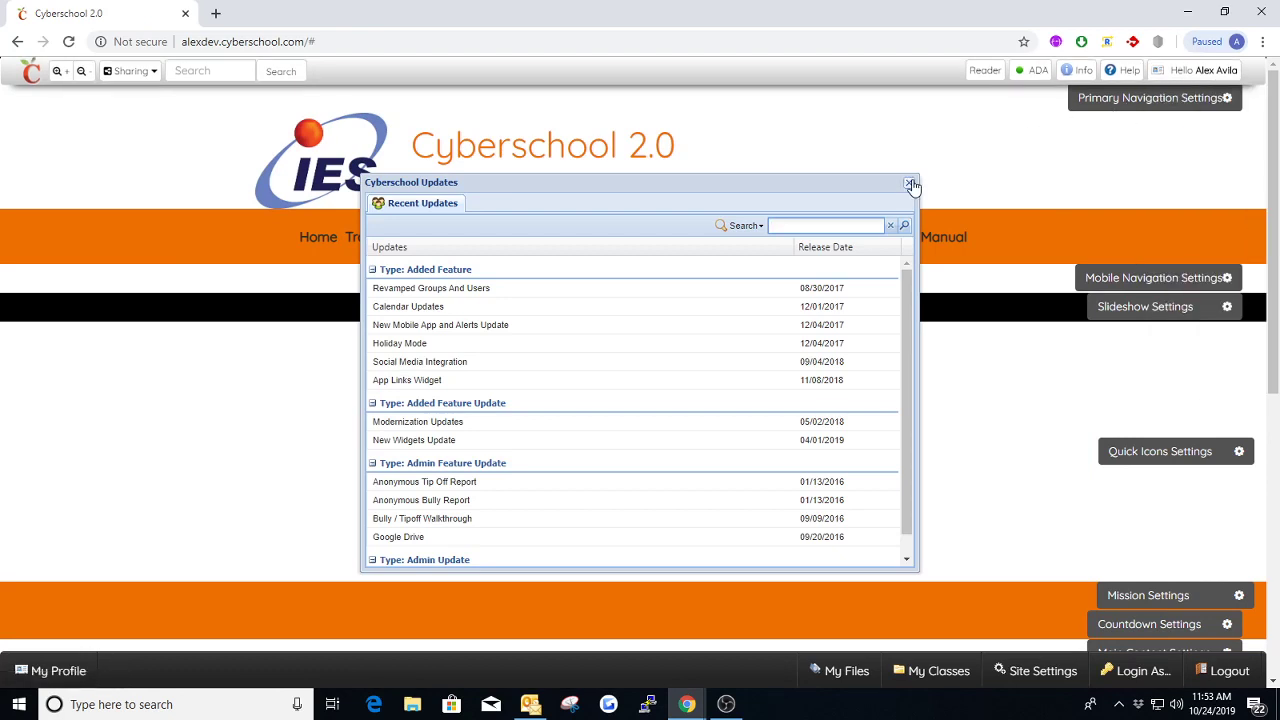
pyautogui.click(908, 182)
# Set the Primary Navigation's Navigation Text Color to light (#FFFFFF) and save the settings
pyautogui.click(1105, 100)
pyautogui.click(427, 141)
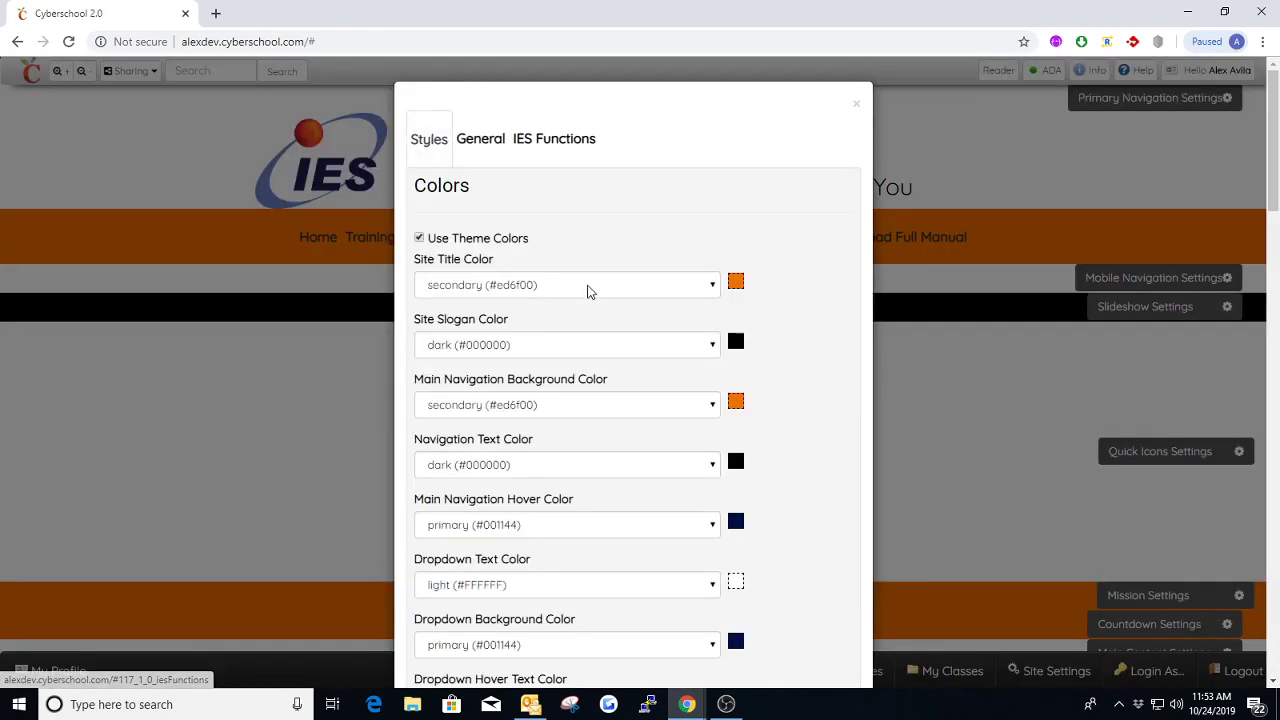
pyautogui.click(540, 465)
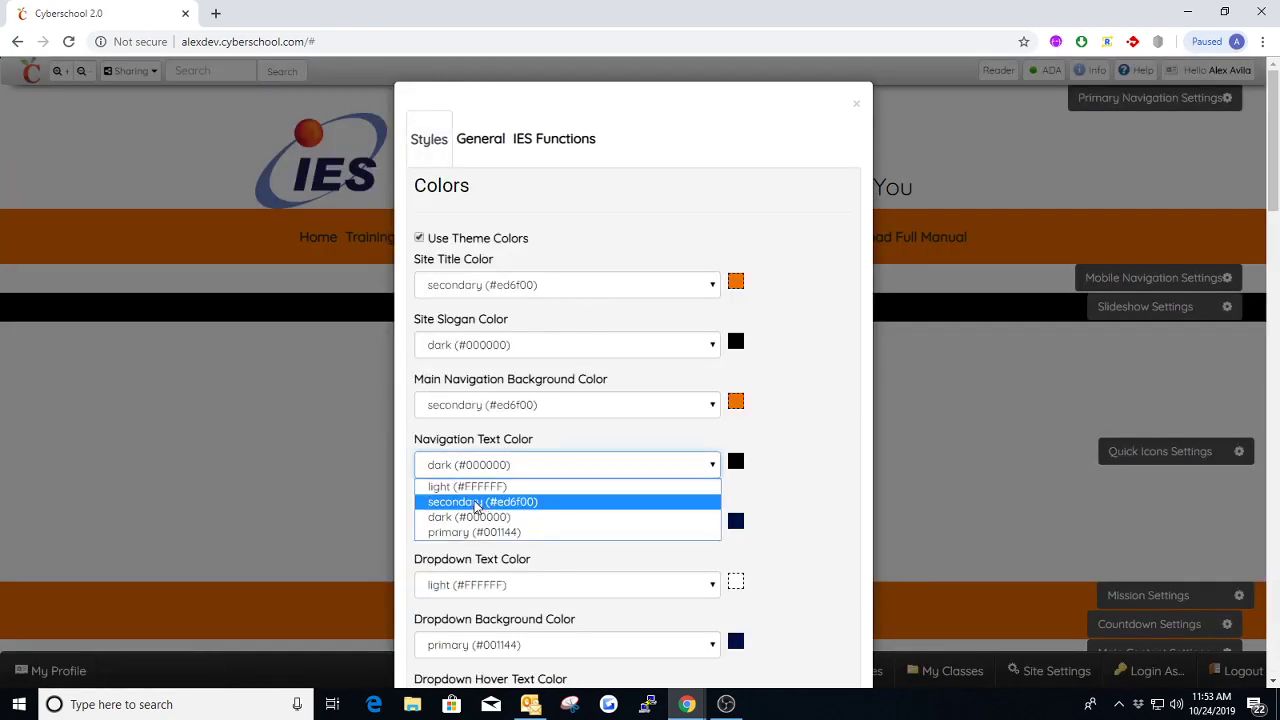
pyautogui.click(563, 487)
pyautogui.scroll(-3, 574, 478)
pyautogui.scroll(-15, 574, 480)
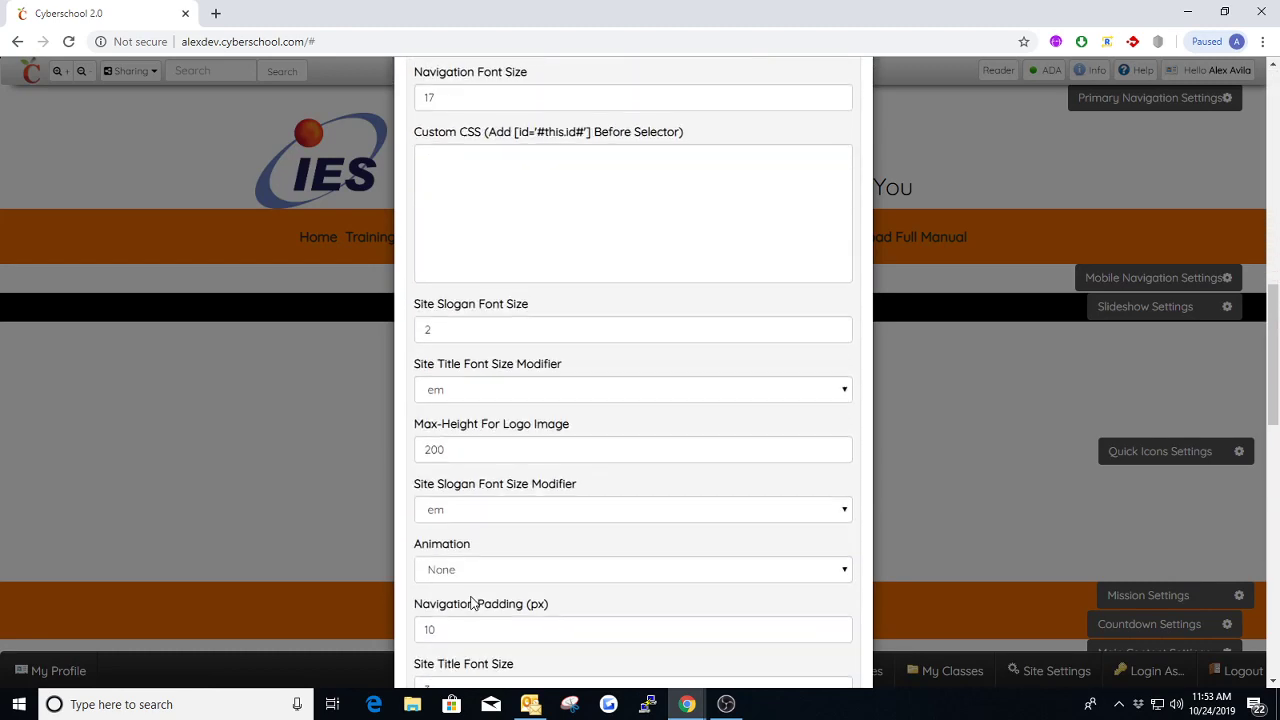
pyautogui.scroll(-7, 455, 622)
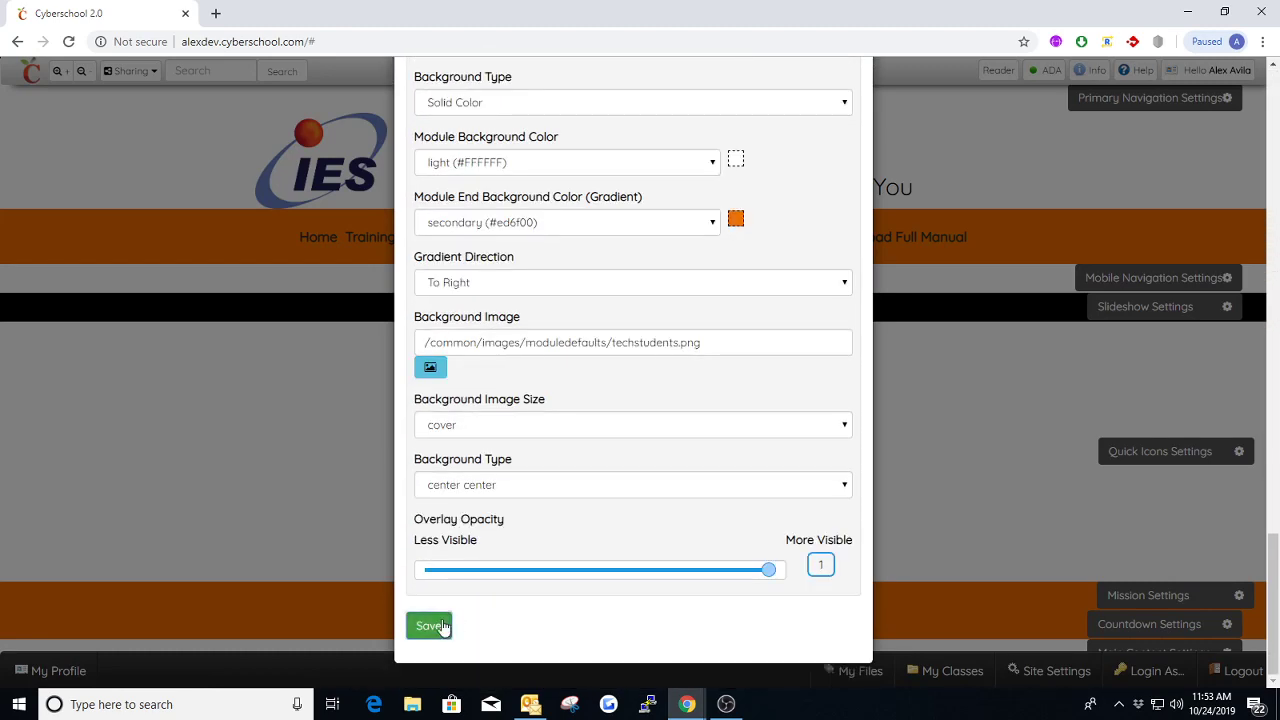
pyautogui.click(440, 626)
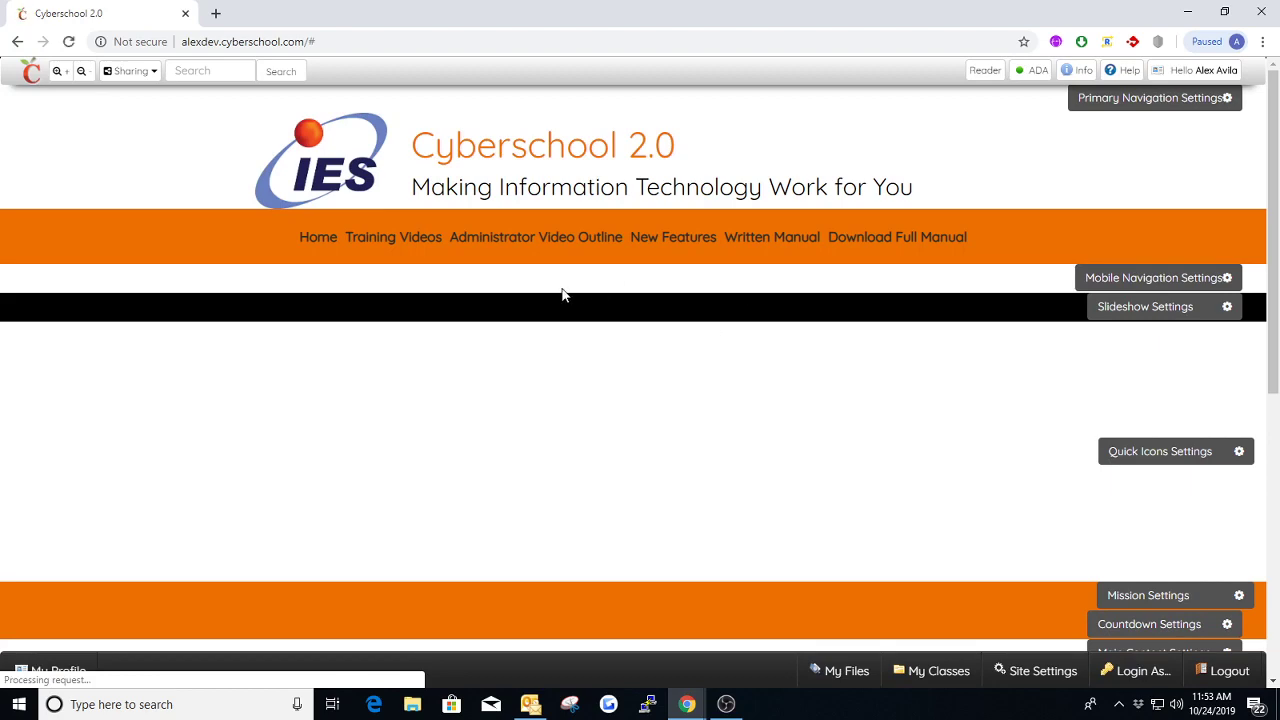
pyautogui.moveTo(411, 251)
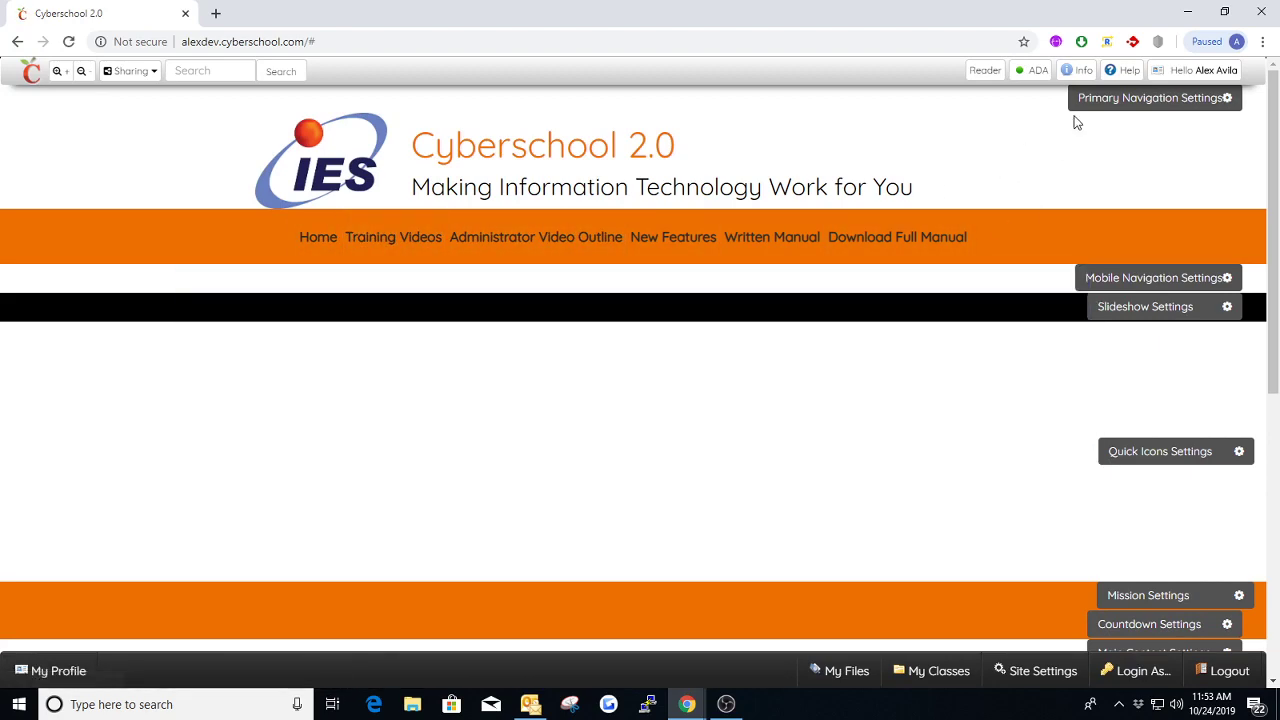
# Change the Primary Navigation layout to ImageOnly, save it, and check the Training Videos dropdown
pyautogui.click(1090, 108)
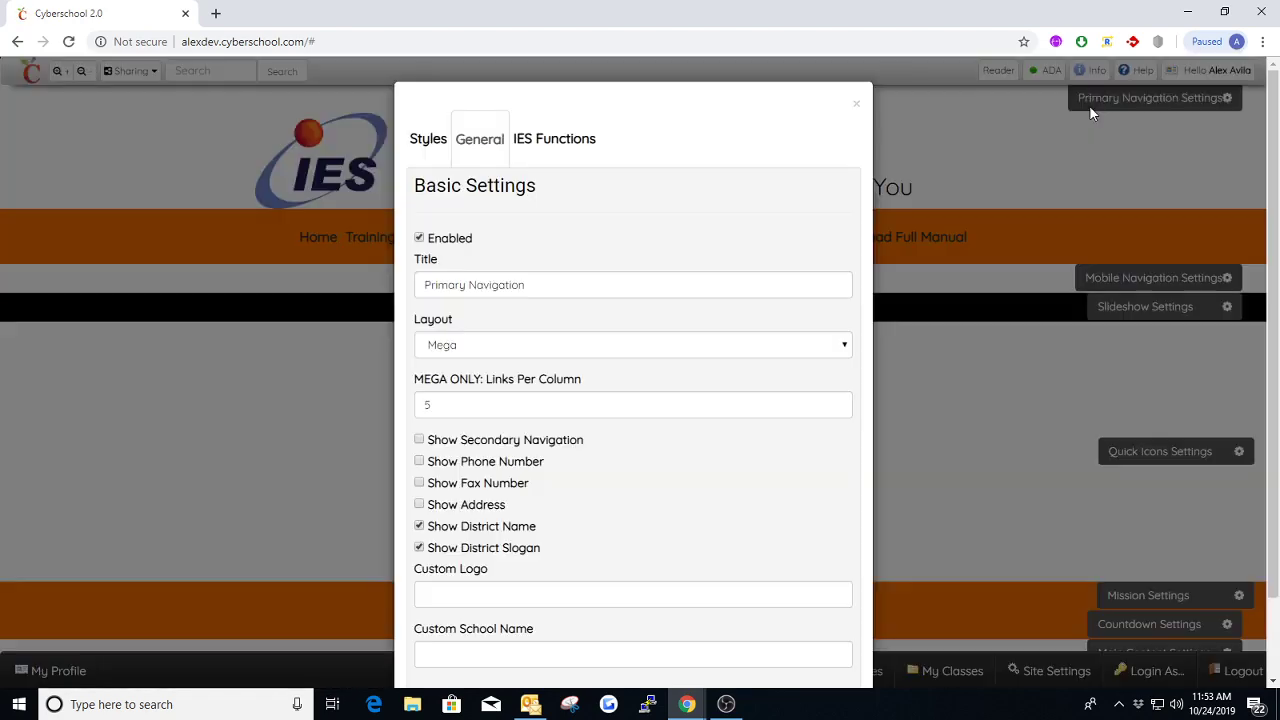
pyautogui.click(516, 352)
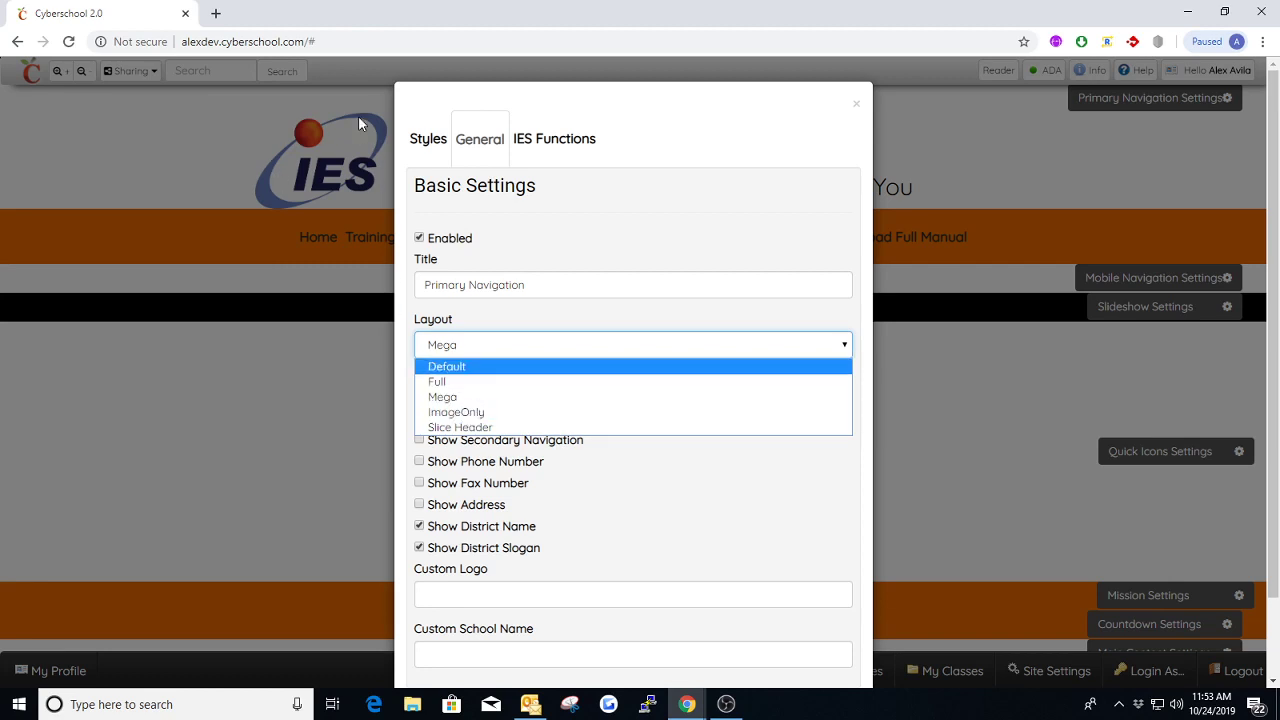
pyautogui.click(483, 411)
pyautogui.scroll(-1, 543, 463)
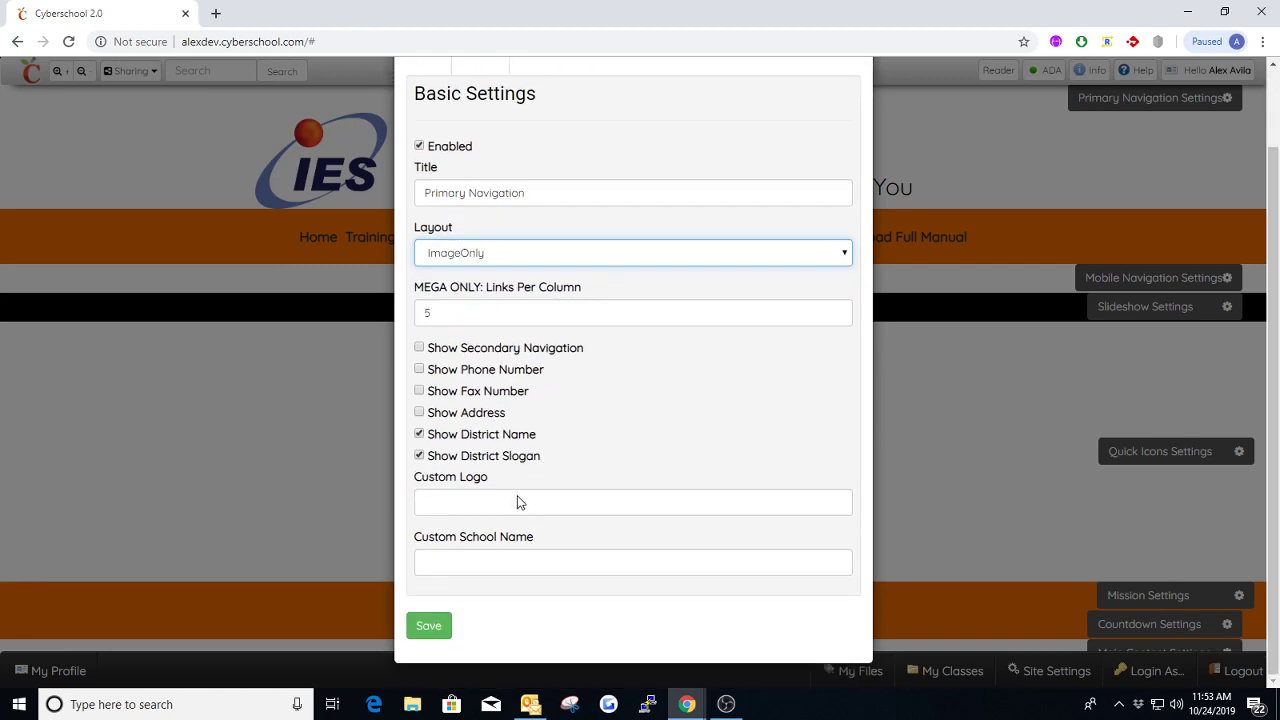
pyautogui.click(428, 627)
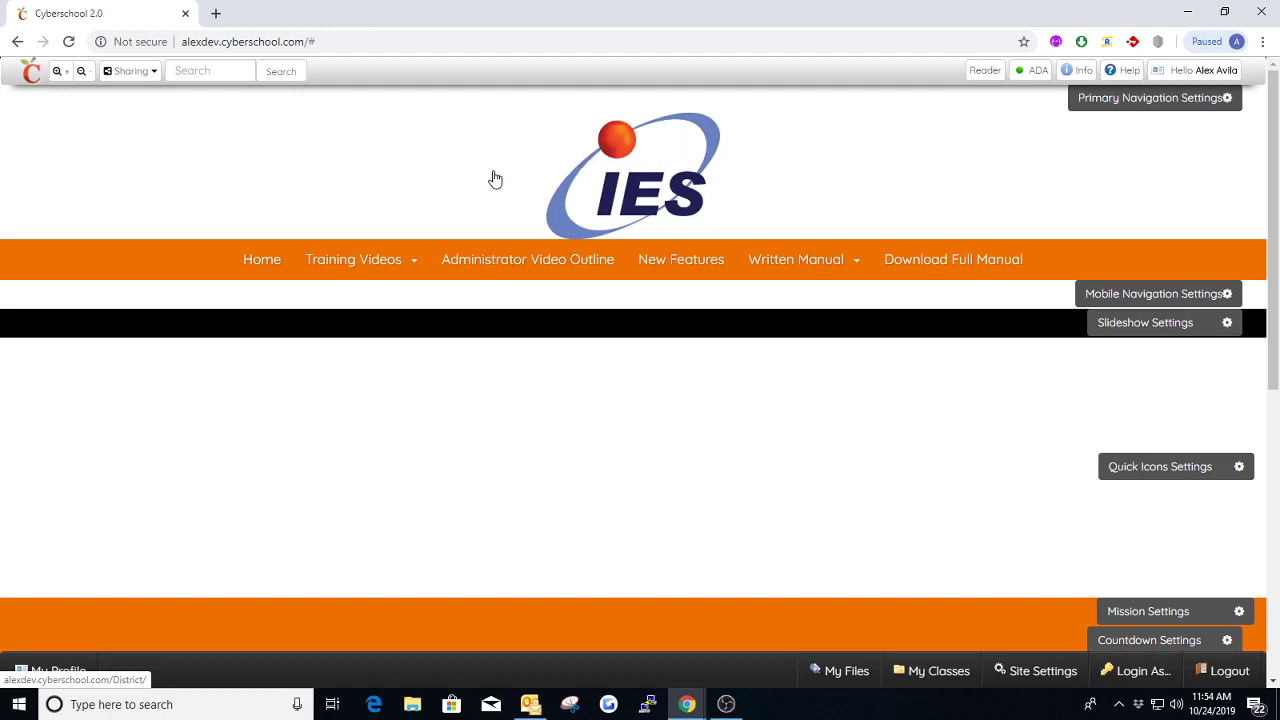
pyautogui.moveTo(394, 264)
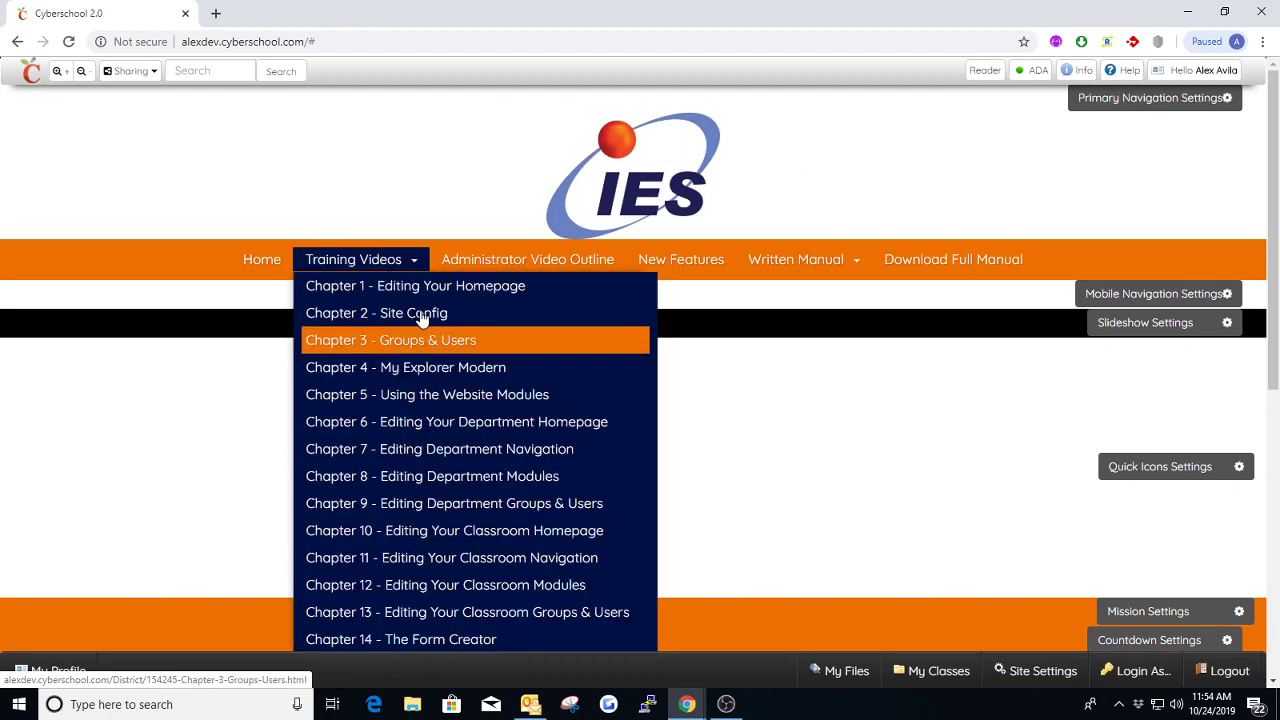
# Switch the Primary Navigation layout to Slice Header and save the settings
pyautogui.click(1116, 99)
pyautogui.click(518, 297)
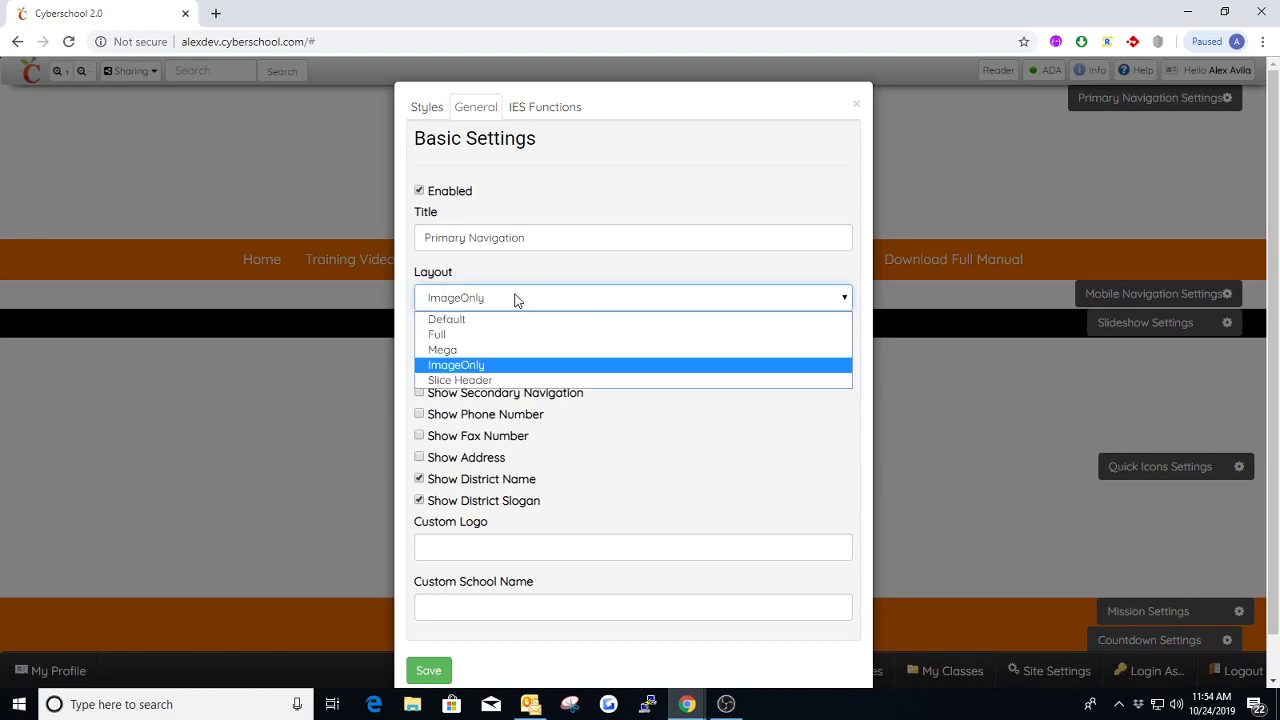
pyautogui.click(484, 381)
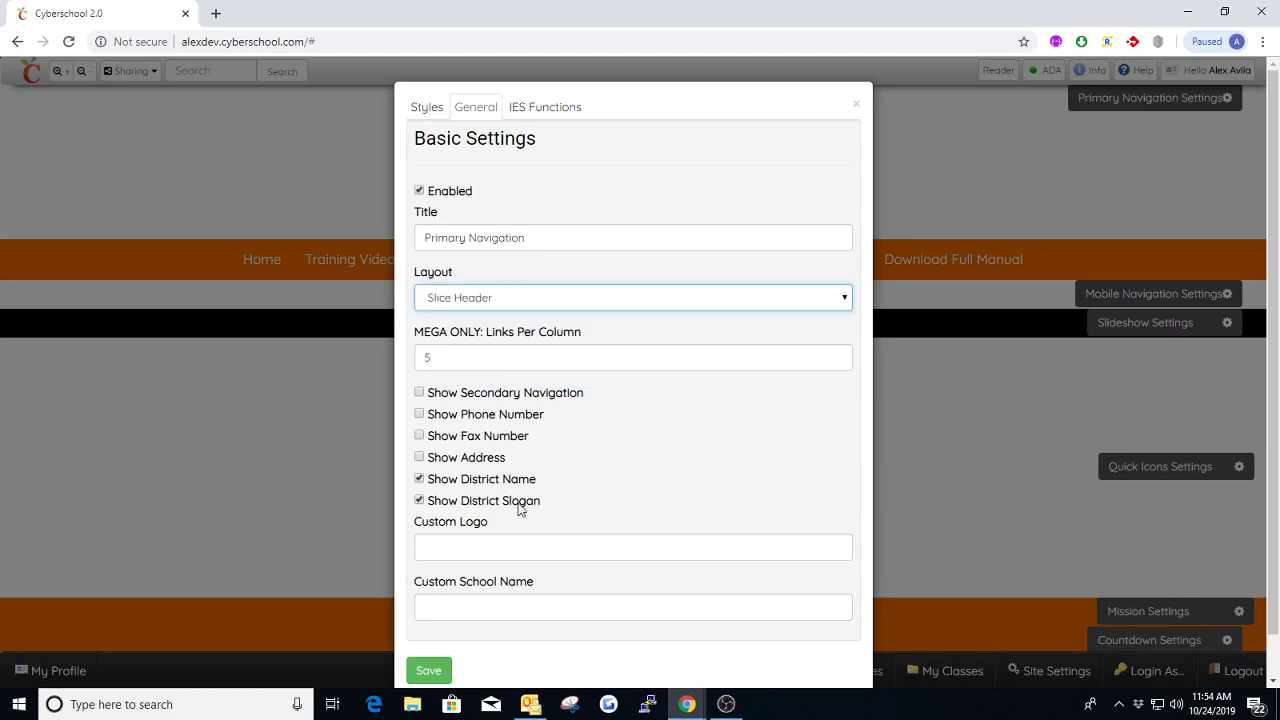
pyautogui.click(434, 667)
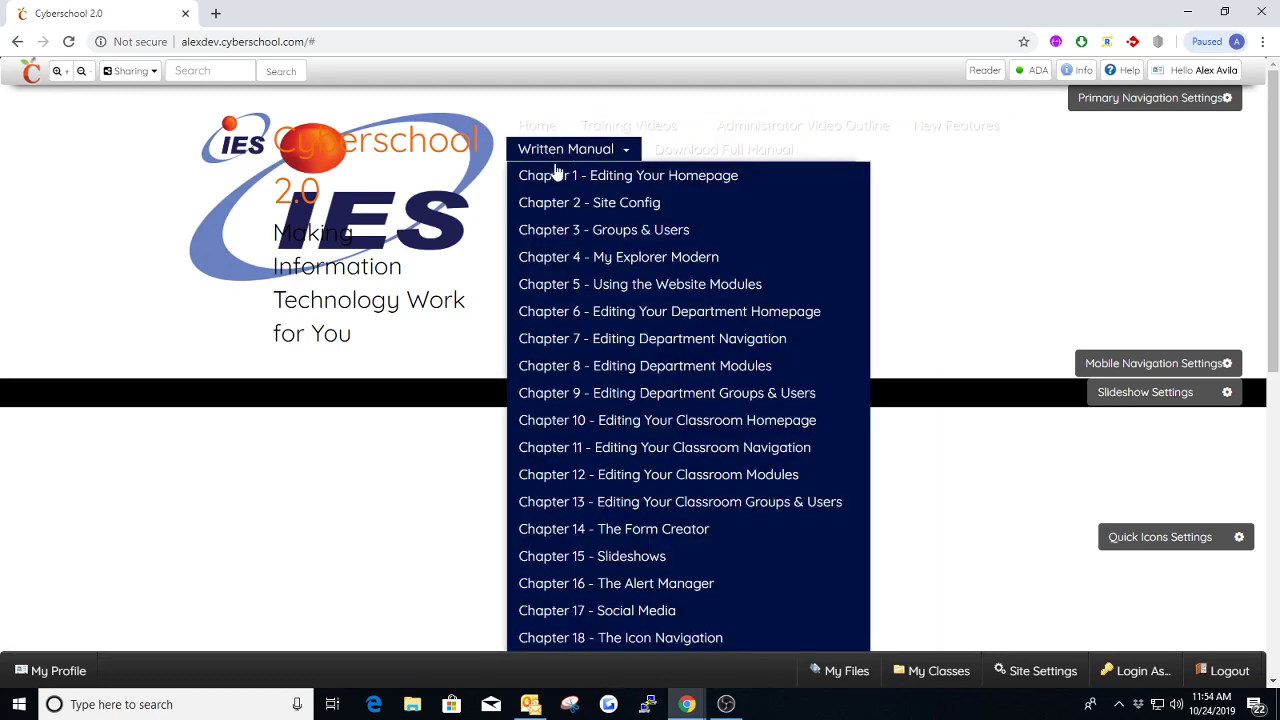
# Set the Primary Navigation layout back to Mega and save the settings
pyautogui.click(1116, 102)
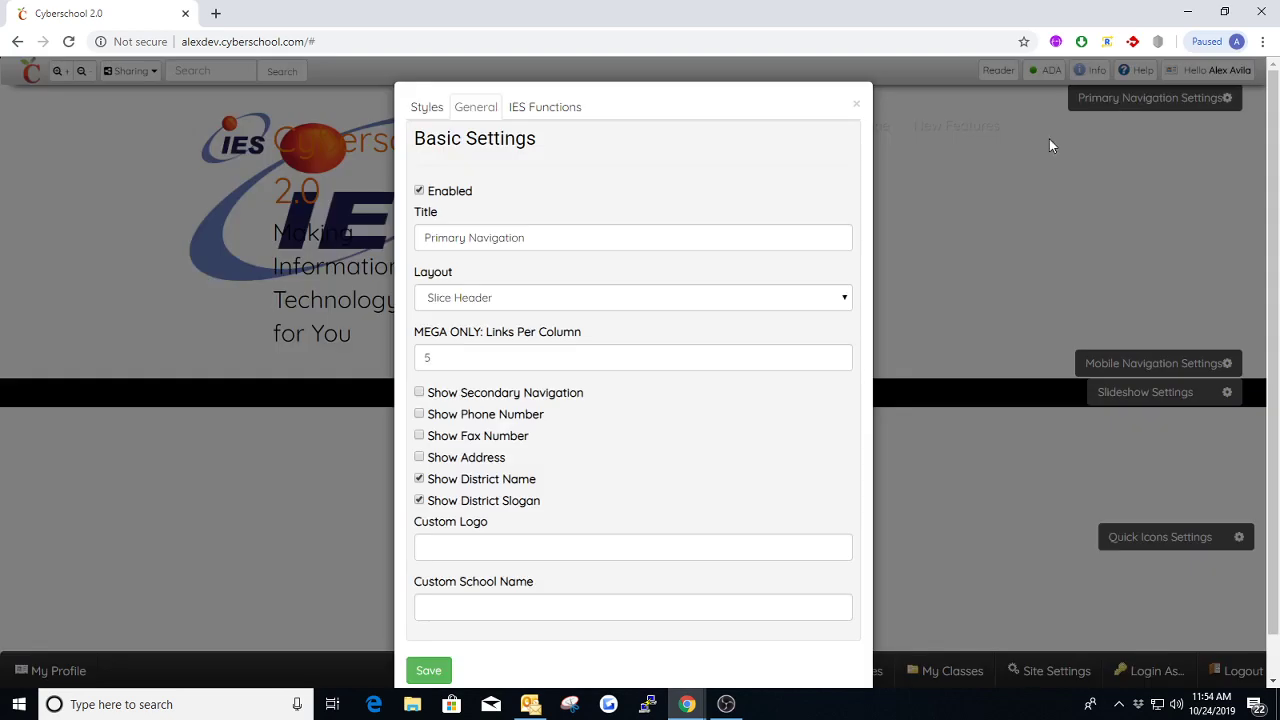
pyautogui.click(496, 299)
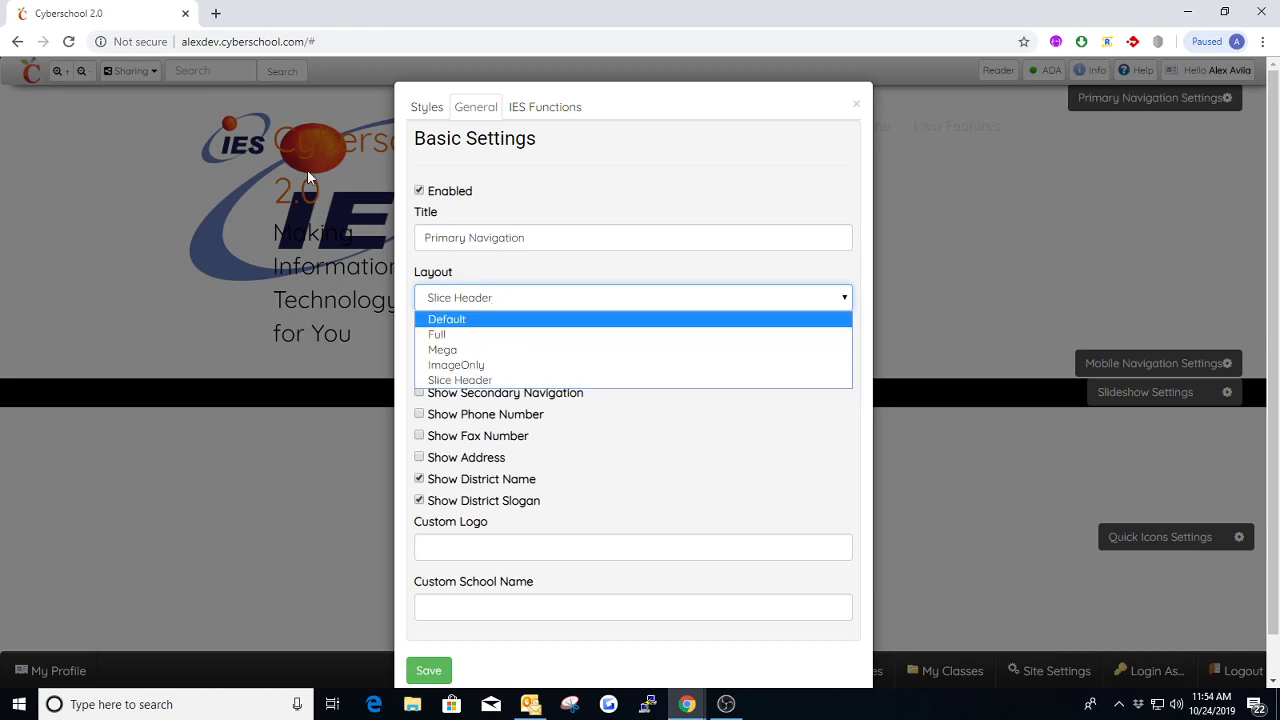
pyautogui.click(455, 350)
pyautogui.click(440, 672)
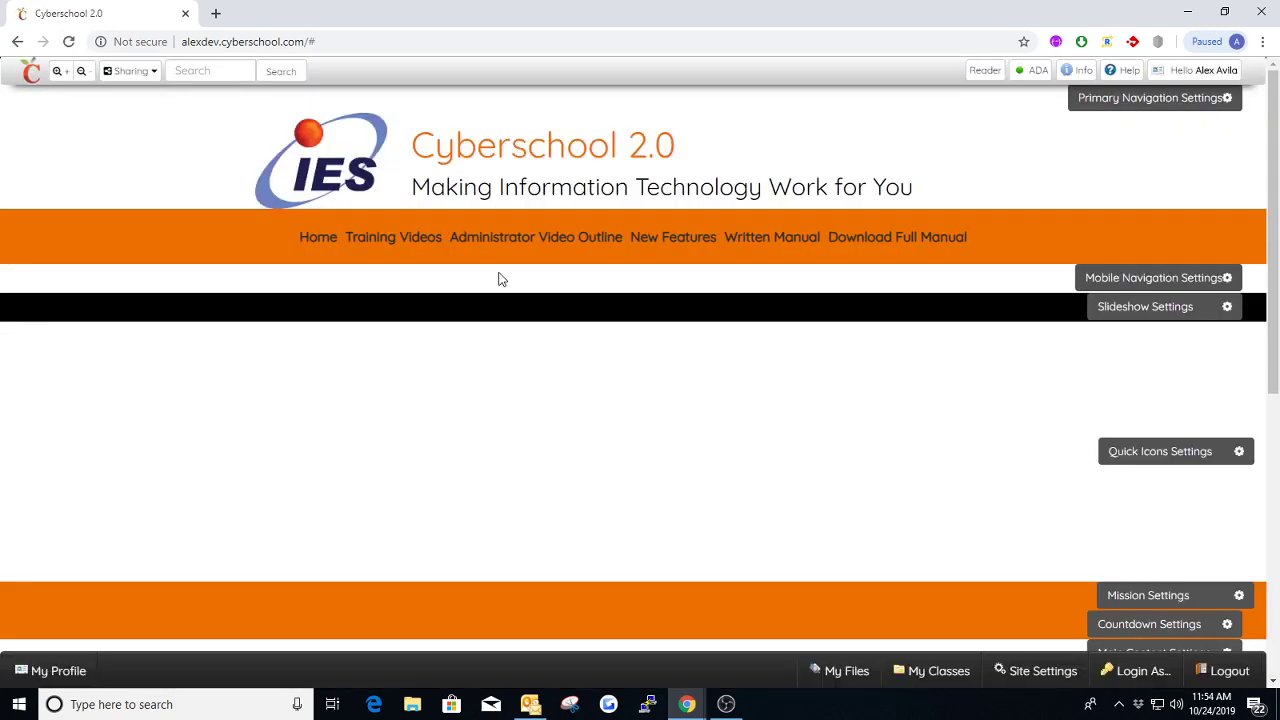
pyautogui.moveTo(398, 245)
# Review the Mega layout's Links Per Column setting and compare it with the columns in the Training Videos dropdown
pyautogui.click(1138, 104)
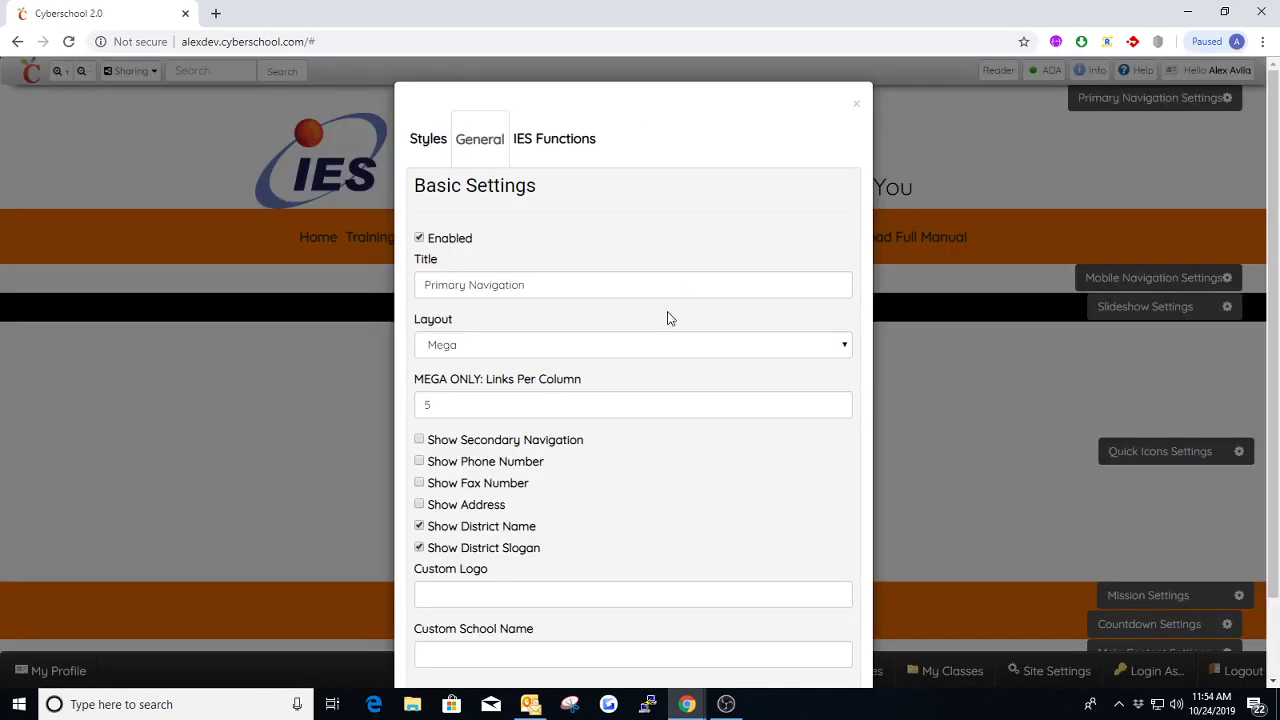
pyautogui.scroll(-1, 520, 324)
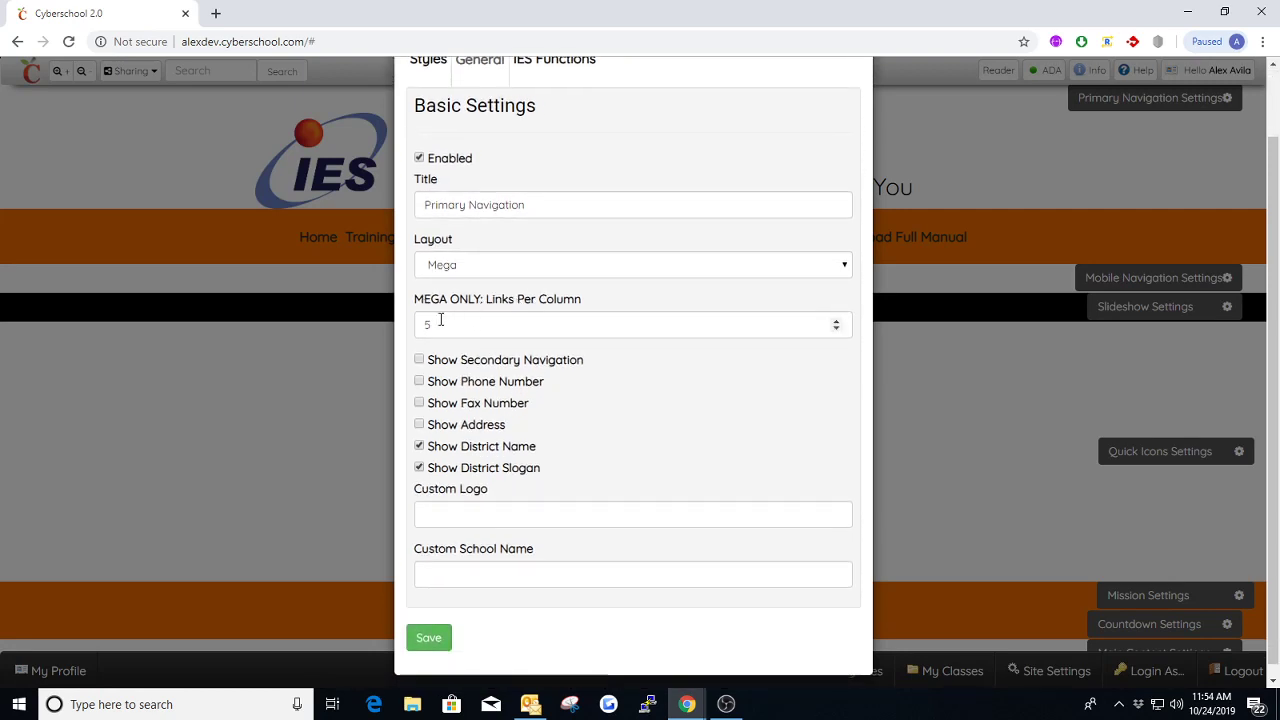
pyautogui.scroll(1, 620, 260)
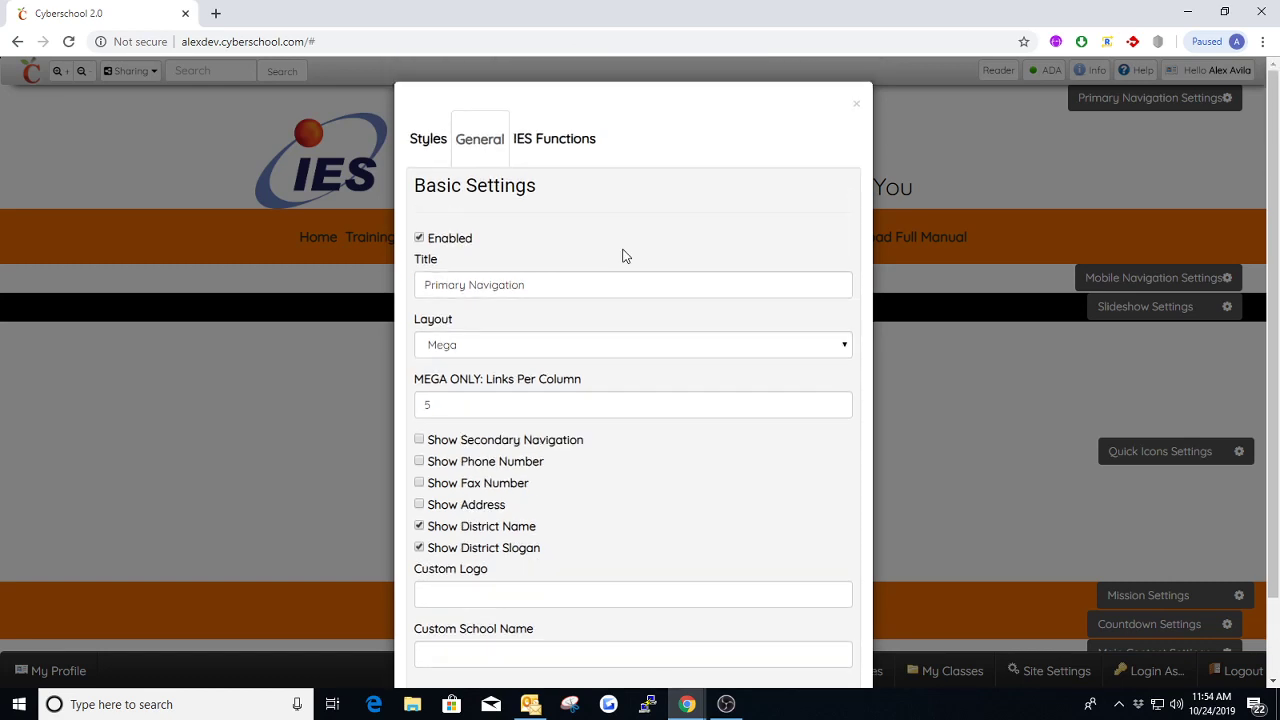
pyautogui.click(855, 109)
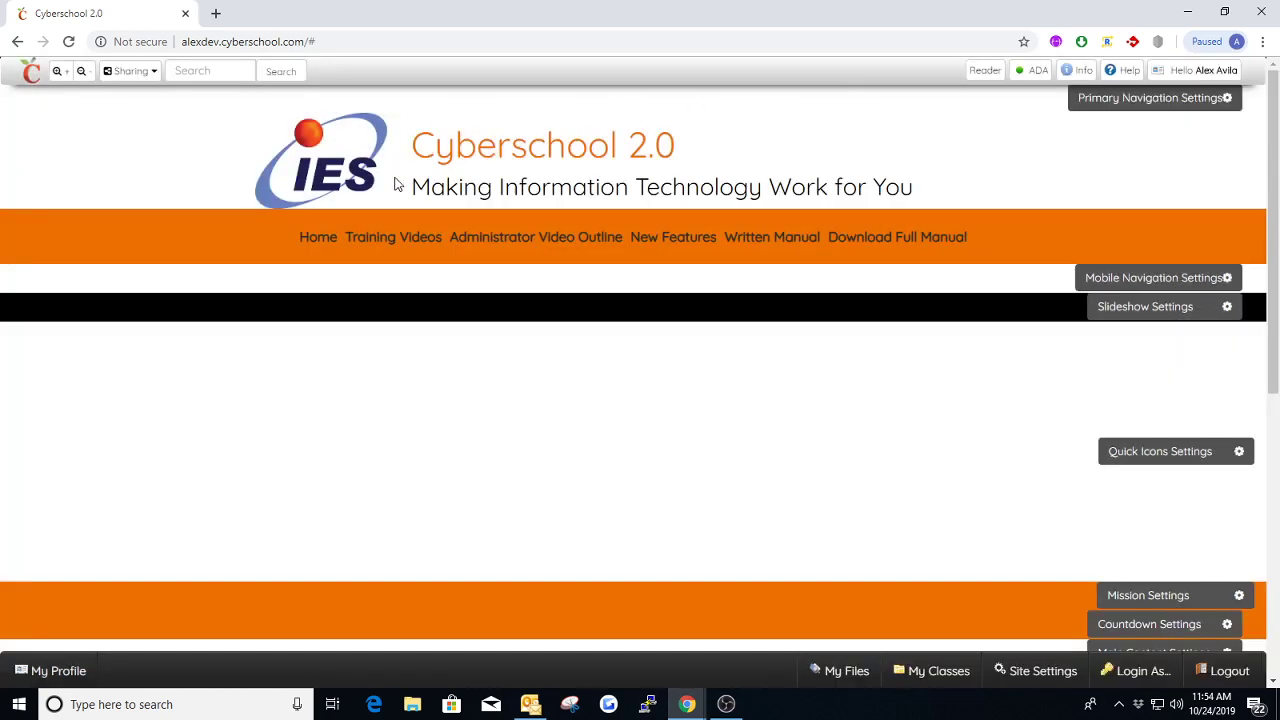
pyautogui.moveTo(394, 249)
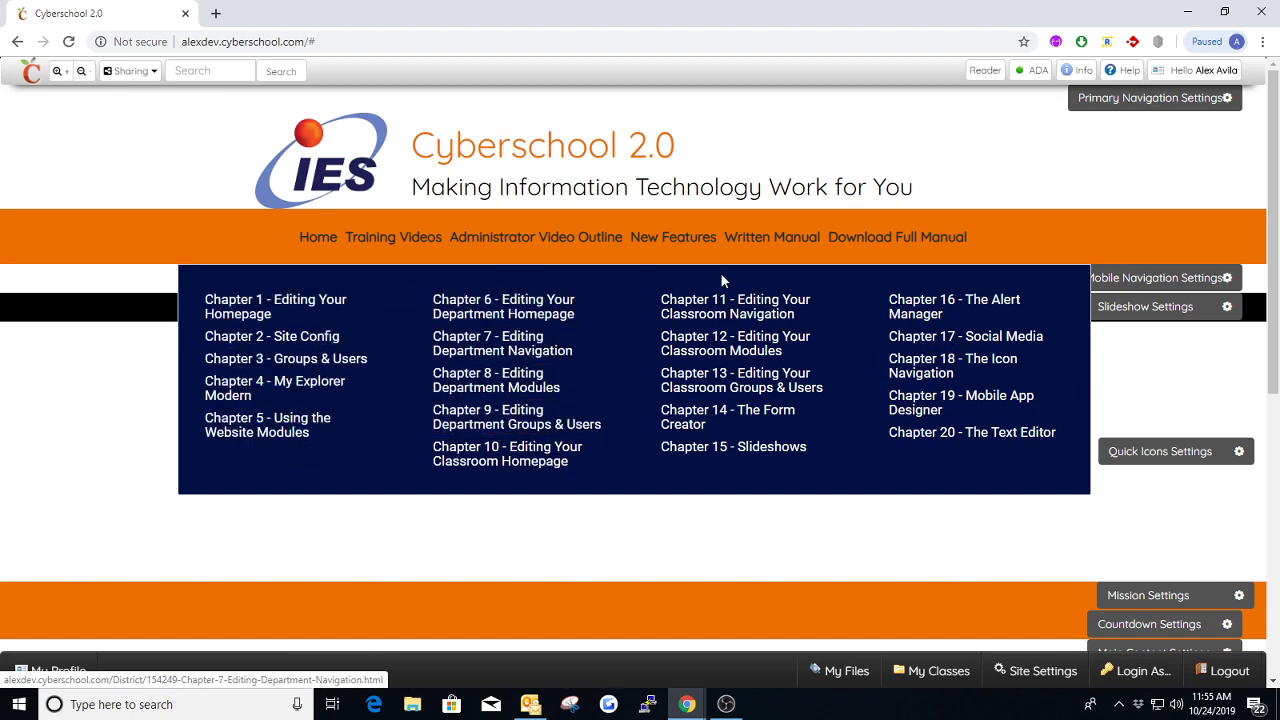
# Set the Mega layout's Links Per Column to 4 and save the Primary Navigation settings
pyautogui.click(1150, 97)
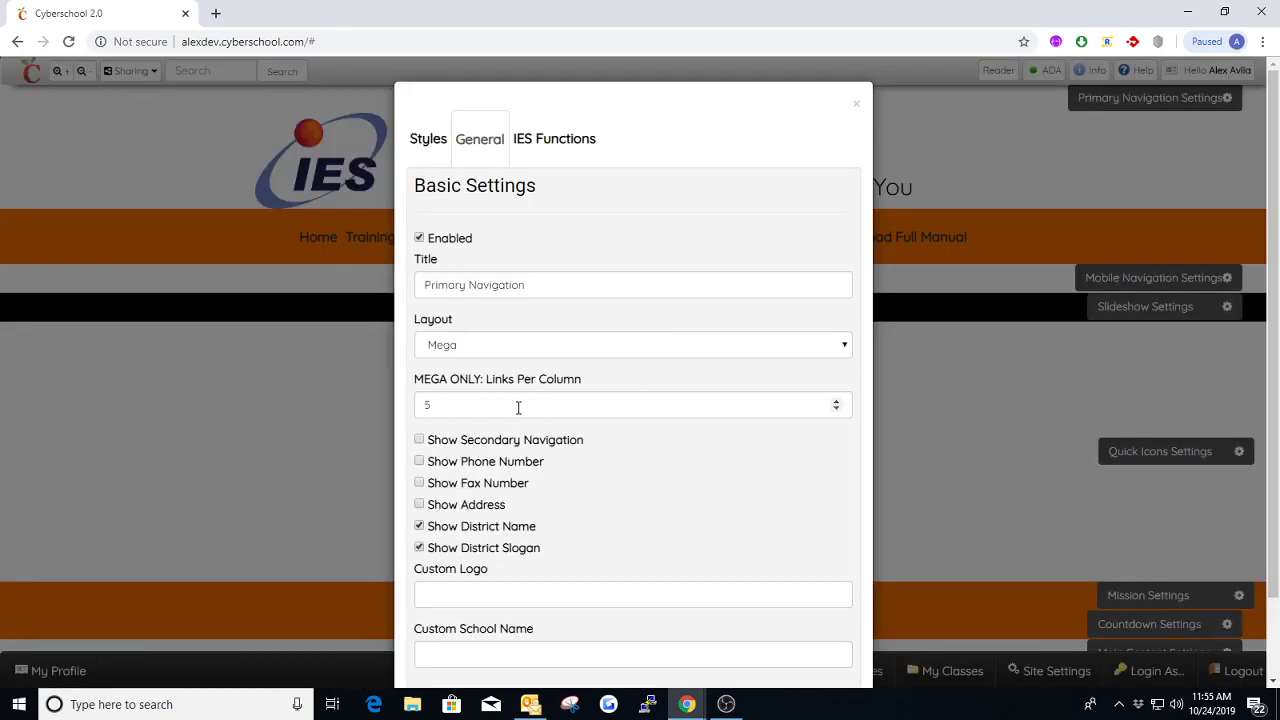
pyautogui.click(836, 410)
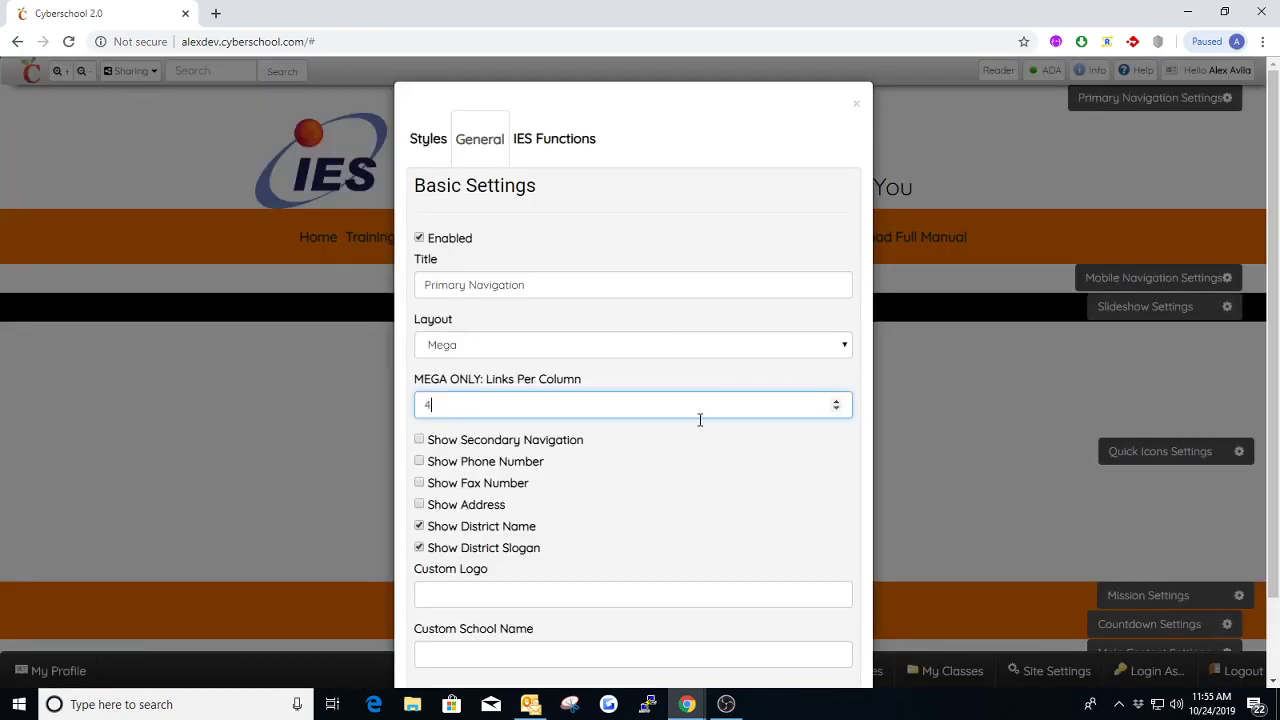
pyautogui.scroll(-2, 650, 440)
pyautogui.click(428, 638)
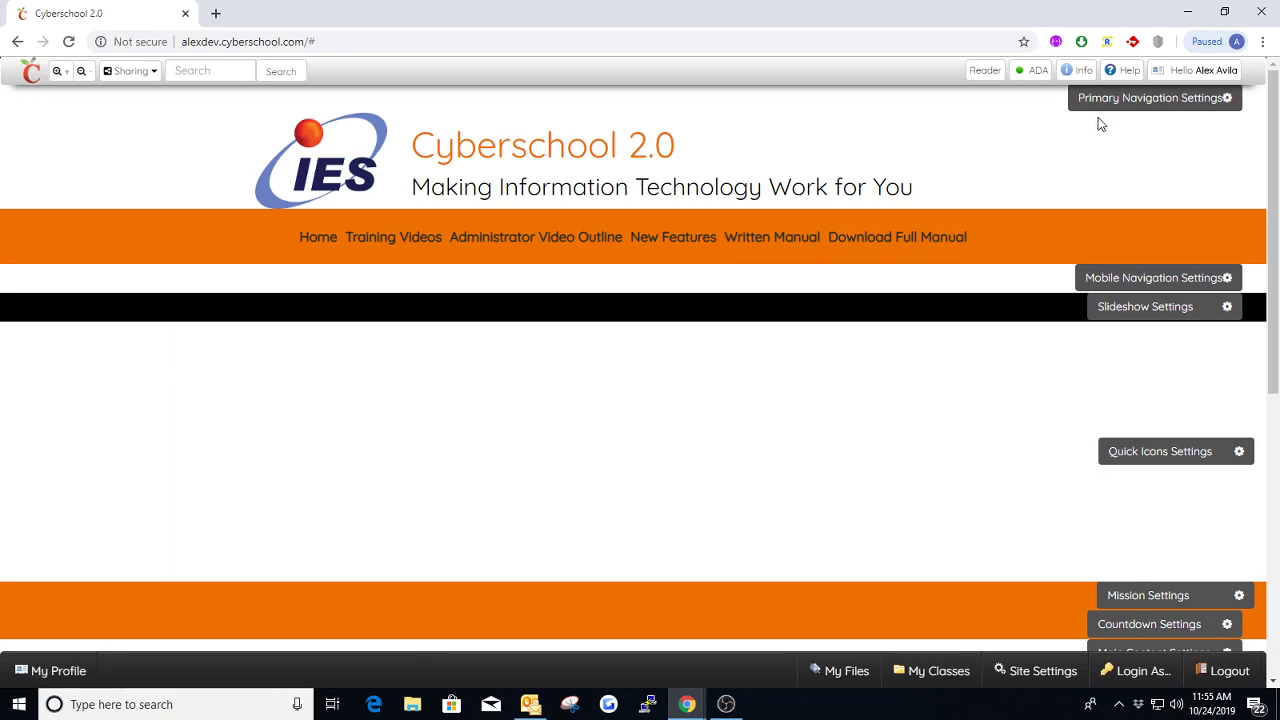
# Restore the Mega layout's Links Per Column to 5 and save the Primary Navigation settings
pyautogui.click(1106, 106)
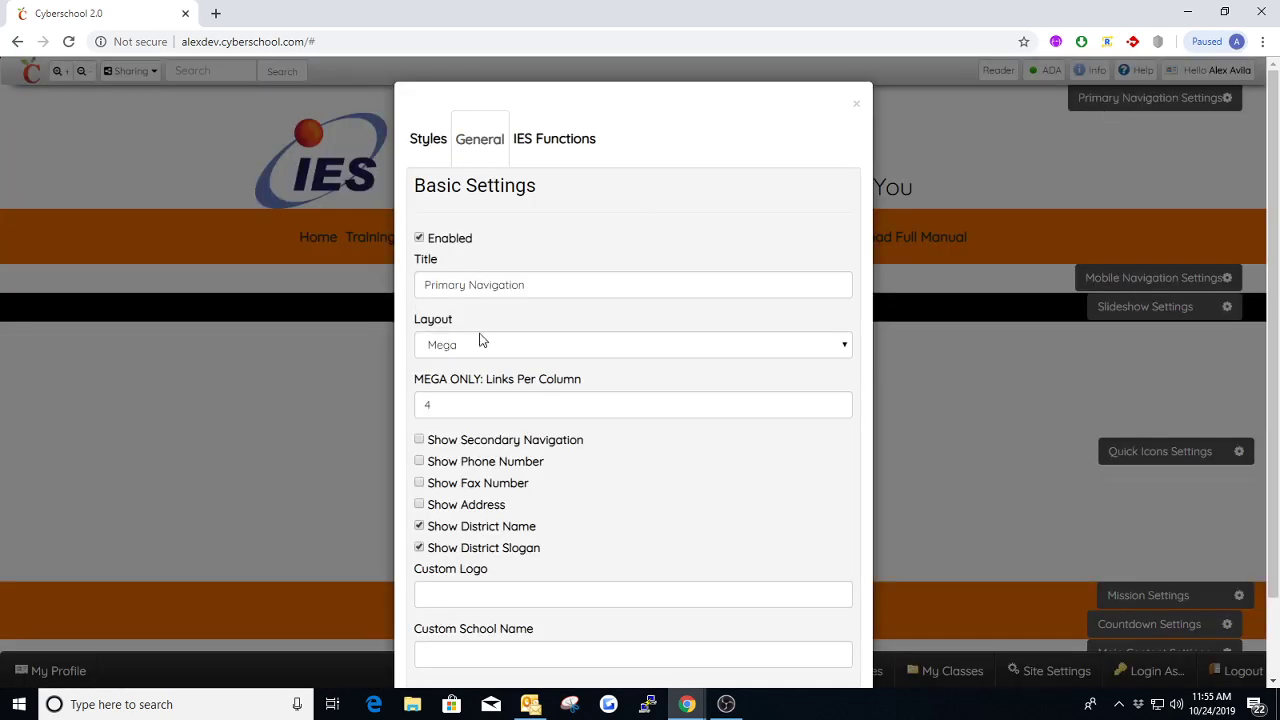
pyautogui.click(837, 401)
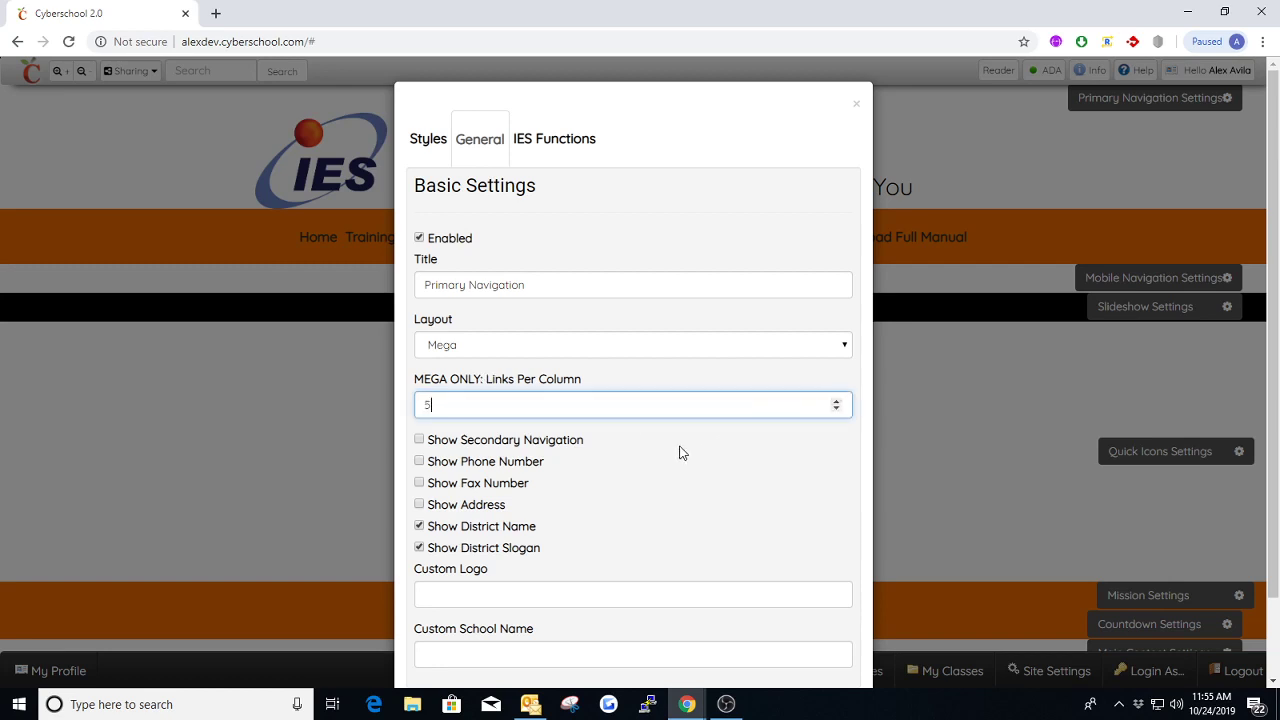
pyautogui.scroll(-2, 586, 498)
pyautogui.click(428, 639)
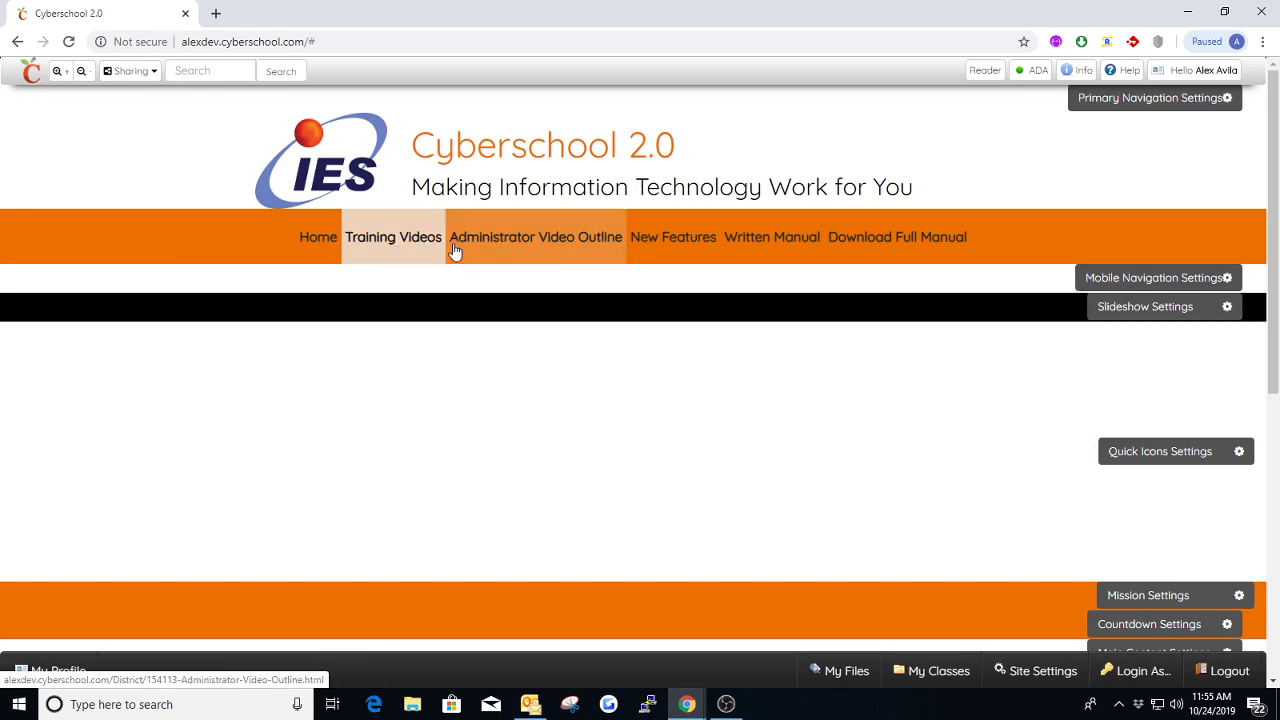
# Enable Show Secondary Navigation in the Primary Navigation settings, review the display options, and close the dialog without saving
pyautogui.click(1070, 100)
pyautogui.scroll(-2, 464, 403)
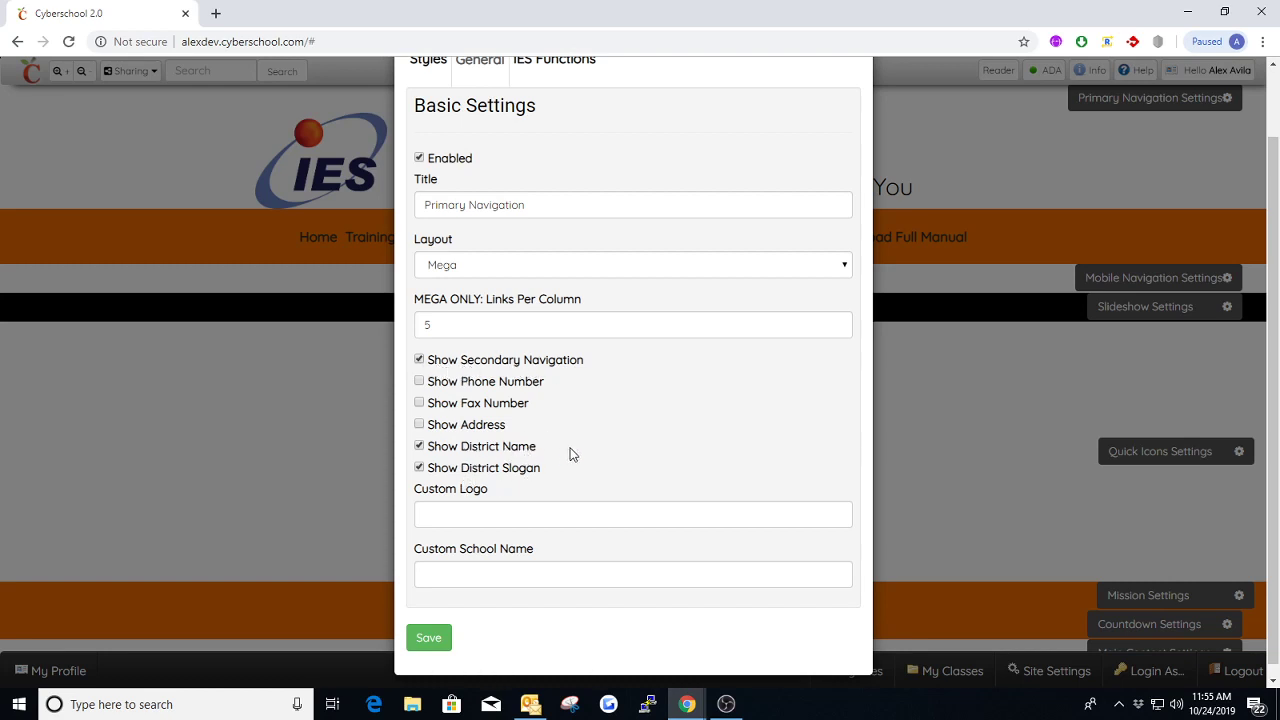
pyautogui.scroll(1, 647, 271)
pyautogui.click(852, 106)
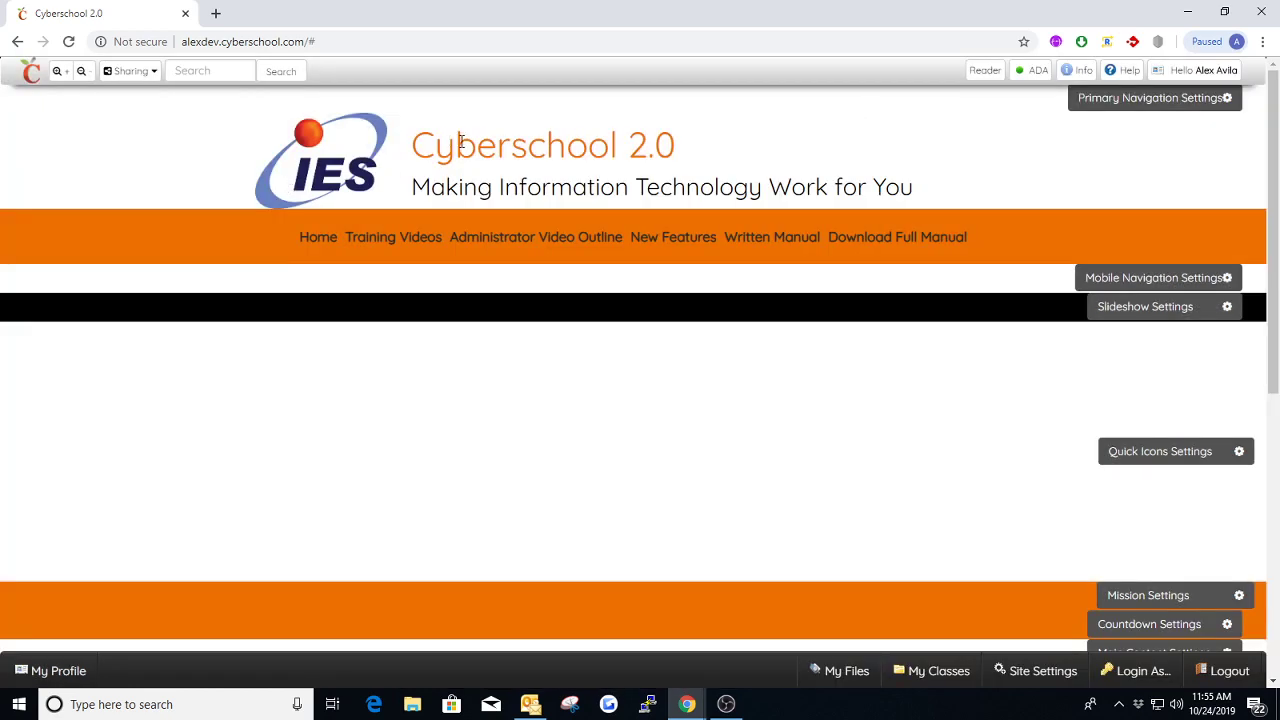
# Highlight the district name and the slogan in the page header to identify what each display option controls
pyautogui.moveTo(410, 148); pyautogui.dragTo(688, 146)
pyautogui.click(730, 137)
pyautogui.moveTo(407, 195); pyautogui.dragTo(929, 186)
pyautogui.click(1048, 118)
# Reopen the Primary Navigation settings and save them with Show Secondary Navigation enabled
pyautogui.click(1103, 99)
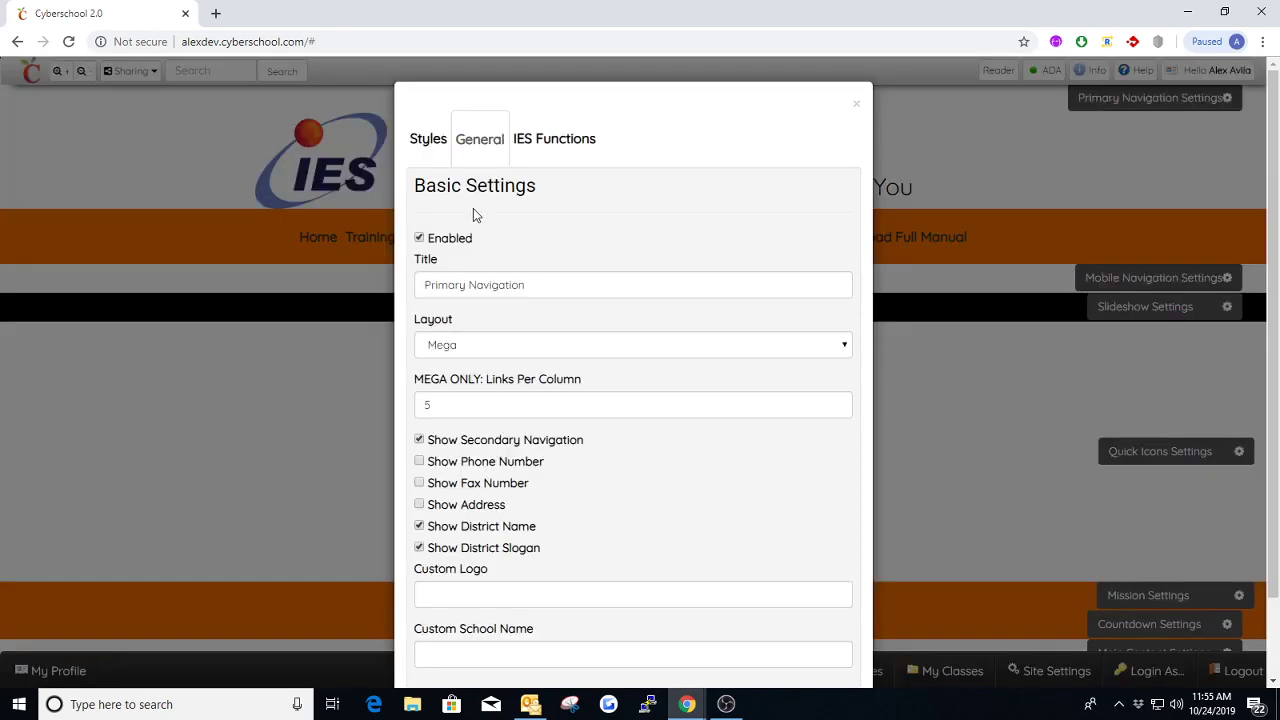
pyautogui.scroll(-2, 520, 520)
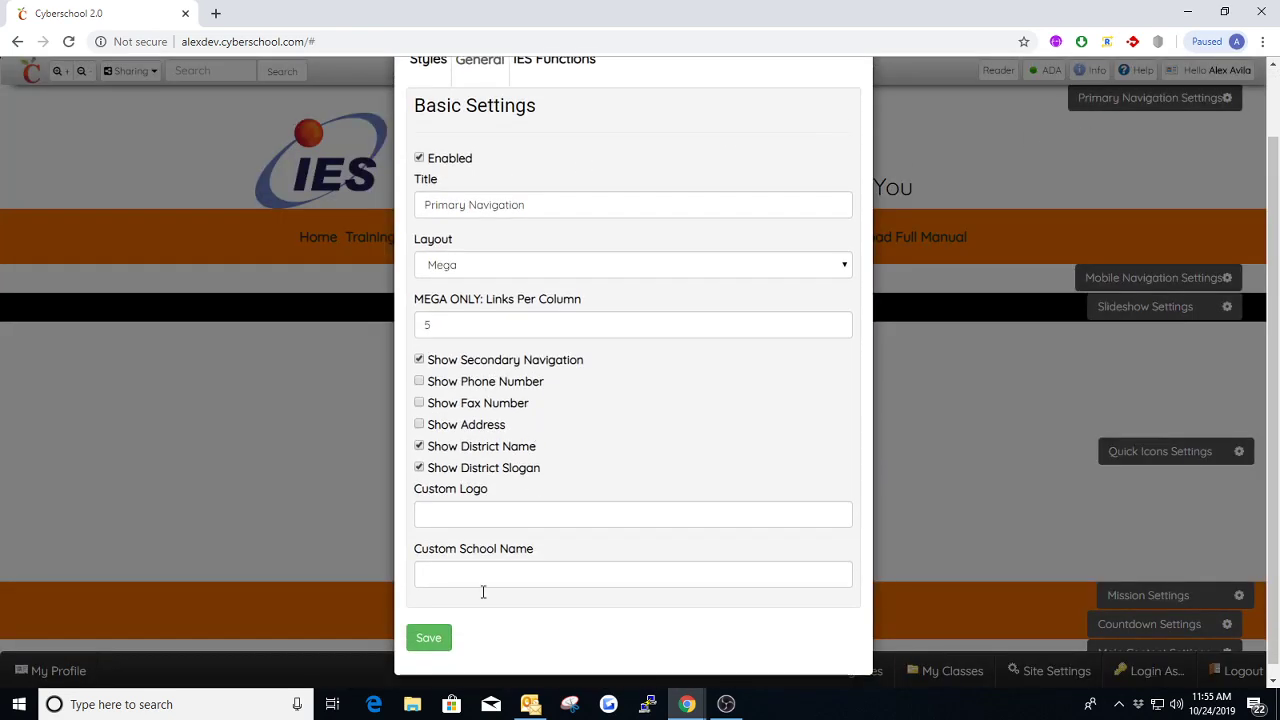
pyautogui.click(438, 641)
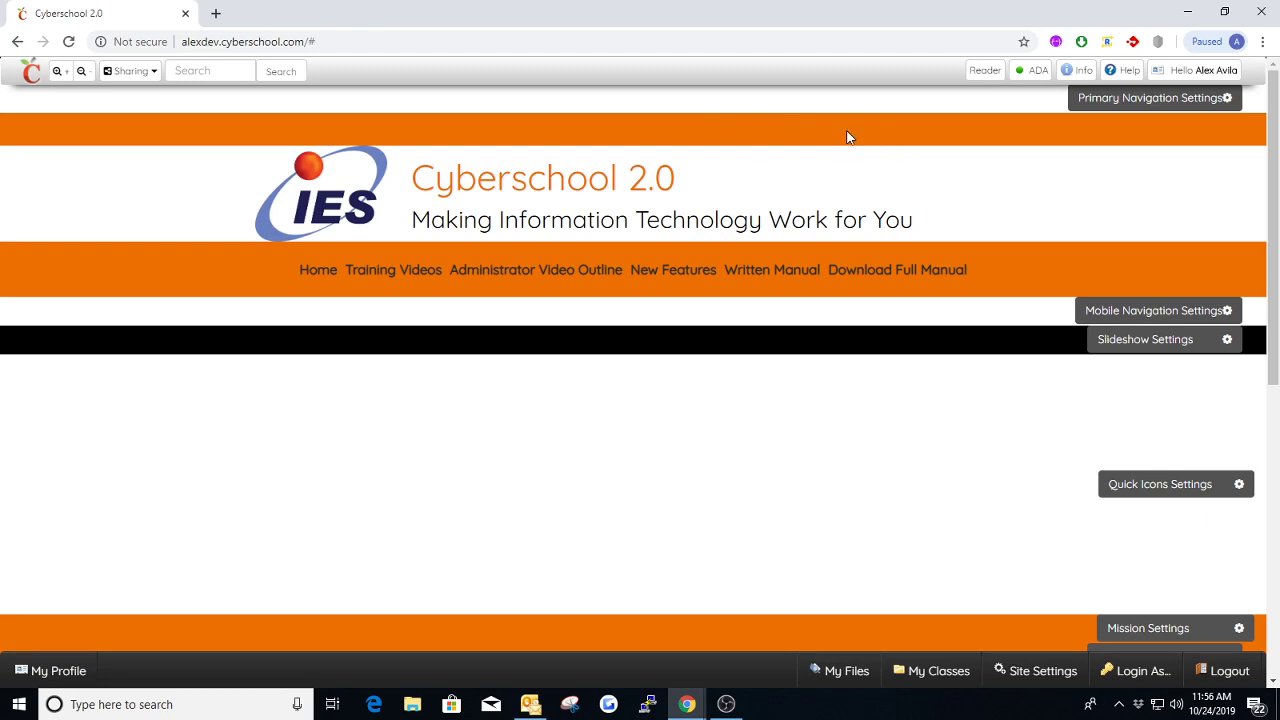
# Enable Show Phone Number, Show Fax Number and Show Address for the Primary Navigation and save the settings
pyautogui.click(1133, 100)
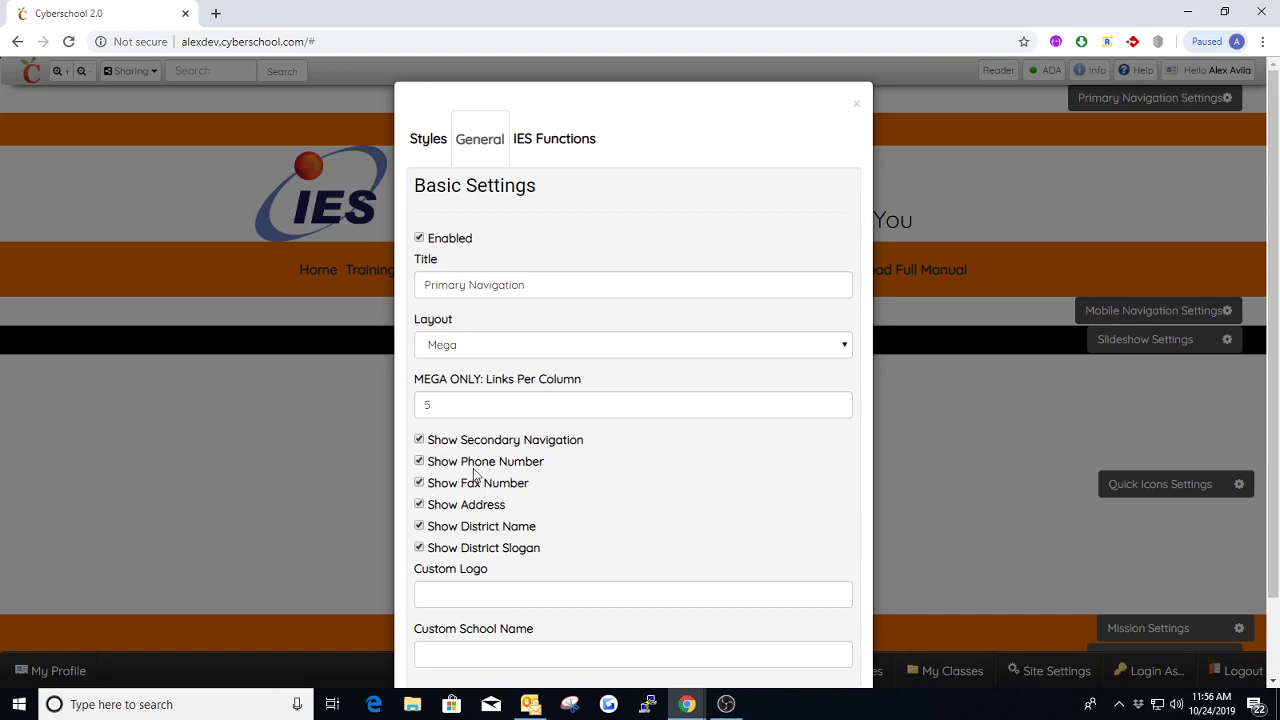
pyautogui.scroll(-1, 524, 494)
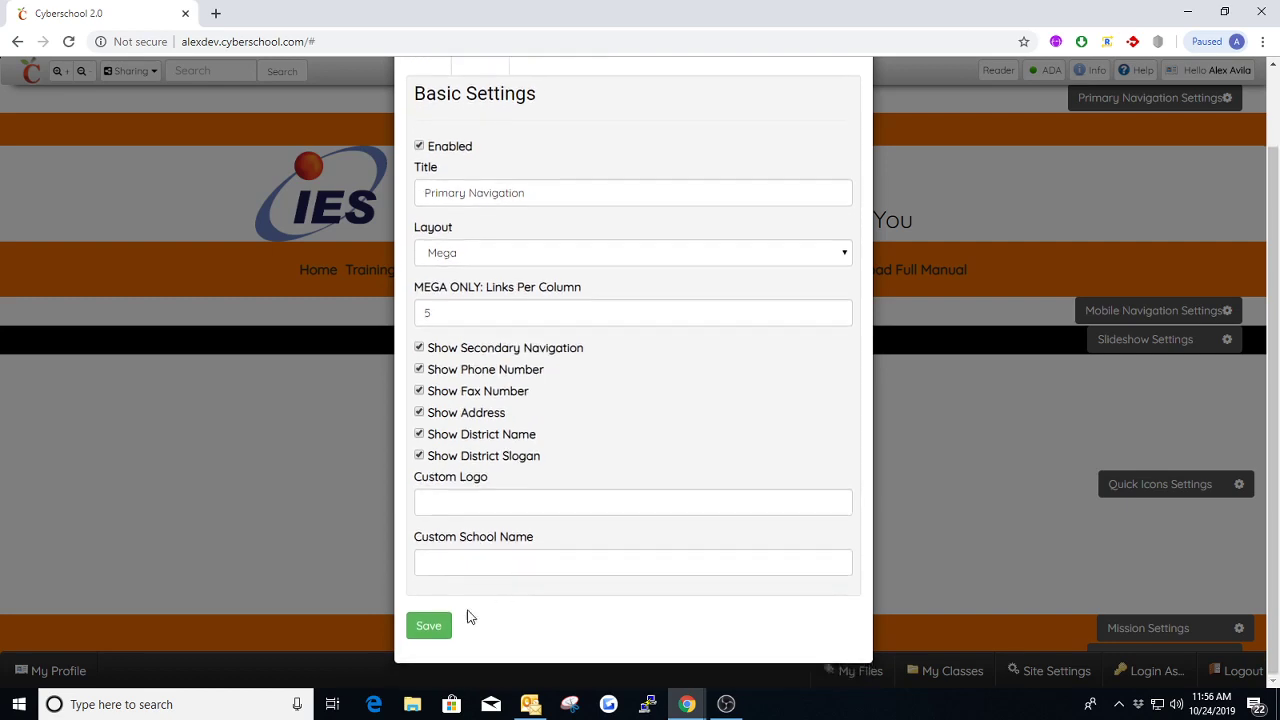
pyautogui.click(437, 628)
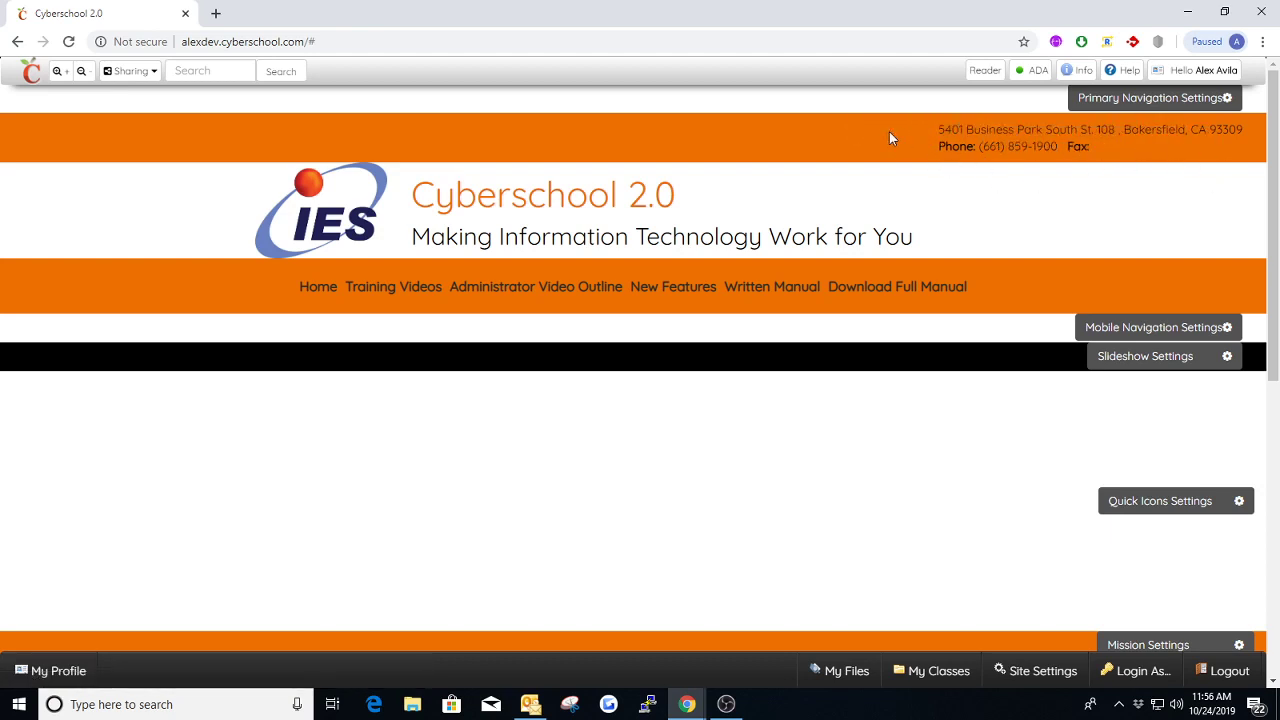
# Open Site Config in a new browser tab and bring up the School Settings through the second School Setup entry
pyautogui.moveTo(1229, 76)
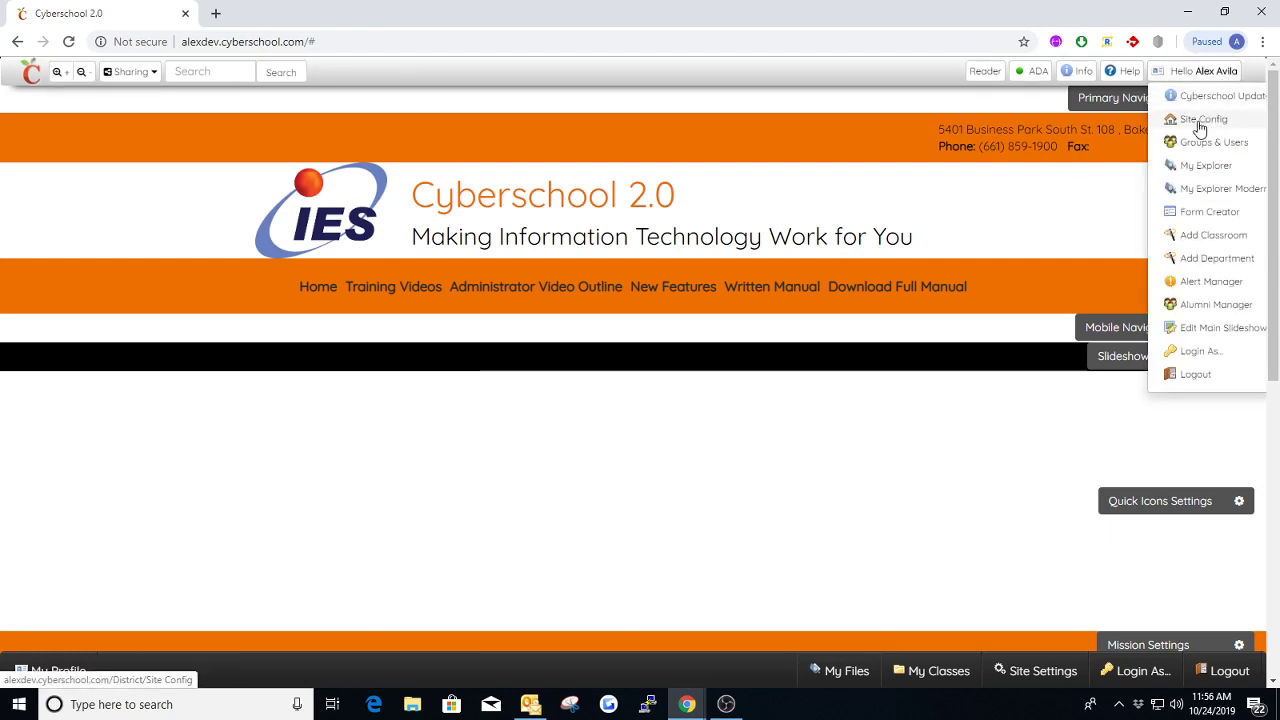
pyautogui.middleClick(1198, 126)
pyautogui.click(266, 14)
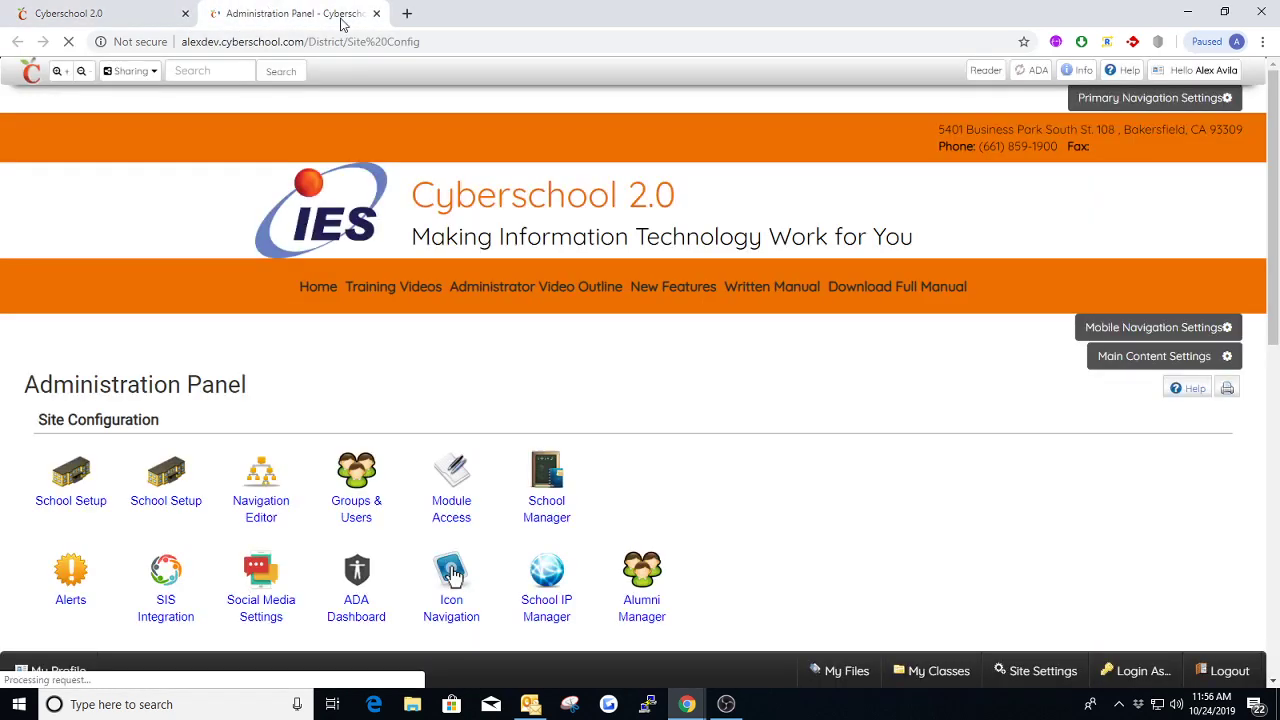
pyautogui.click(160, 485)
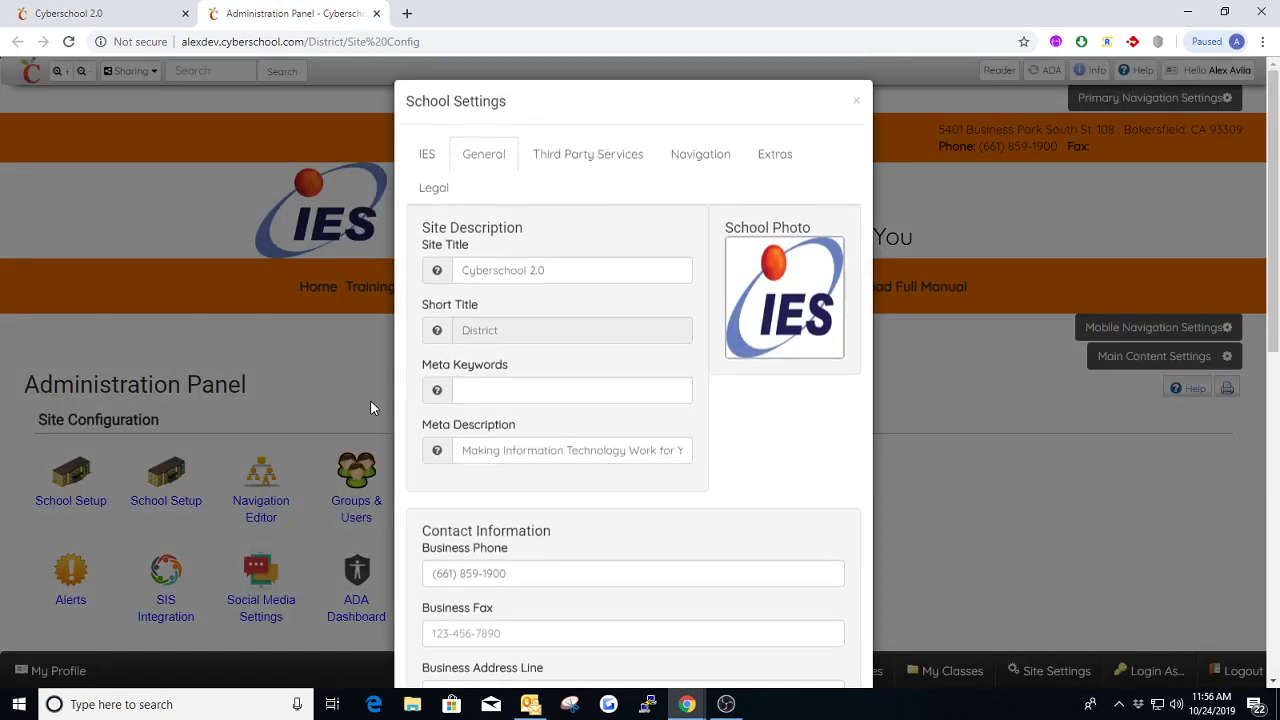
# Review the Contact Information fields in the School Settings, from Business Phone to General Email, and close the dialog without saving
pyautogui.scroll(-1, 603, 350)
pyautogui.scroll(-2, 603, 350)
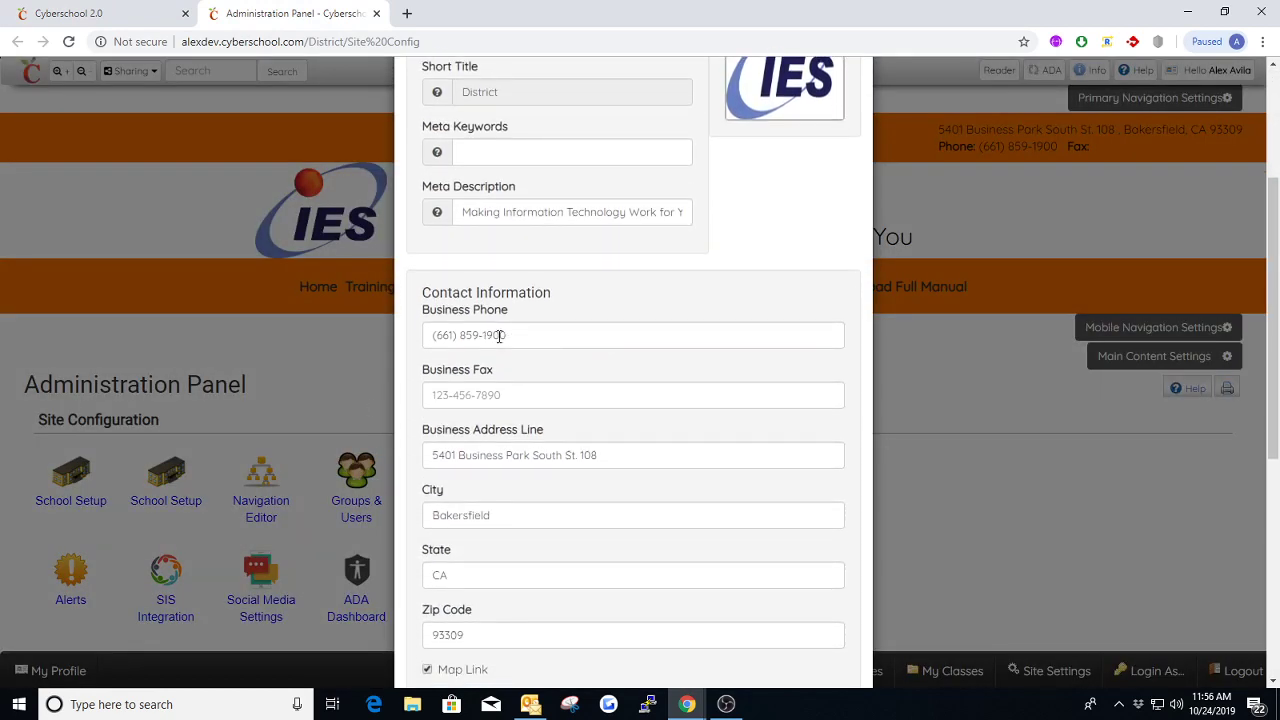
pyautogui.click(450, 398)
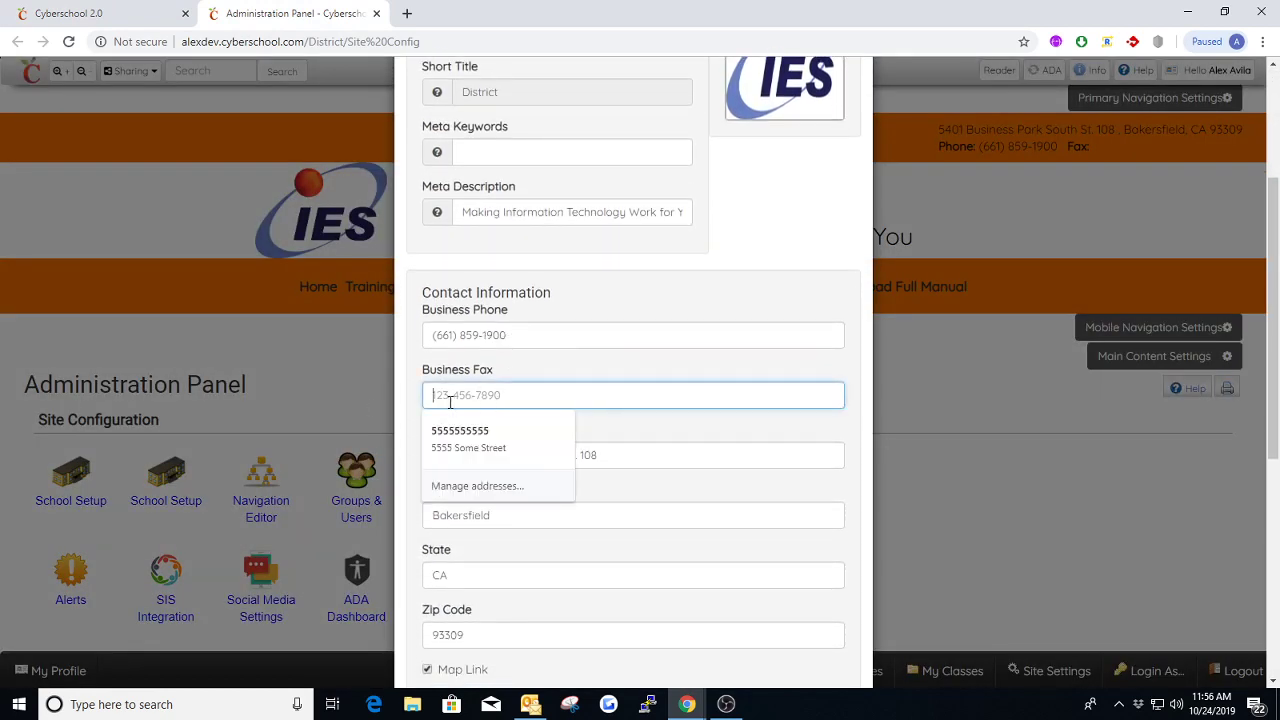
pyautogui.click(524, 369)
pyautogui.scroll(-1, 534, 370)
pyautogui.scroll(-2, 529, 490)
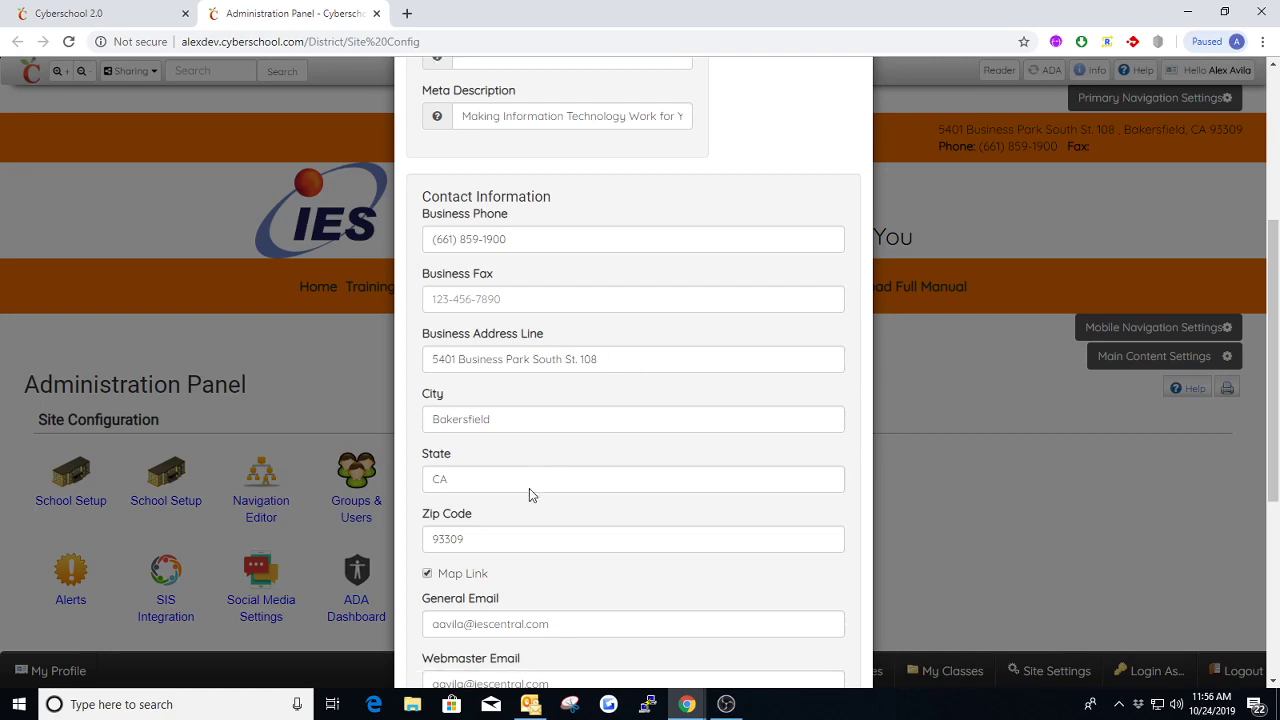
pyautogui.scroll(4, 560, 450)
pyautogui.scroll(4, 586, 412)
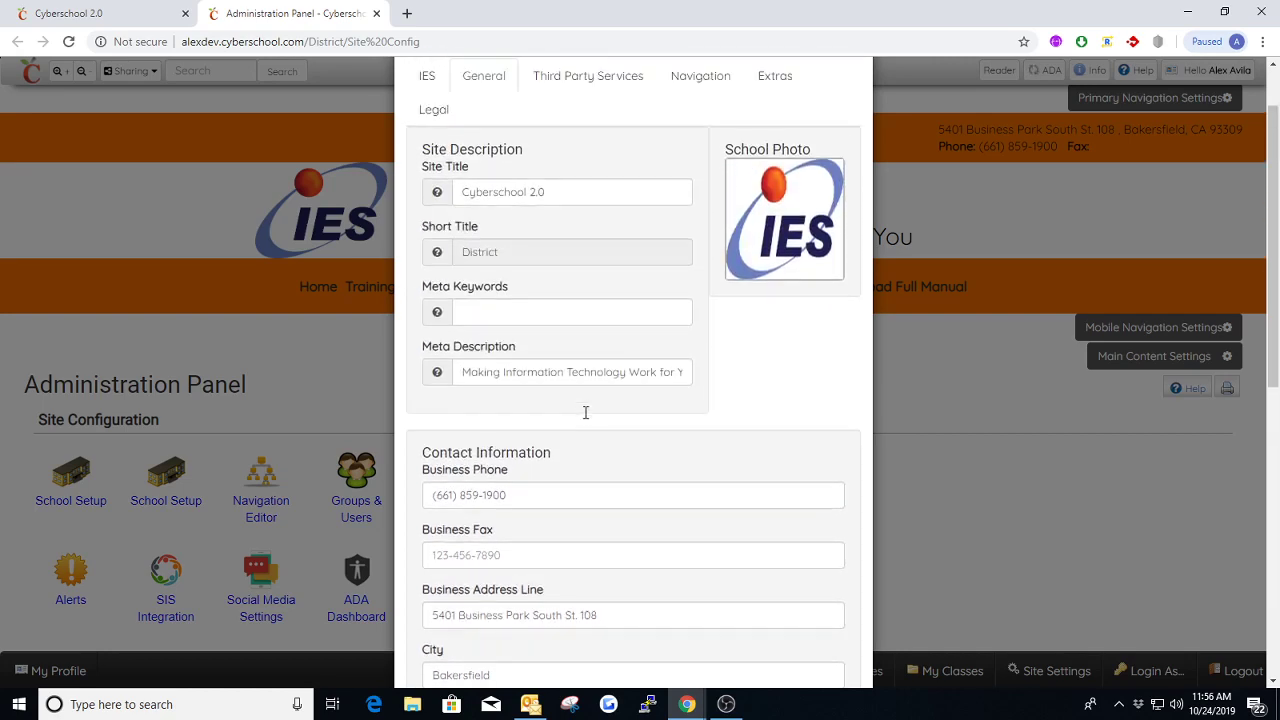
pyautogui.click(851, 101)
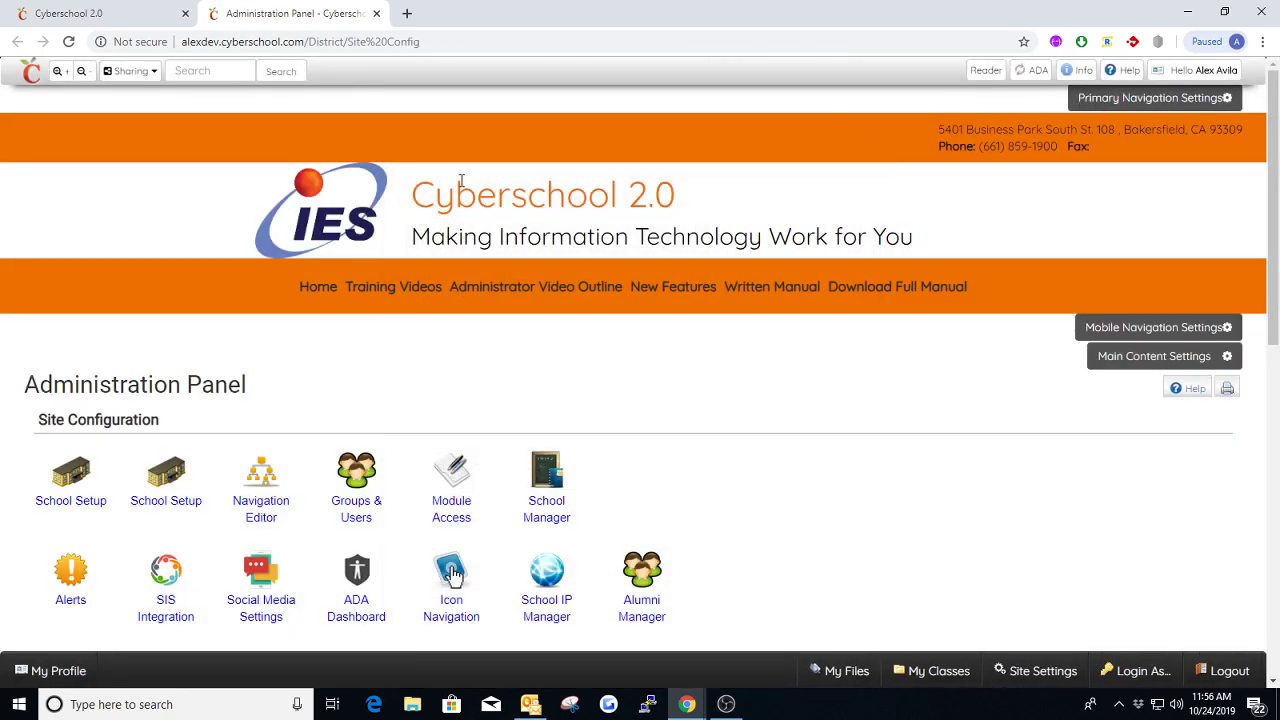
# Match the header's site name and slogan to the Site Title and Meta Description fields in the School Settings and close the dialog
pyautogui.moveTo(412, 195); pyautogui.dragTo(655, 195)
pyautogui.moveTo(412, 237); pyautogui.dragTo(749, 237)
pyautogui.click(172, 480)
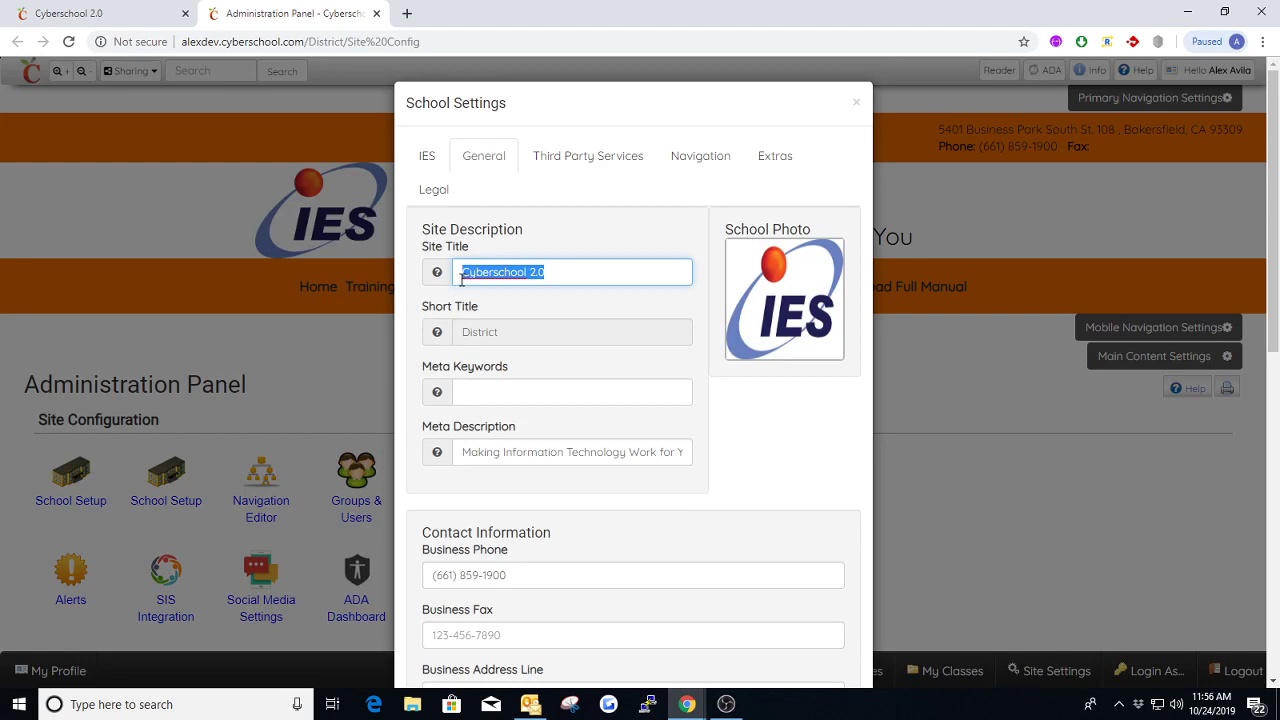
pyautogui.moveTo(463, 452); pyautogui.dragTo(708, 456)
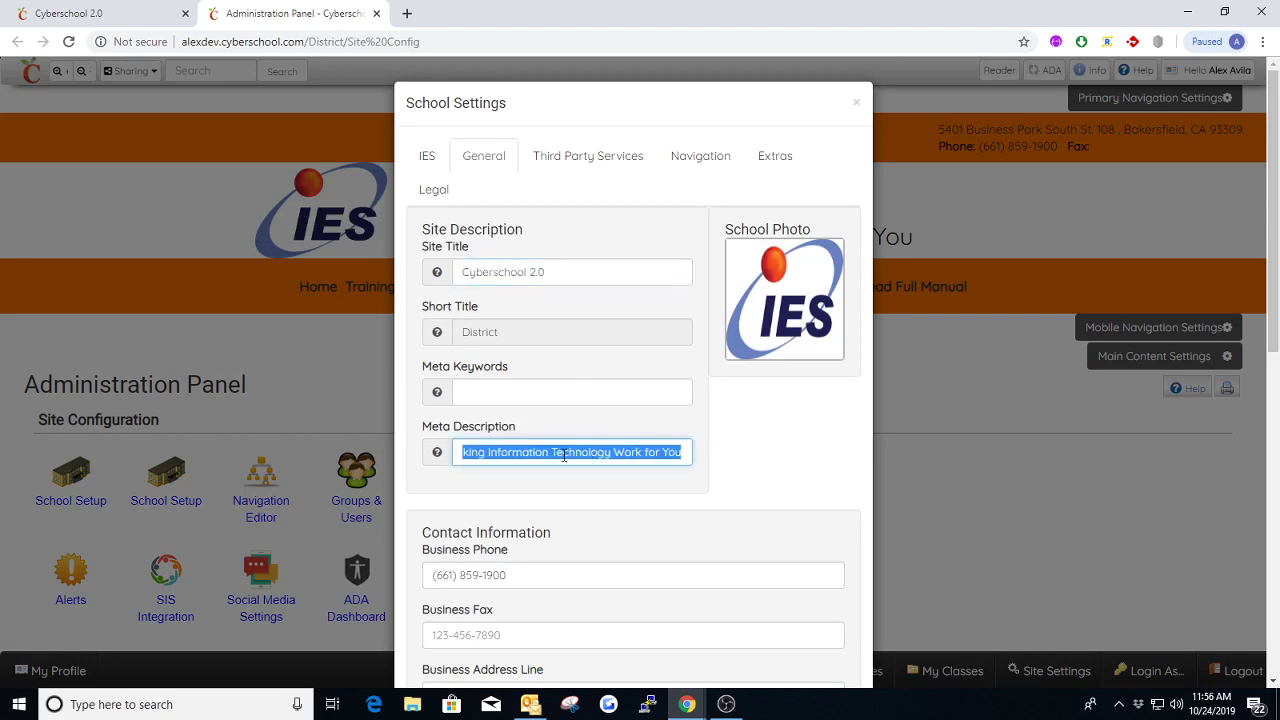
pyautogui.click(855, 103)
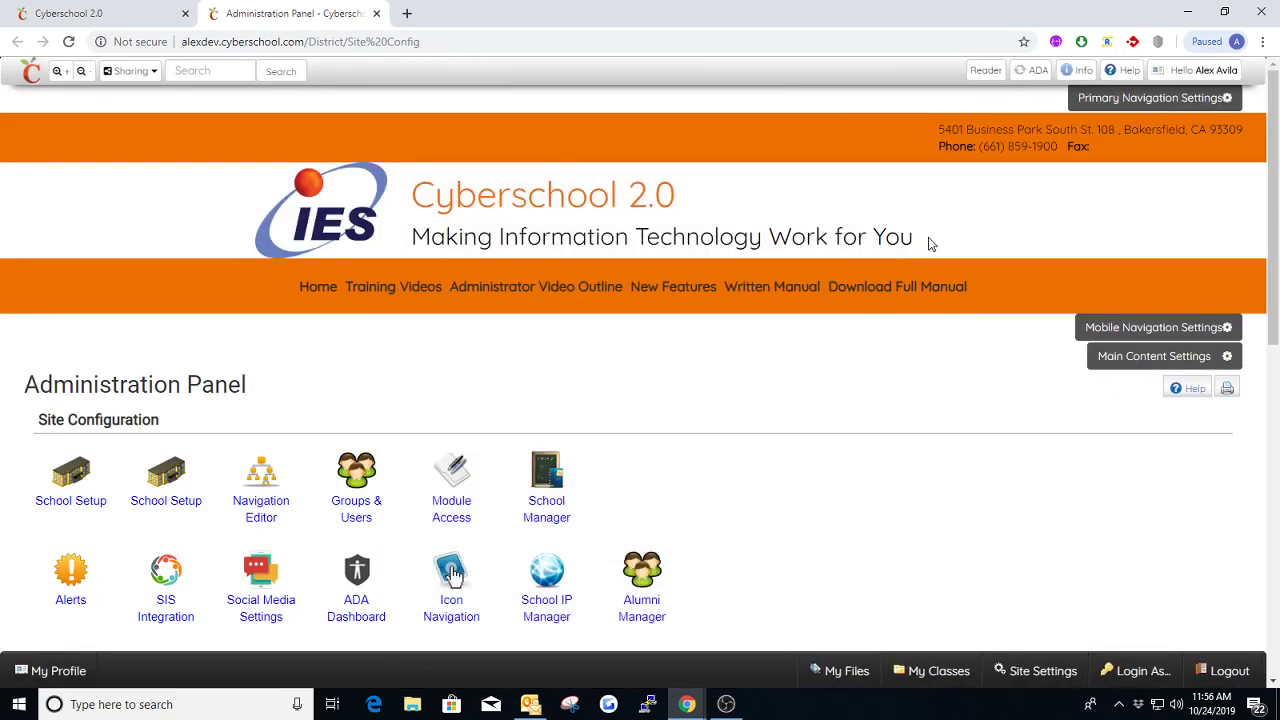
# Change the Meta Description in the School Settings to "Information Technology to better the Future" and save
pyautogui.click(185, 480)
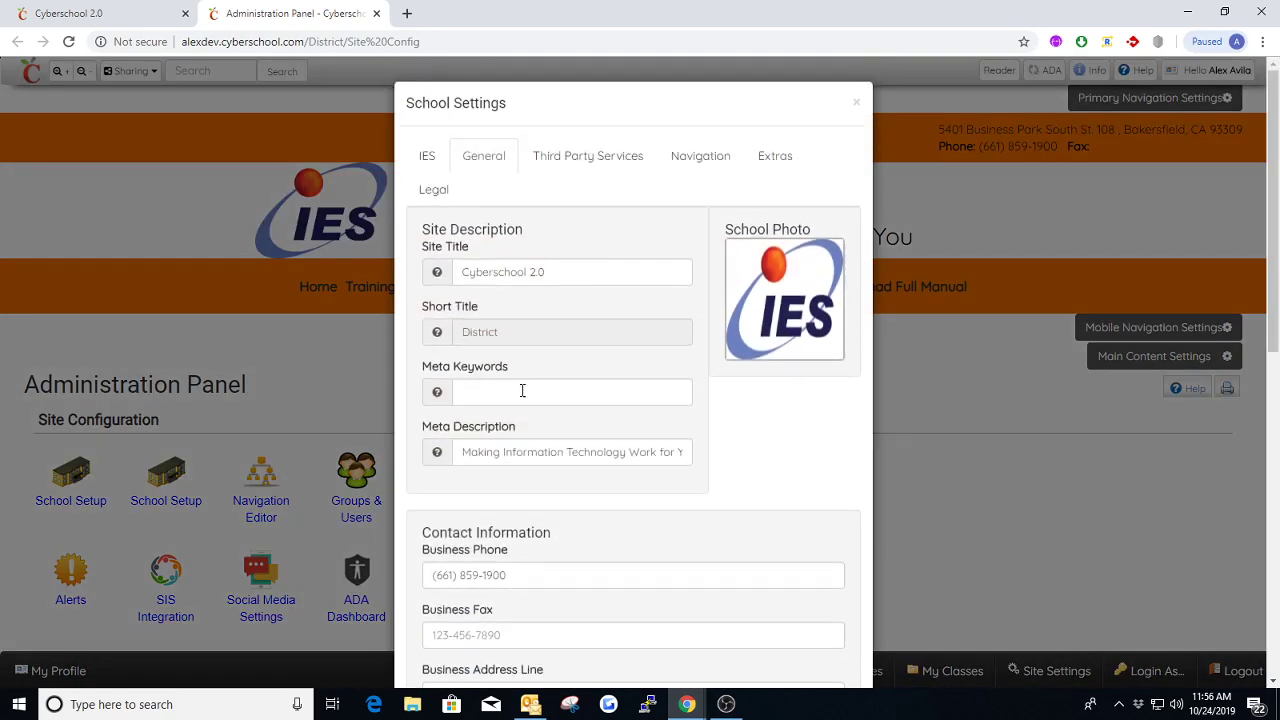
pyautogui.tripleClick(525, 453)
pyautogui.write('Information Technolog')
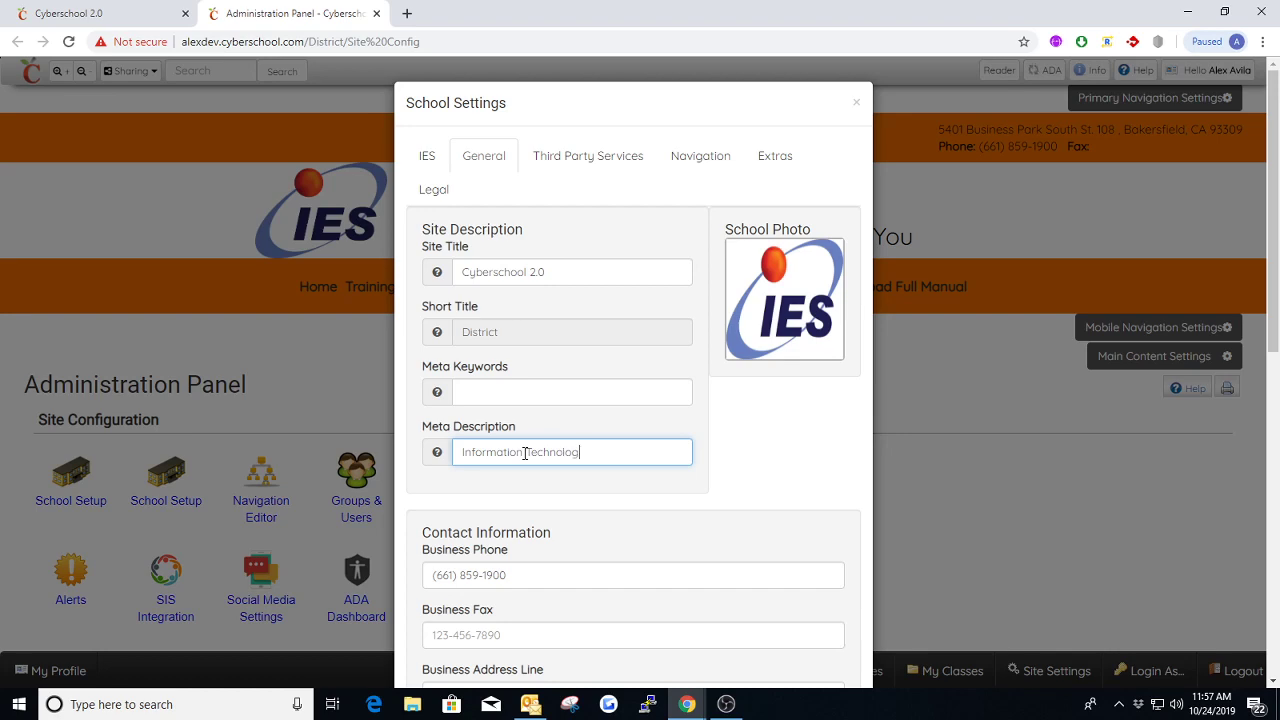
pyautogui.write('y to better the Future')
pyautogui.scroll(-8, 743, 449)
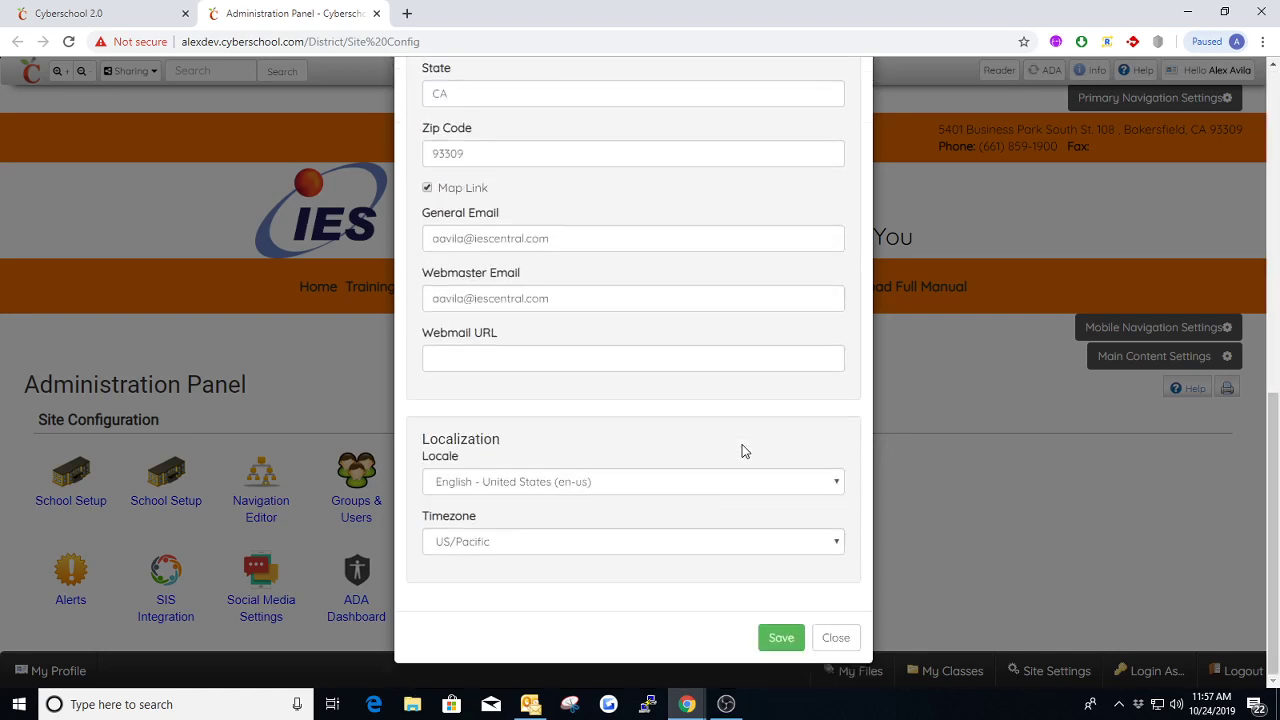
pyautogui.click(779, 636)
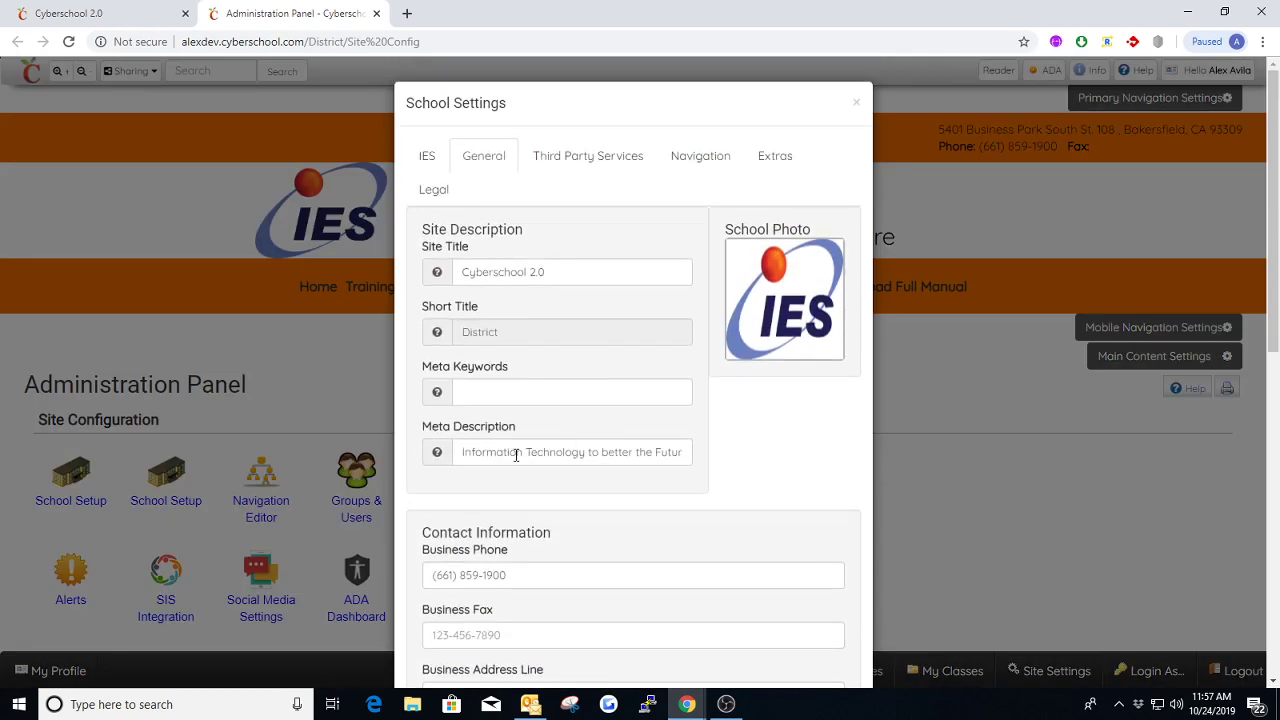
# Replace the Meta Description with "Making Information Technology work for You" and save the School Settings
pyautogui.moveTo(462, 453); pyautogui.dragTo(698, 443)
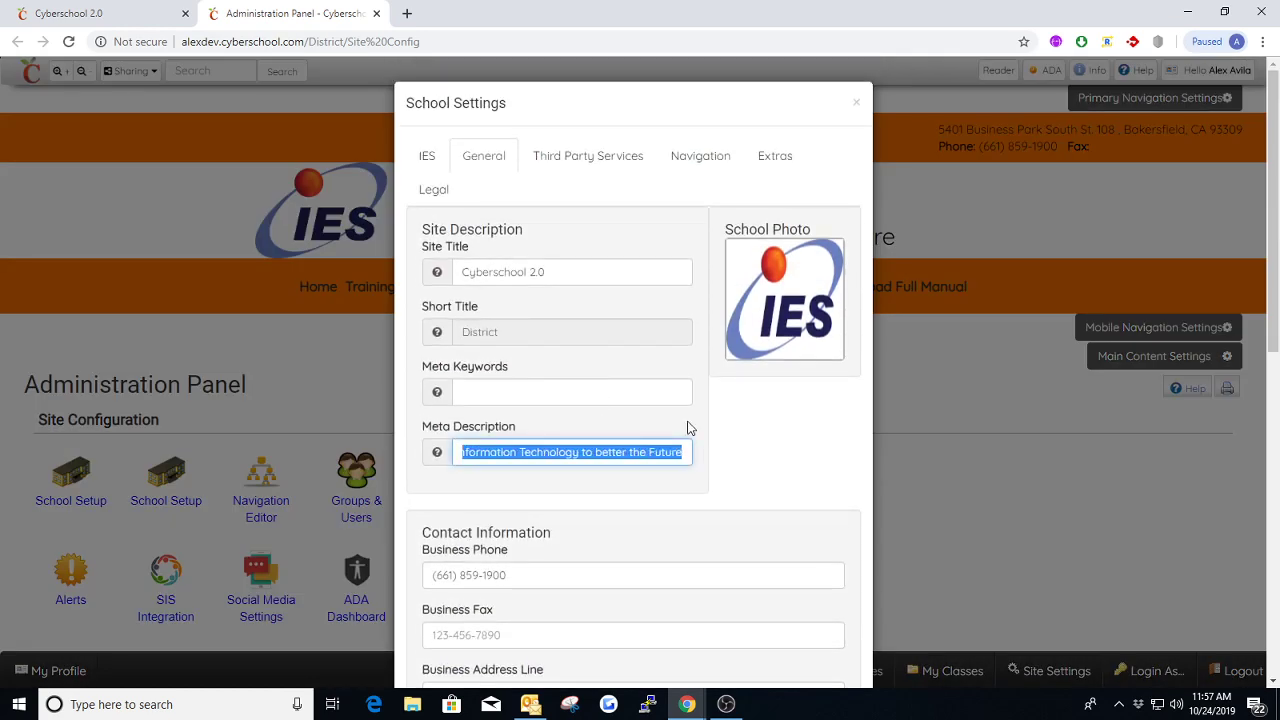
pyautogui.write('Making In')
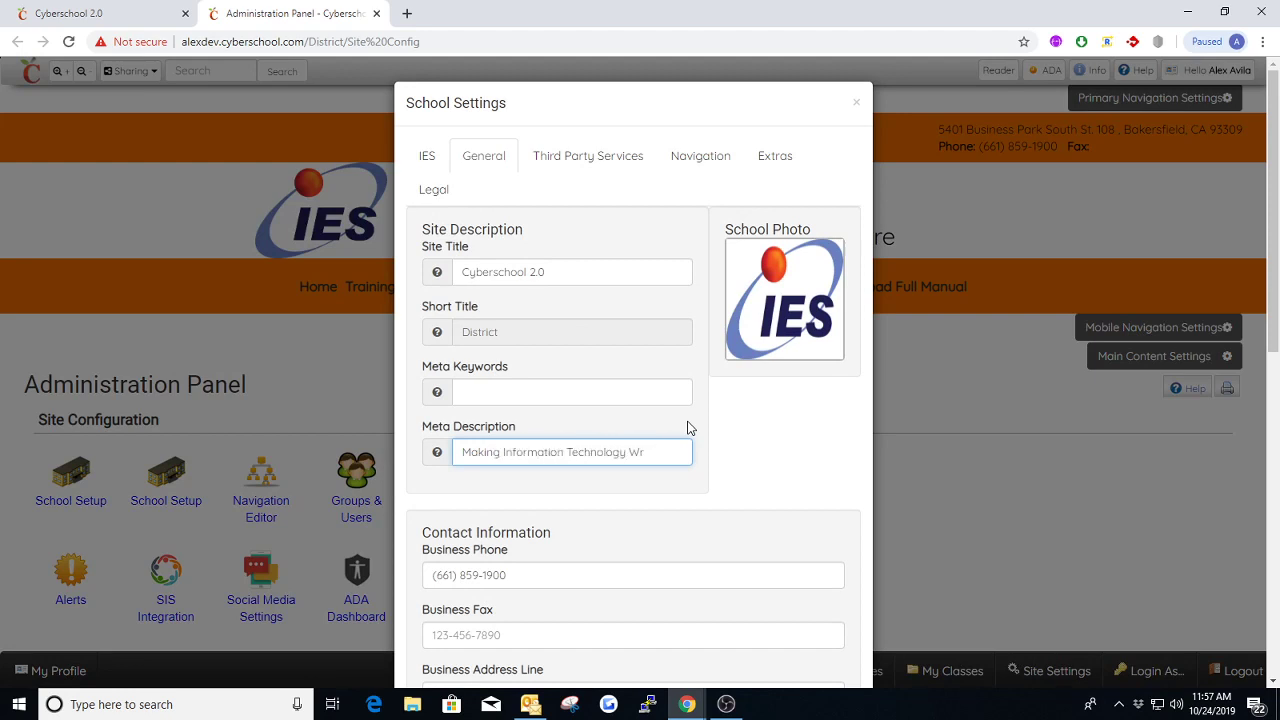
pyautogui.write('formation Technology work for You')
pyautogui.scroll(-10, 650, 430)
pyautogui.click(781, 638)
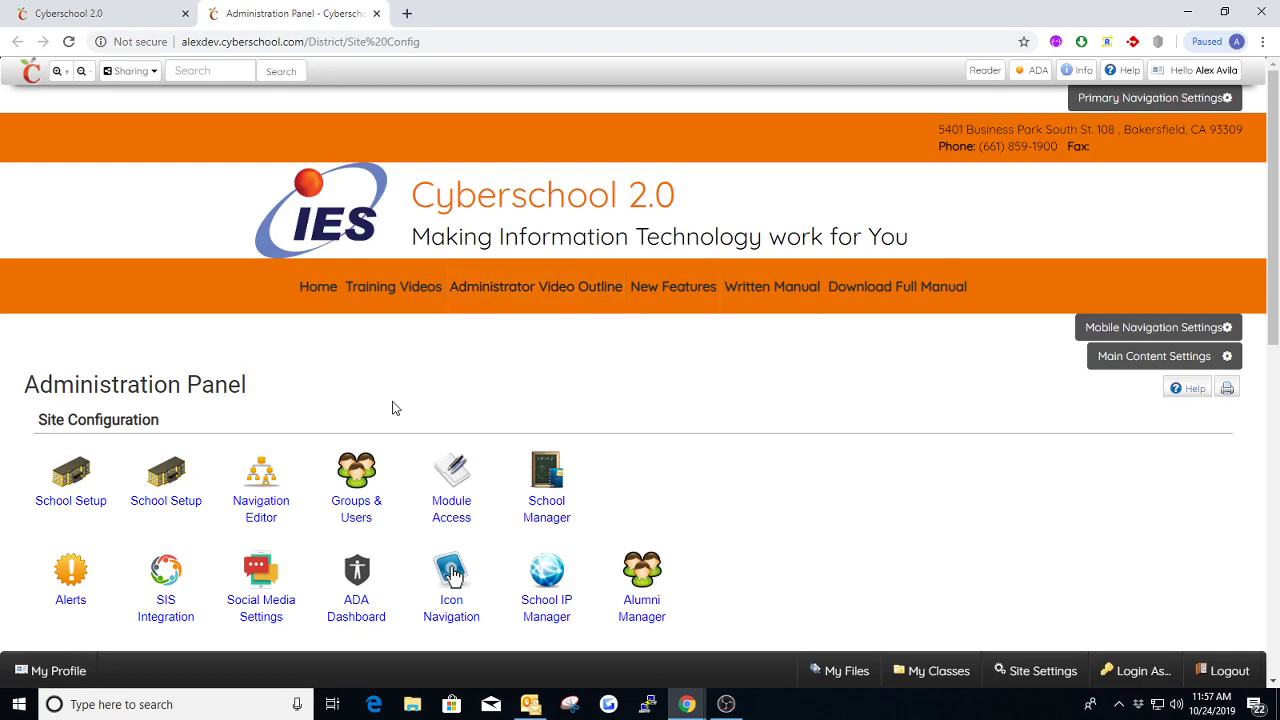
# Compare the slogan with the one on the homepage tab and try to correct "work" in the Meta Description, saving the School Settings
pyautogui.click(109, 10)
pyautogui.moveTo(741, 285)
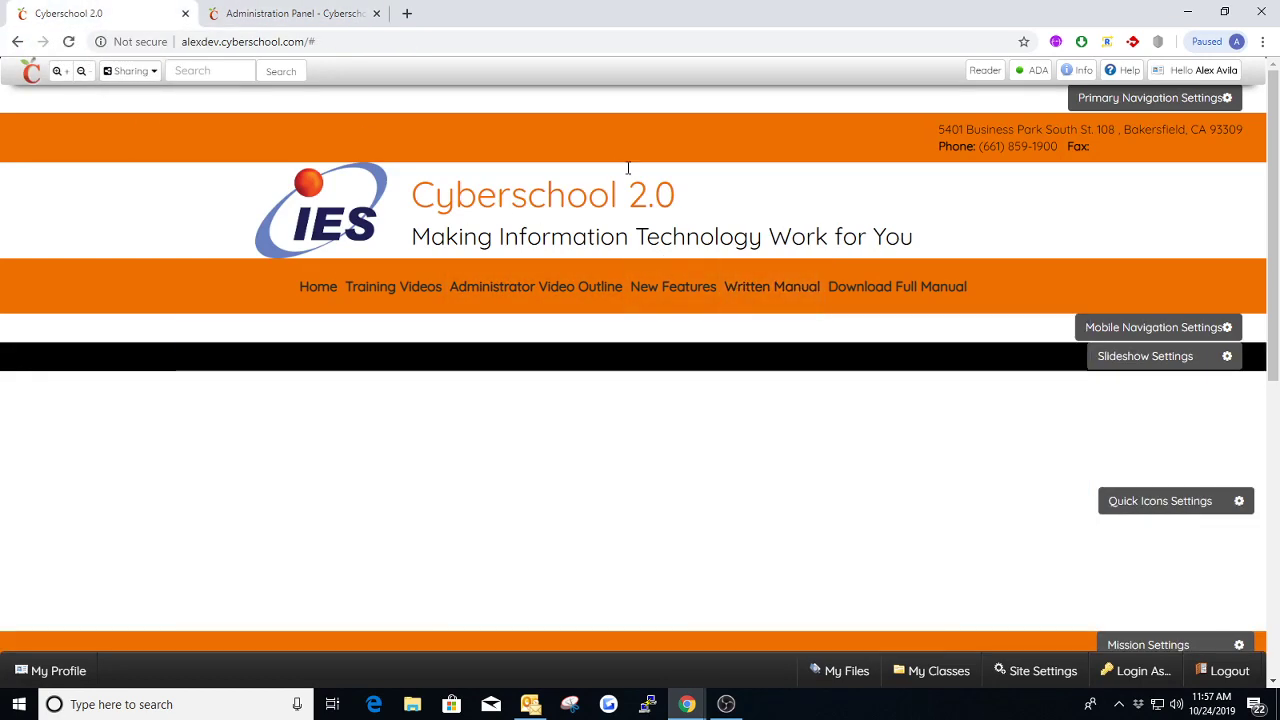
pyautogui.click(234, 14)
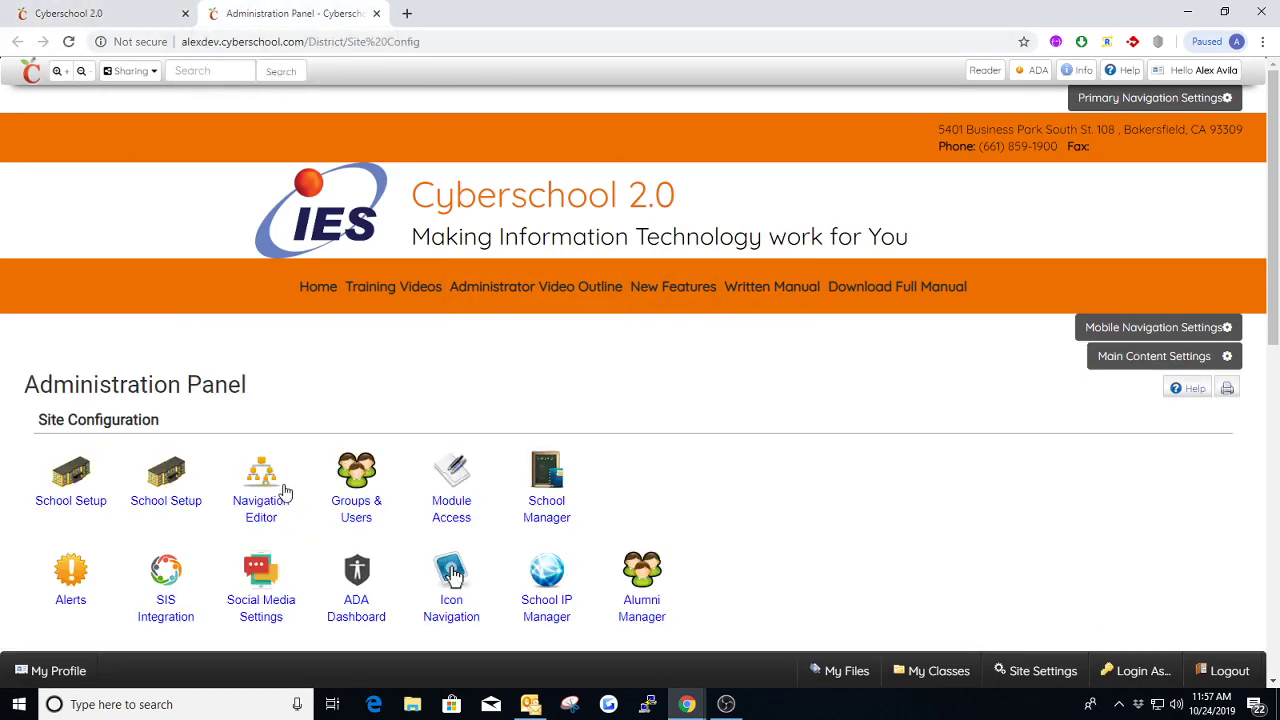
pyautogui.click(173, 484)
pyautogui.click(630, 456)
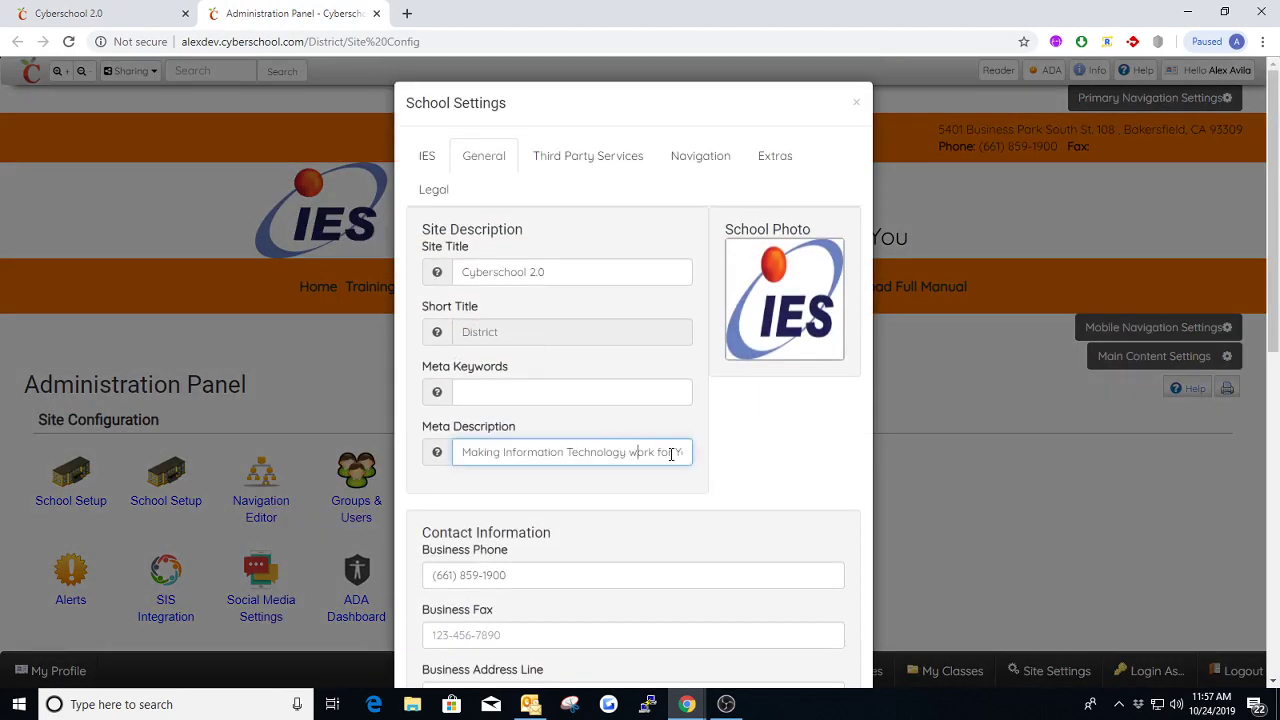
pyautogui.scroll(-7, 671, 451)
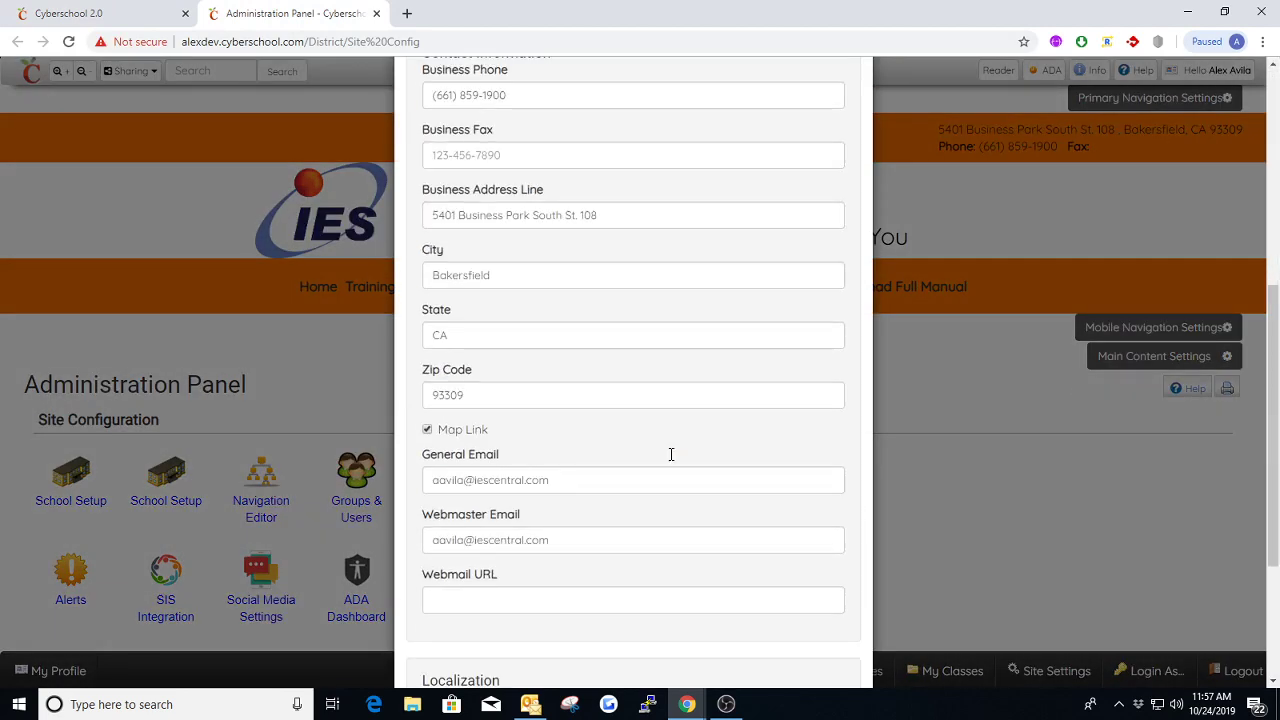
pyautogui.click(779, 638)
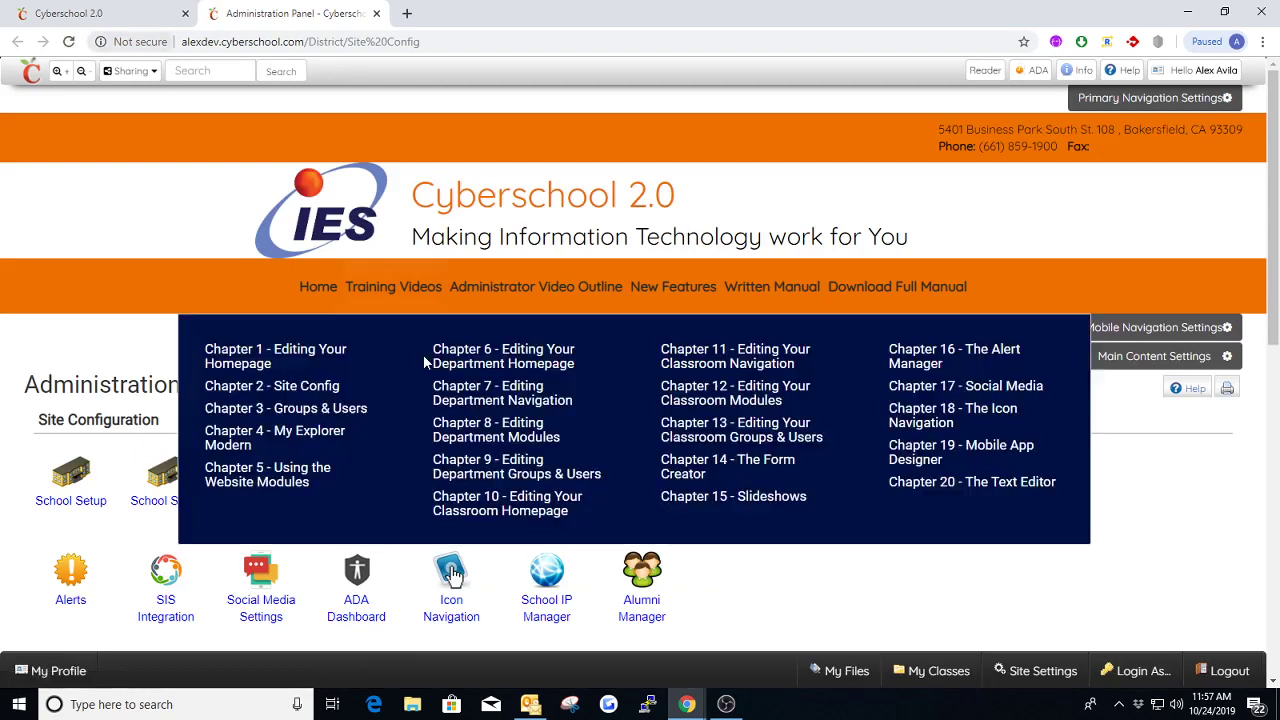
# Capitalize "Work" in the Meta Description so it reads "Making Information Technology Work for You" and save the School Settings
pyautogui.click(152, 490)
pyautogui.scroll(-2, 584, 400)
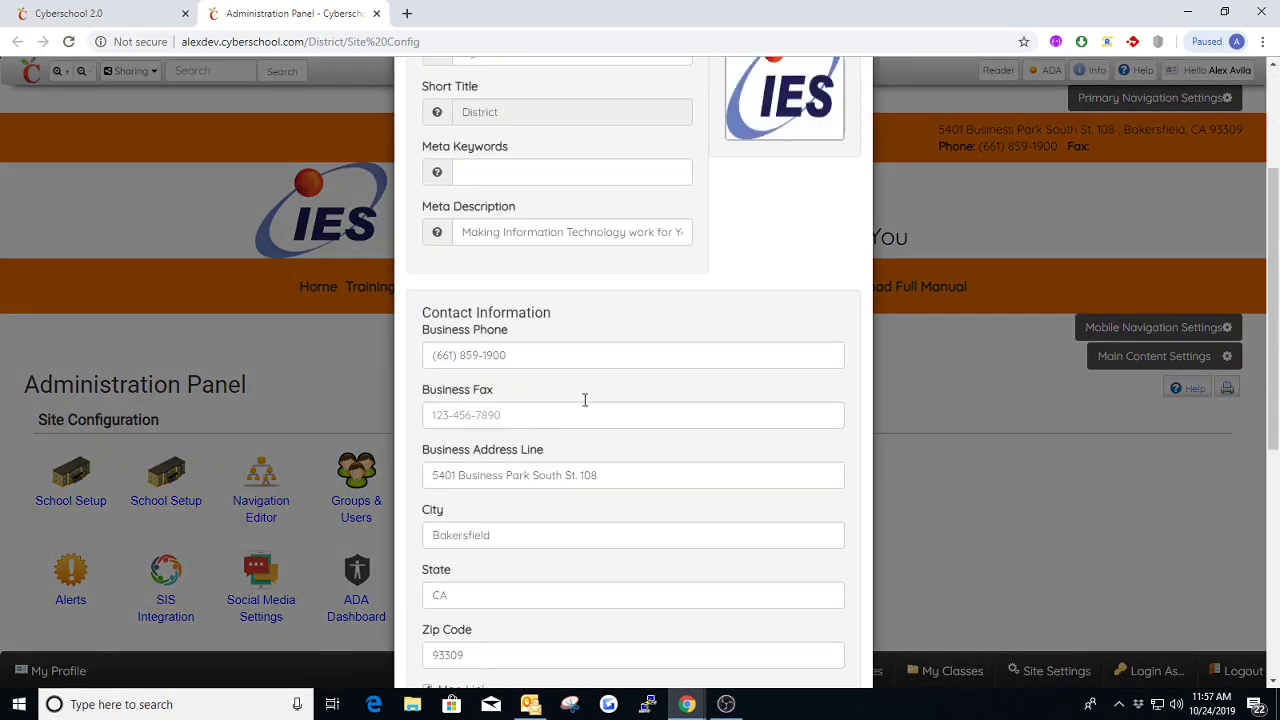
pyautogui.scroll(1, 634, 317)
pyautogui.click(632, 293)
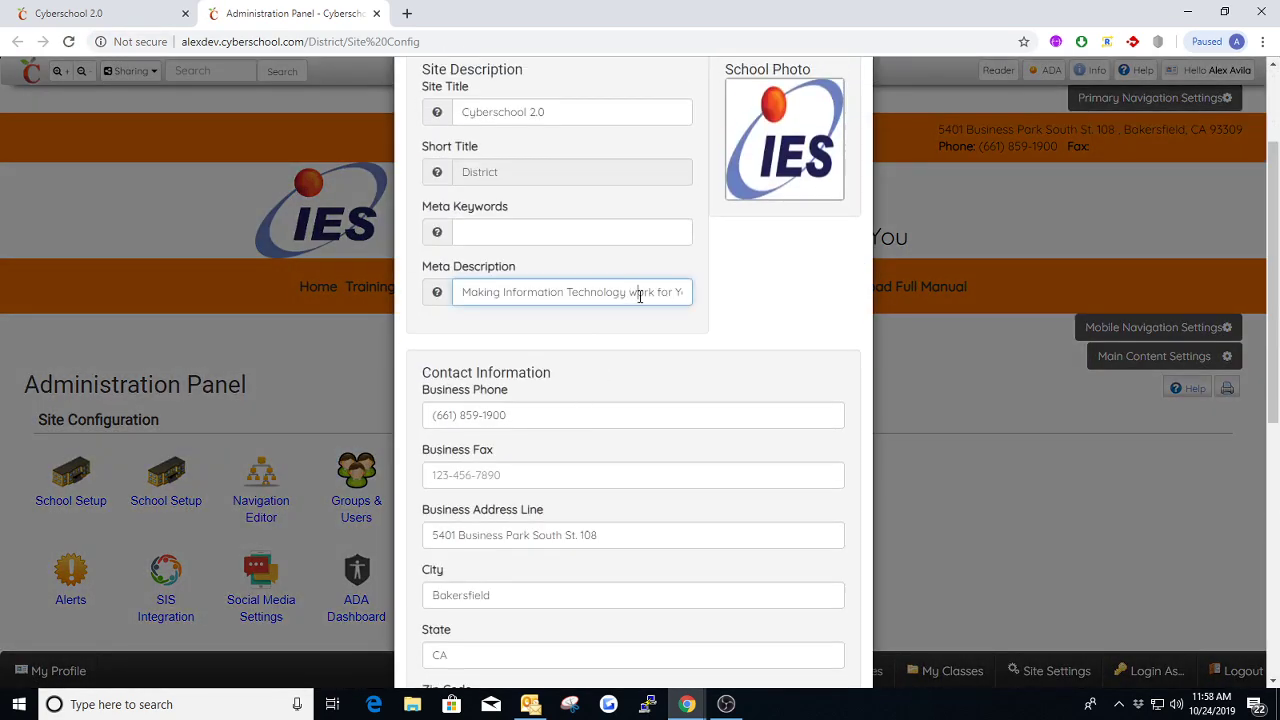
pyautogui.press('Delete')
pyautogui.write('W')
pyautogui.scroll(-6, 614, 332)
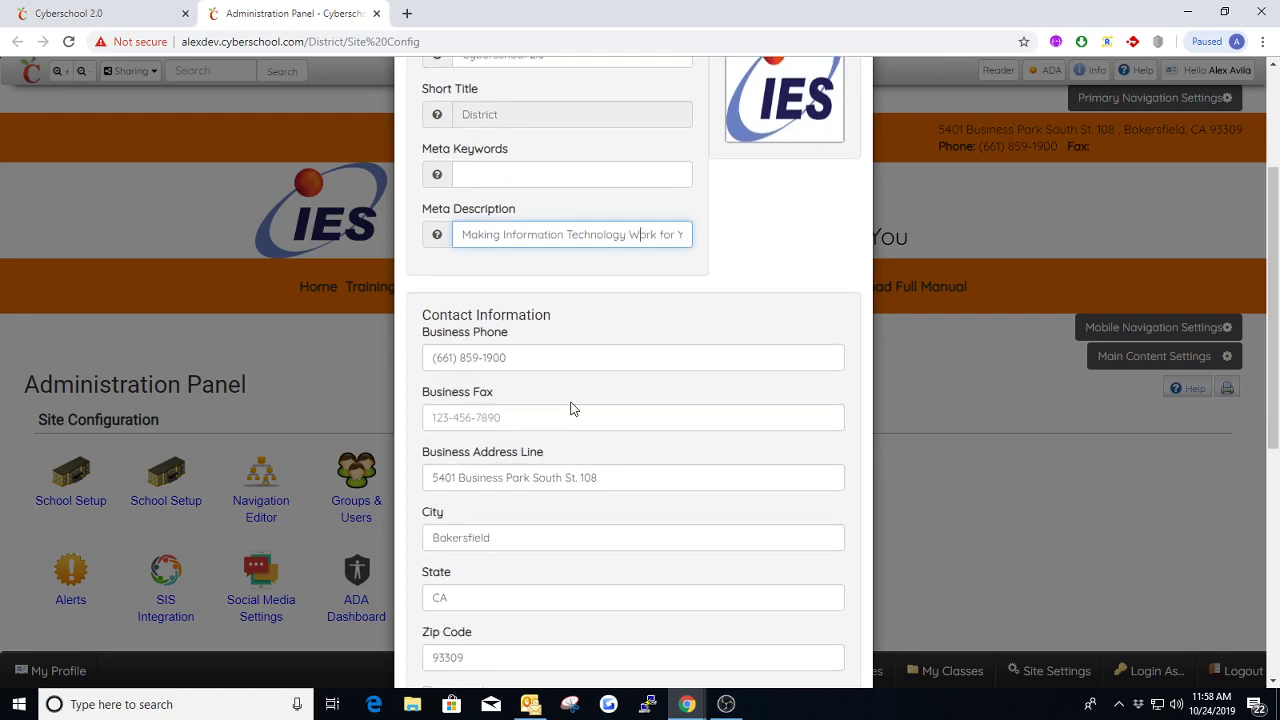
pyautogui.click(781, 637)
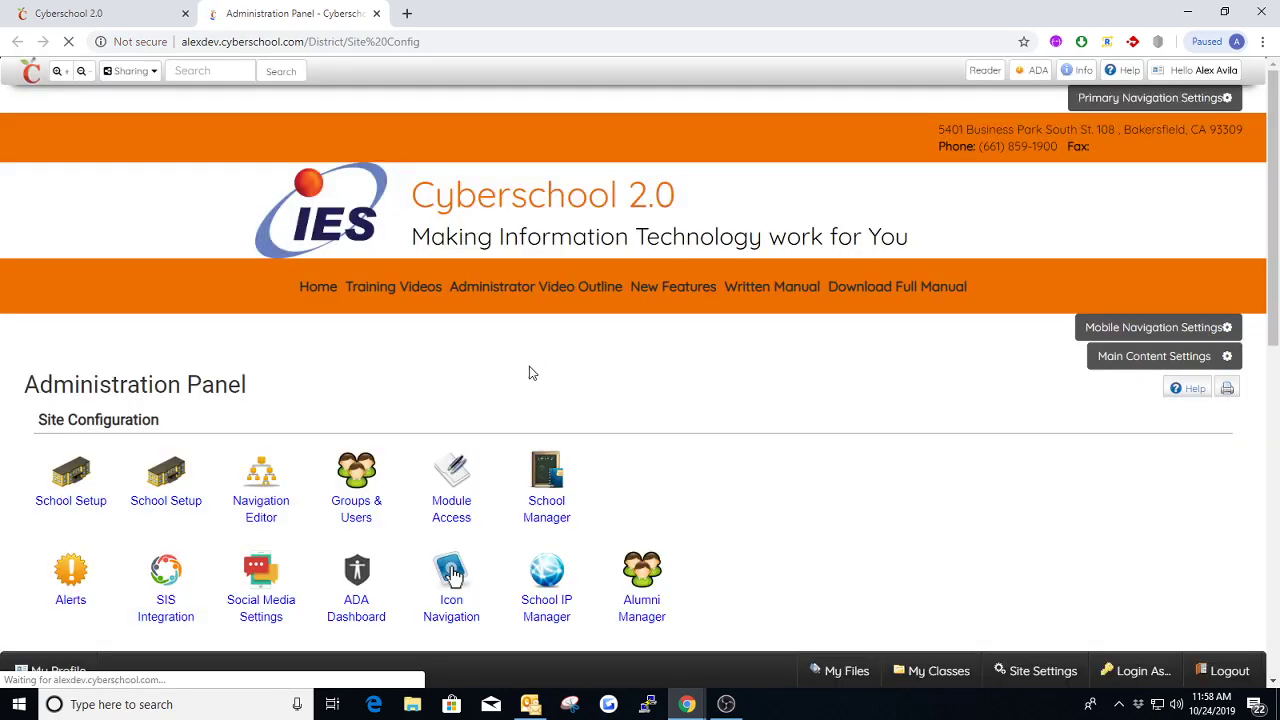
# Return to the homepage tab and review the Primary Navigation's General settings, including the Show options and the Custom Logo field
pyautogui.click(104, 14)
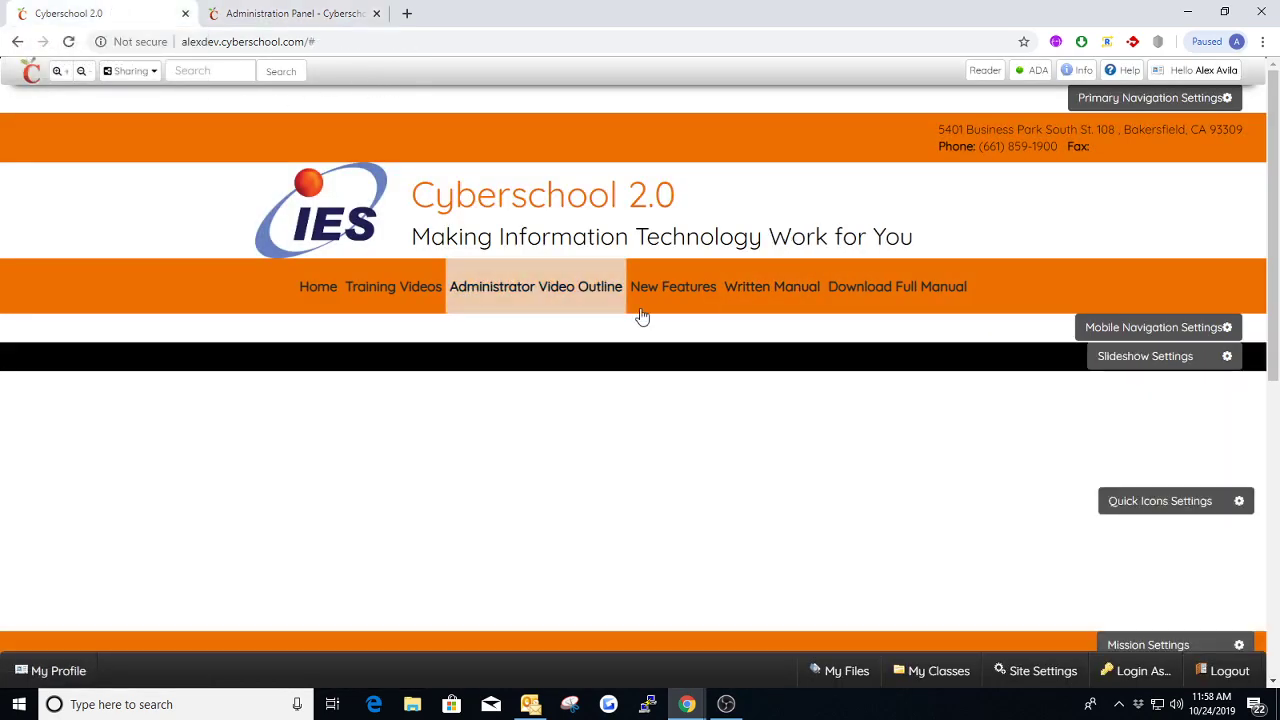
pyautogui.click(1118, 100)
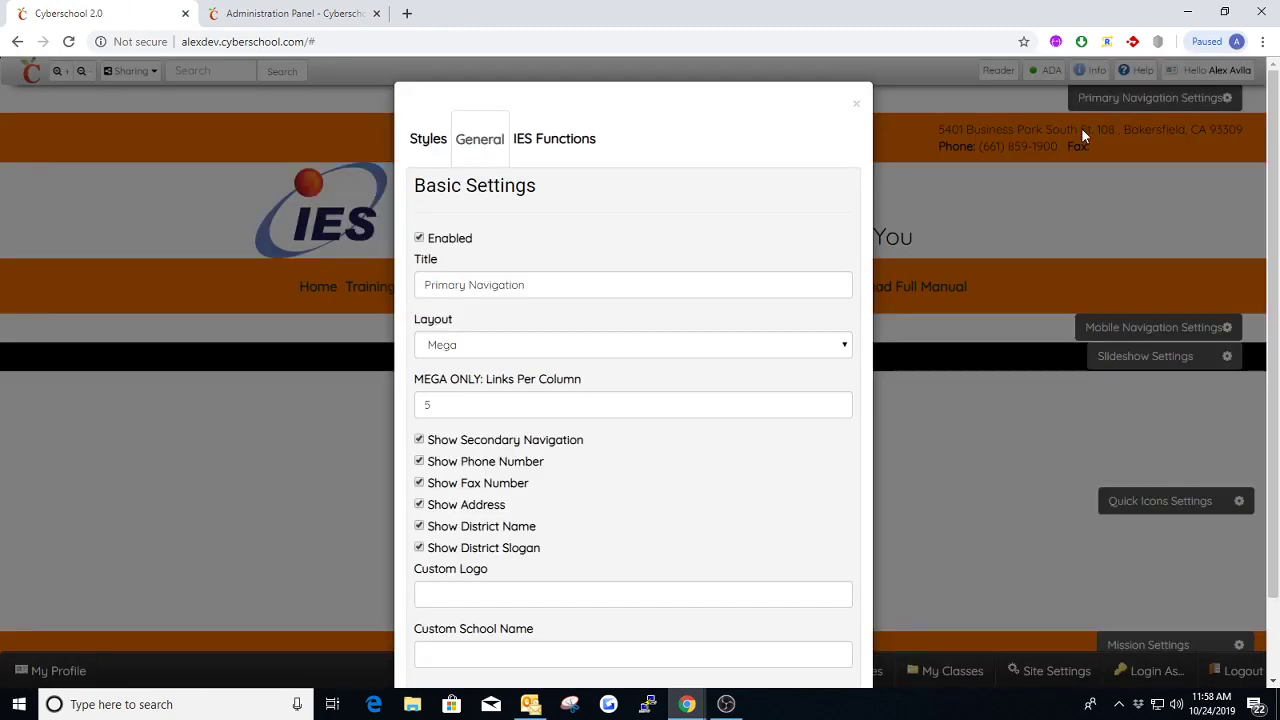
pyautogui.scroll(-1, 622, 468)
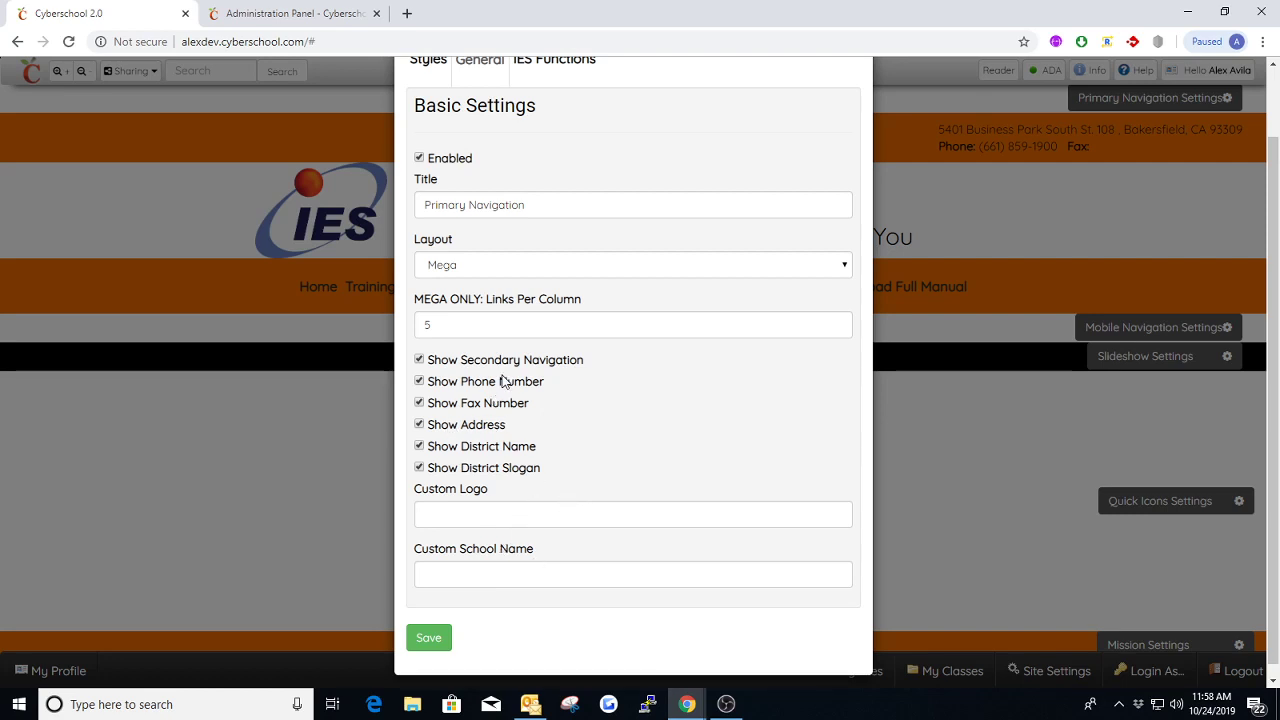
pyautogui.scroll(1, 643, 437)
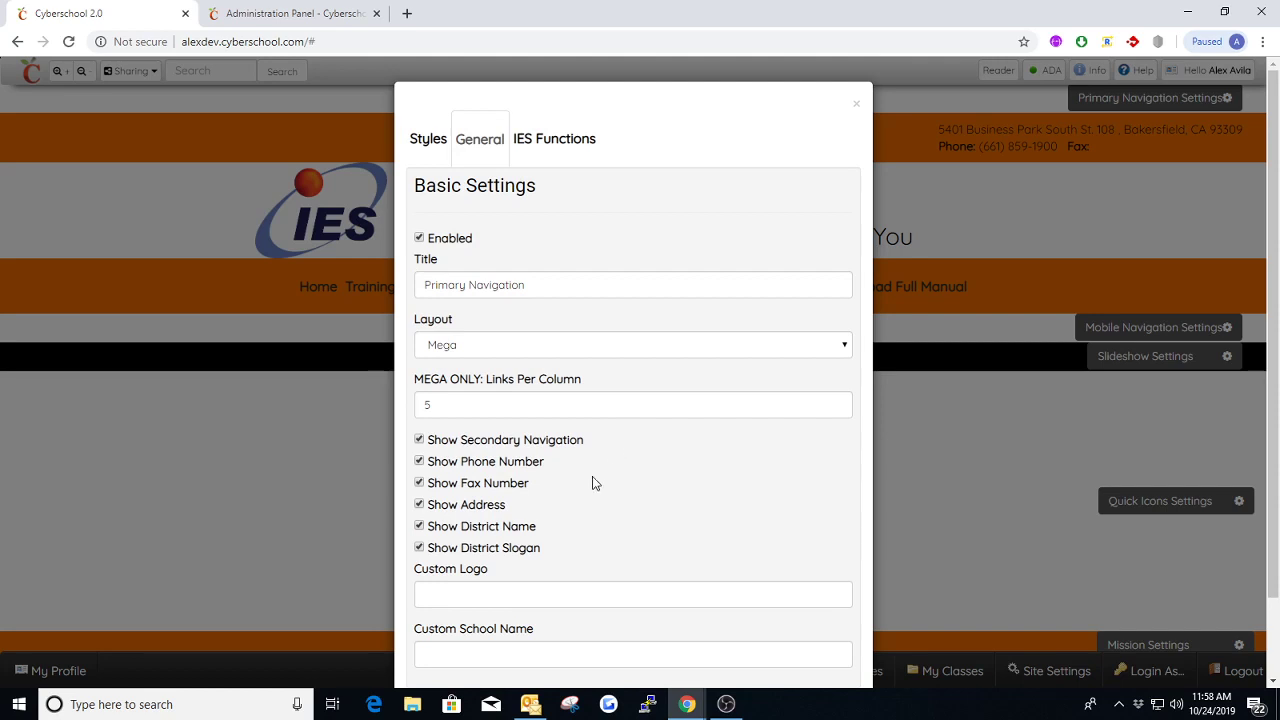
pyautogui.click(480, 600)
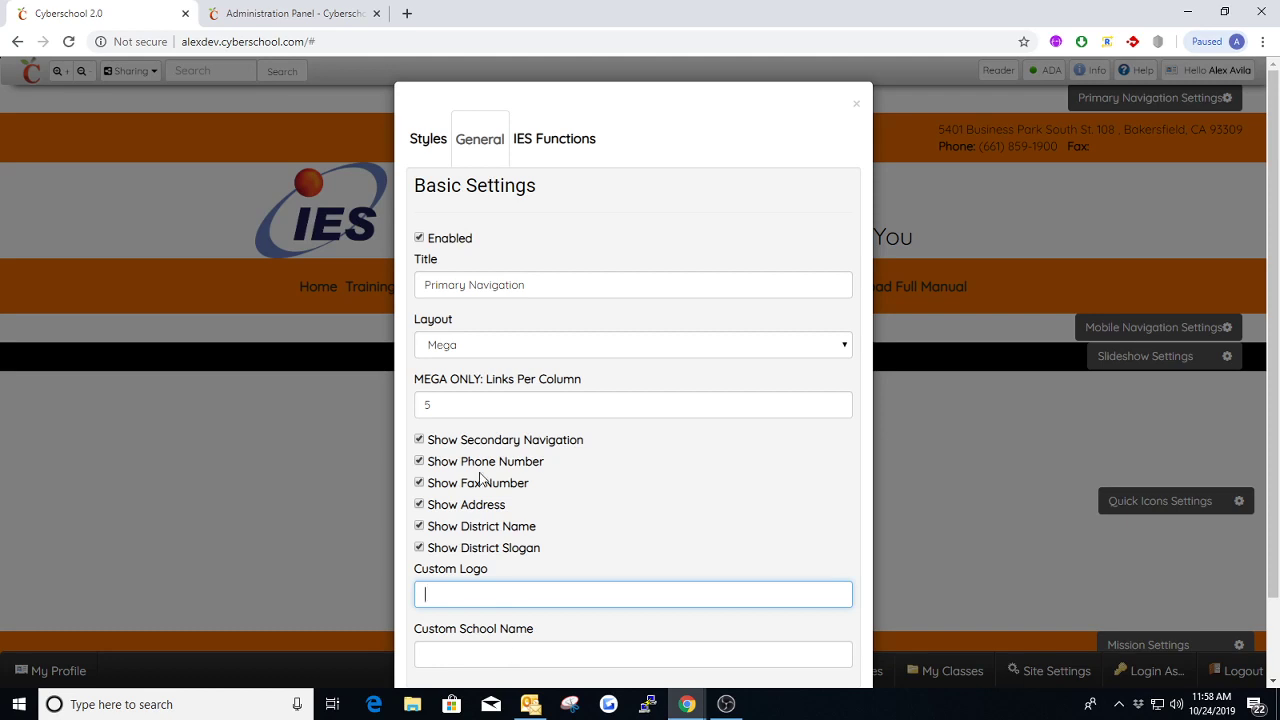
# View the Primary Navigation's Styles colors and compare the Site Title and Site Slogan colors with the page header
pyautogui.click(428, 139)
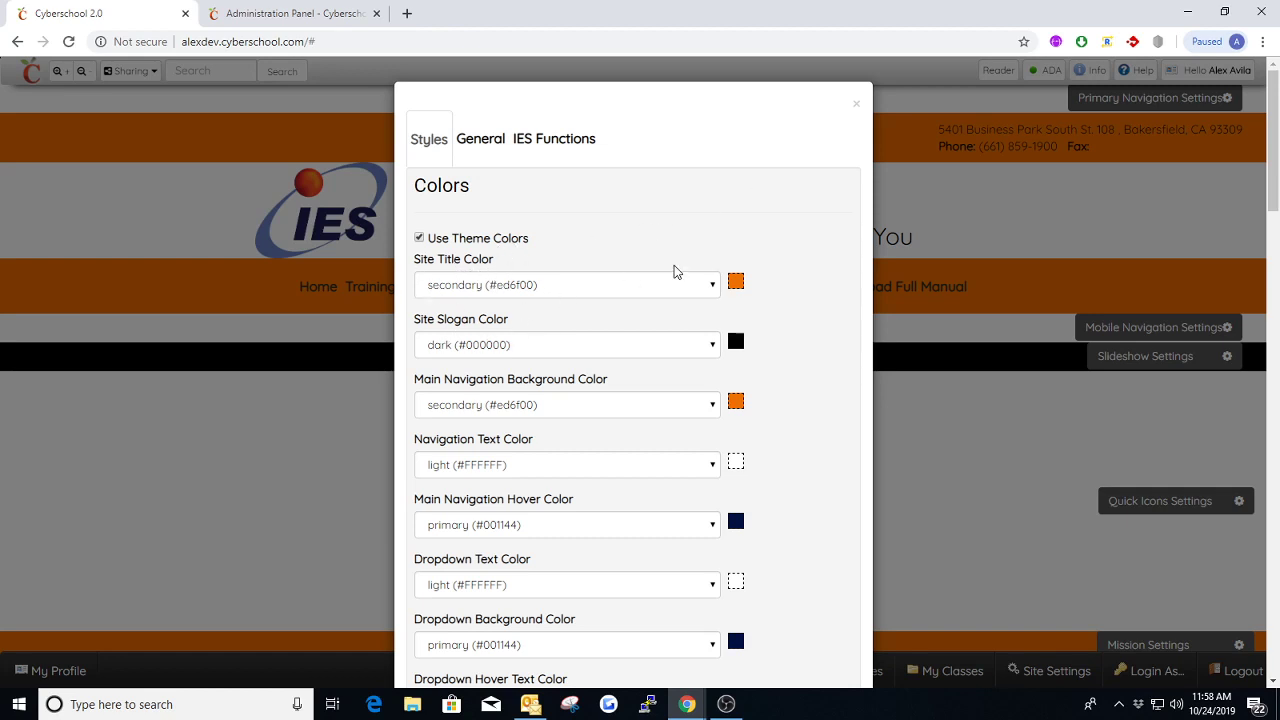
pyautogui.click(857, 104)
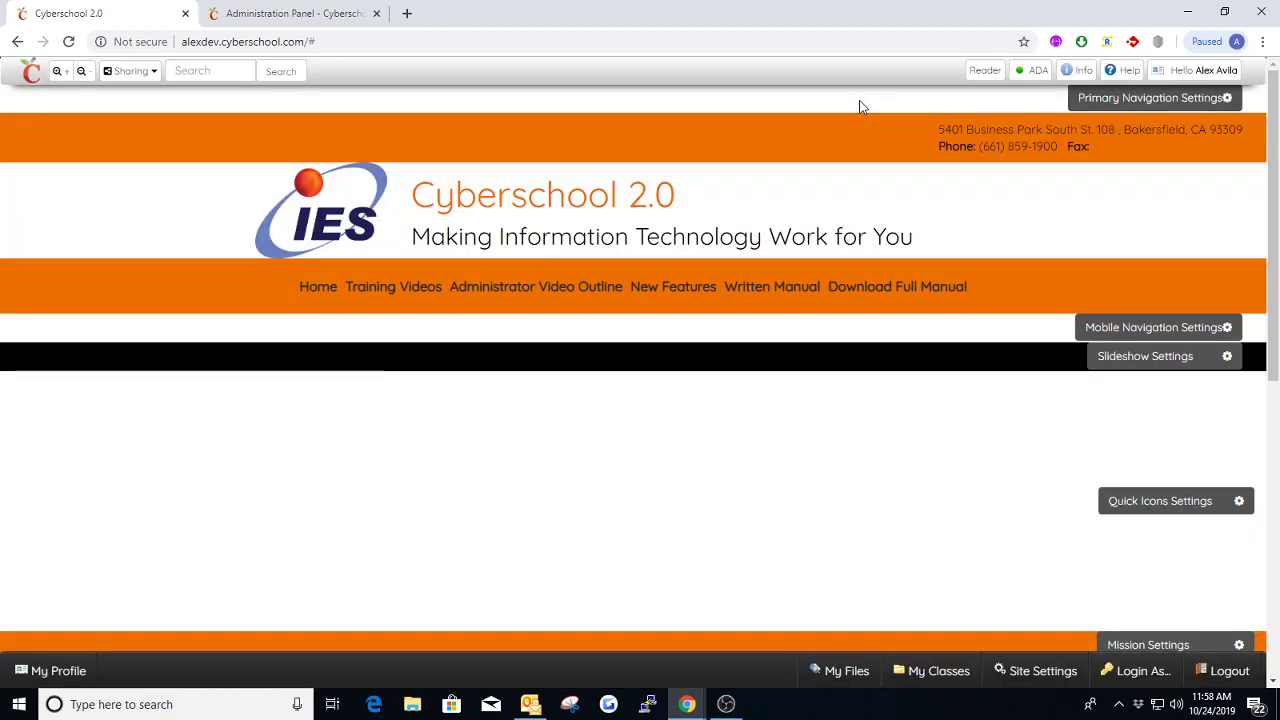
pyautogui.moveTo(706, 200); pyautogui.dragTo(766, 238)
pyautogui.click(770, 196)
pyautogui.click(861, 222)
pyautogui.click(1136, 97)
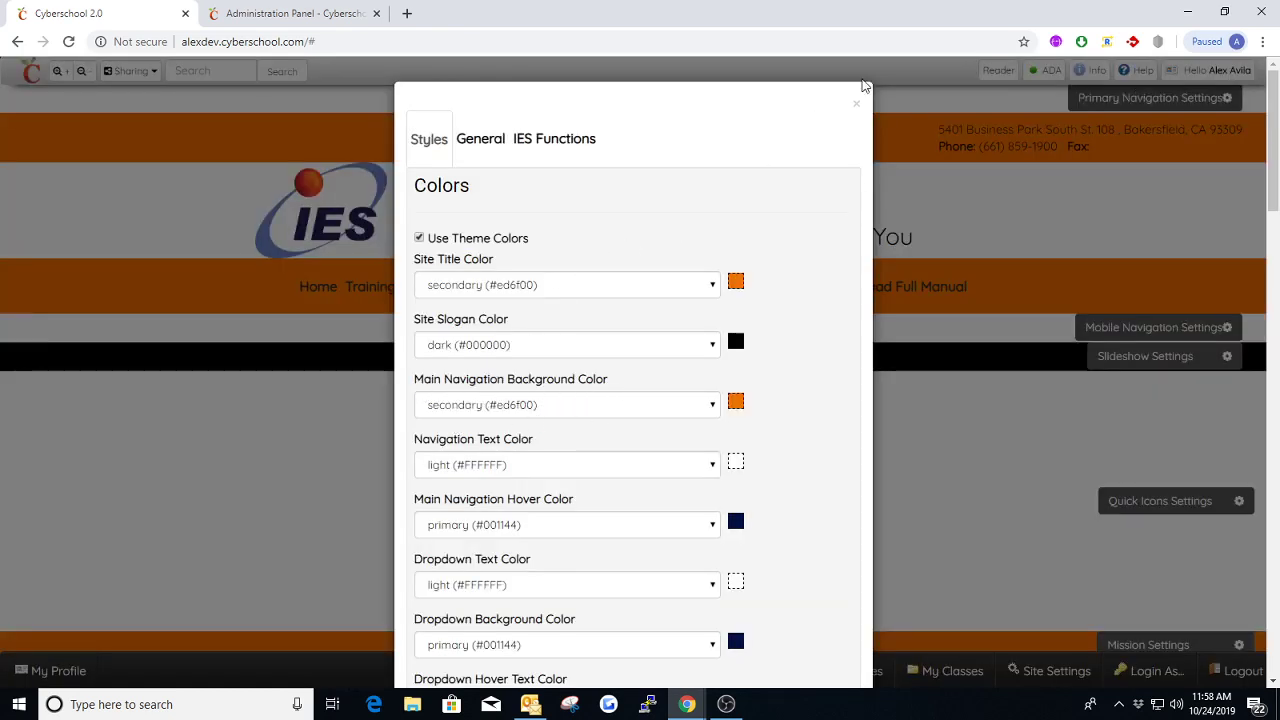
pyautogui.click(856, 102)
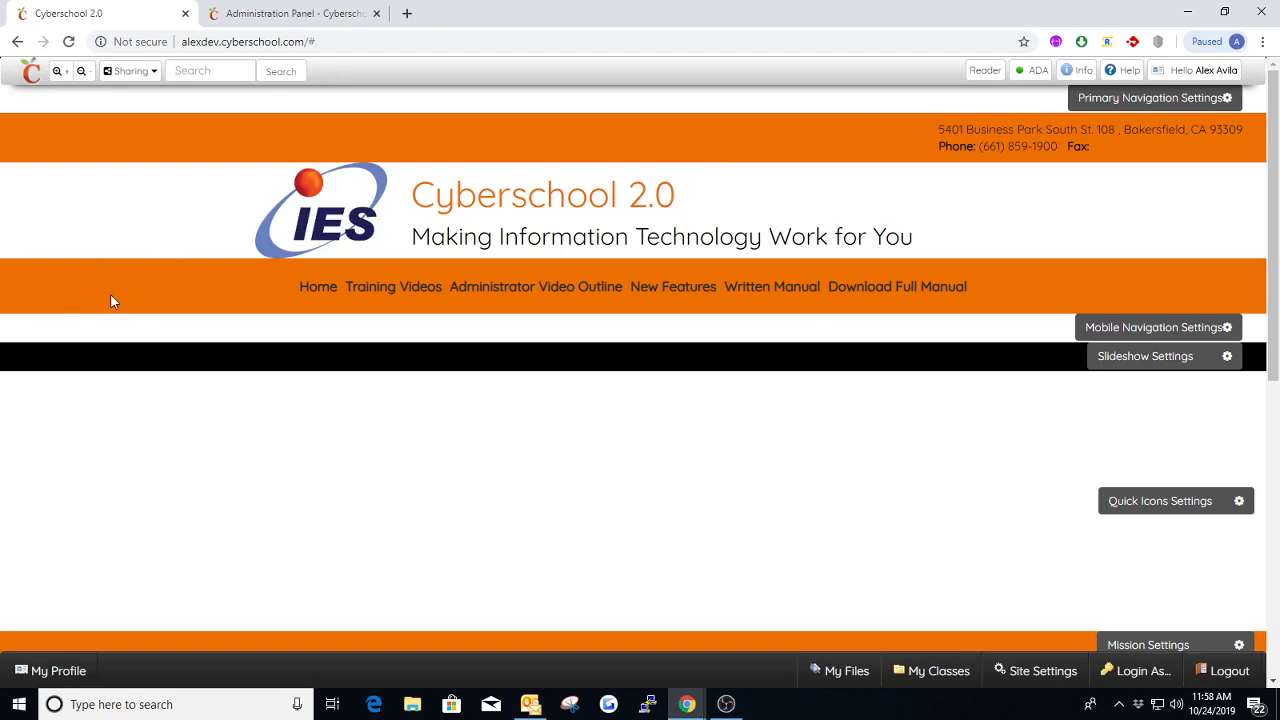
# Reopen the Primary Navigation settings and look through the theme color options, from Site Title Color to Dropdown Hover Background Color
pyautogui.click(1224, 97)
pyautogui.scroll(-1, 567, 379)
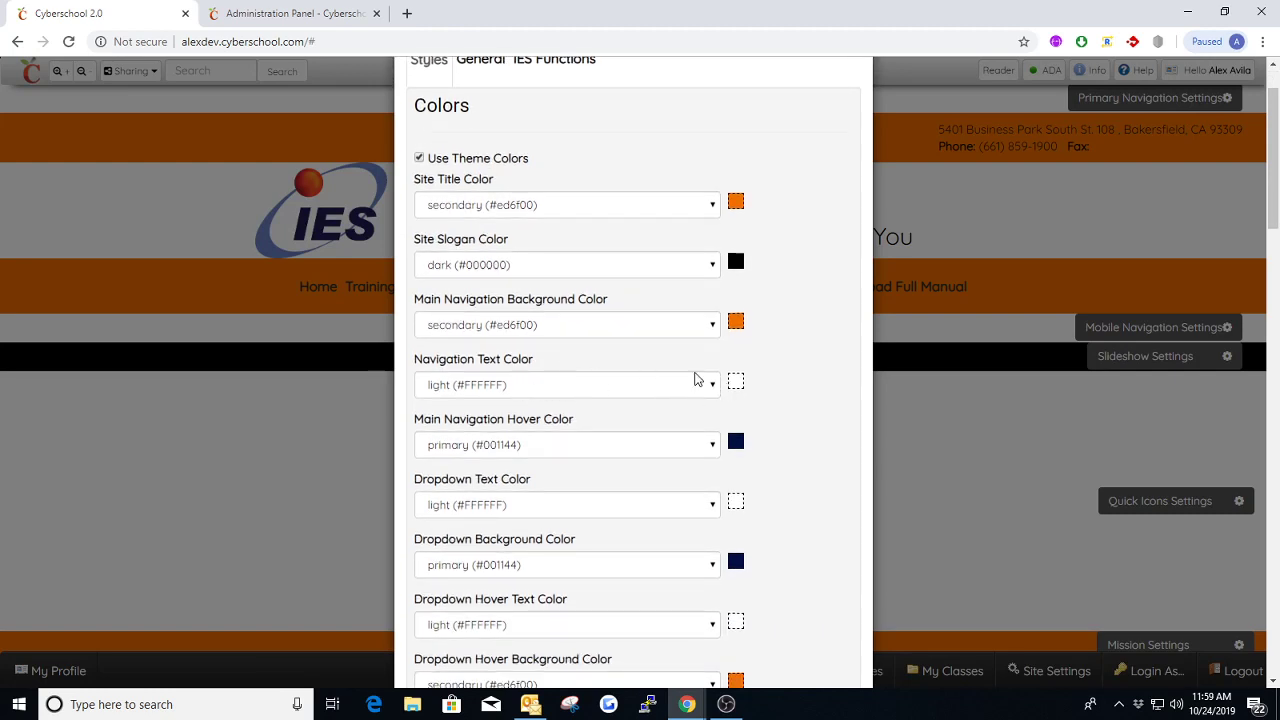
pyautogui.scroll(1, 795, 150)
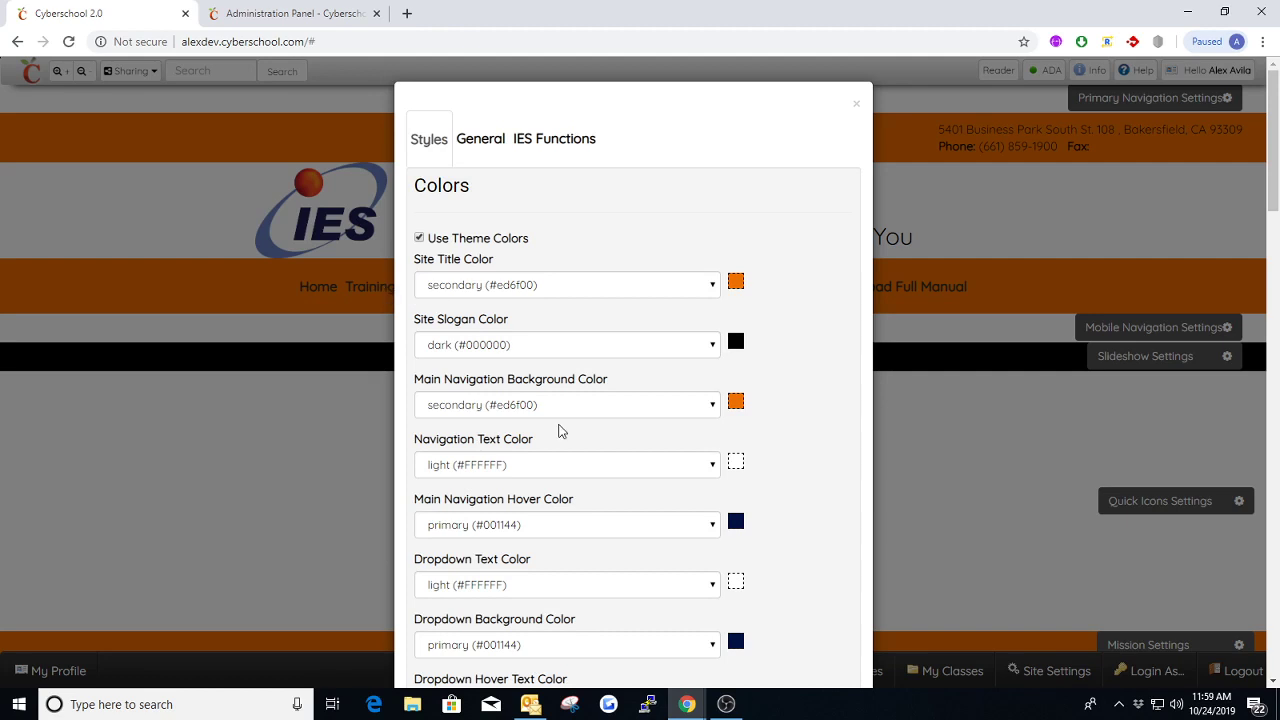
# Look over the Primary Navigation's theme colors and check the Main Navigation Hover Color against the homepage's Training Videos menu
pyautogui.scroll(-2, 560, 428)
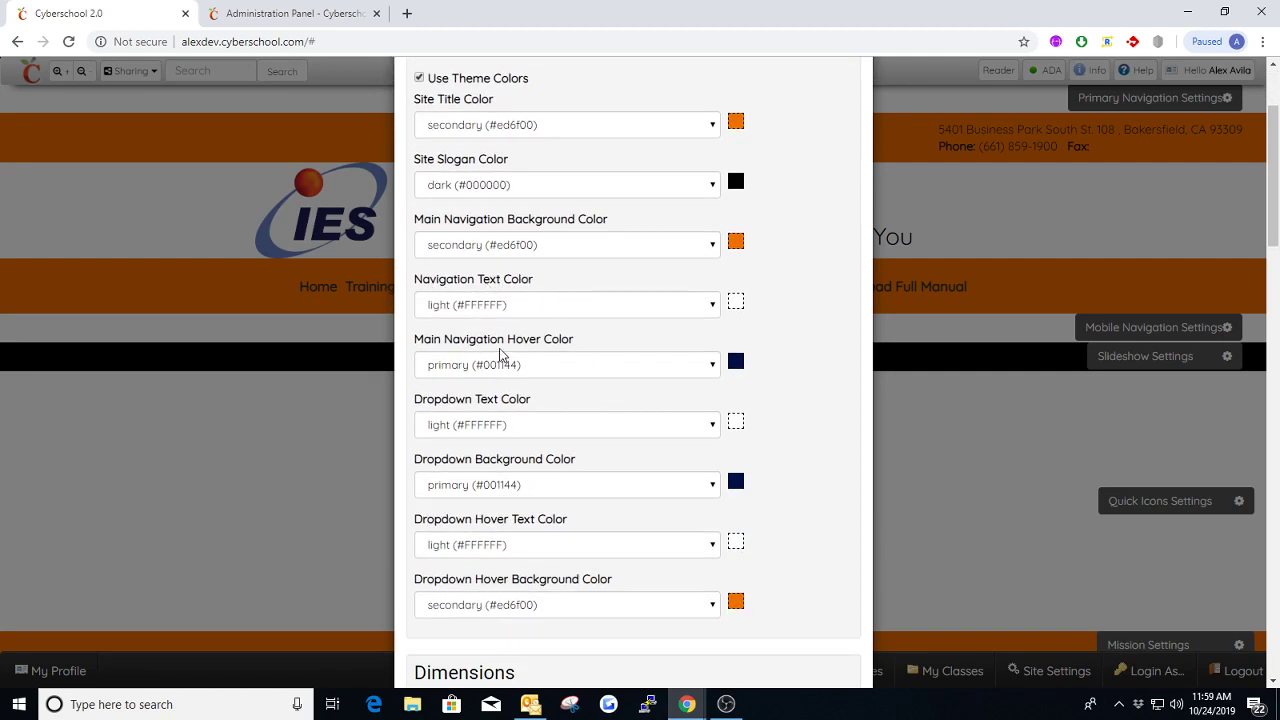
pyautogui.scroll(2, 586, 346)
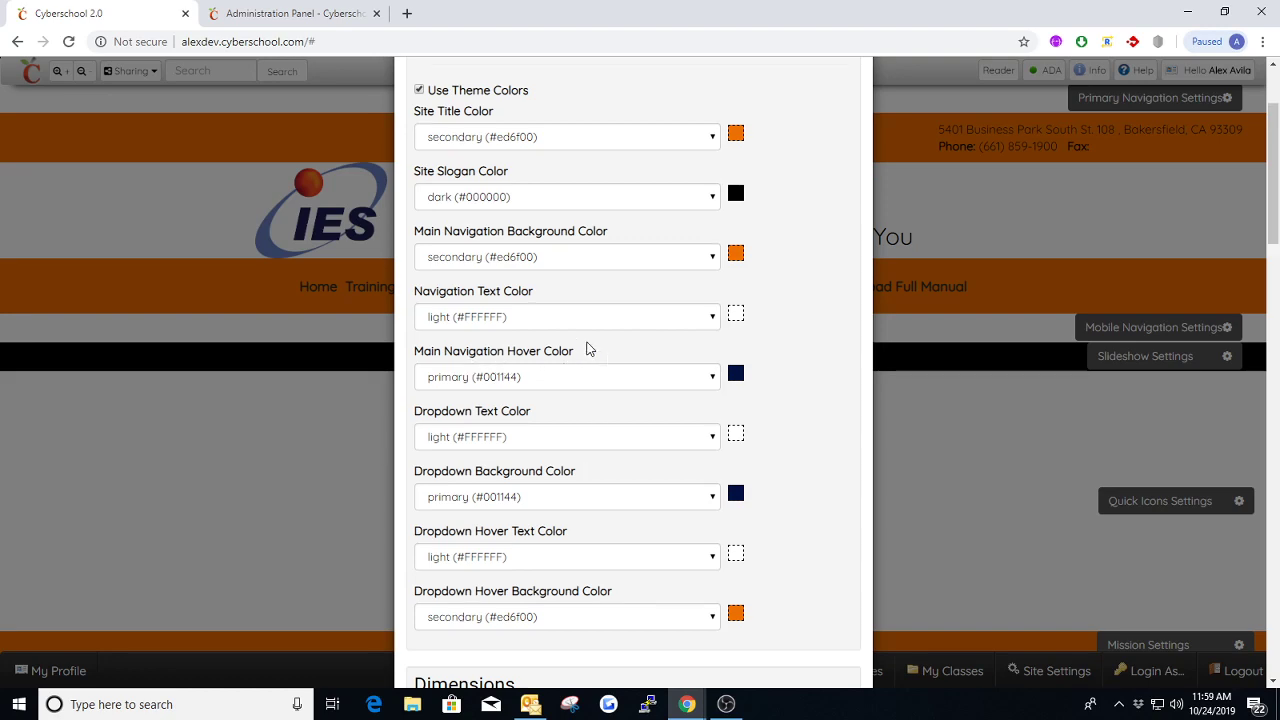
pyautogui.click(858, 101)
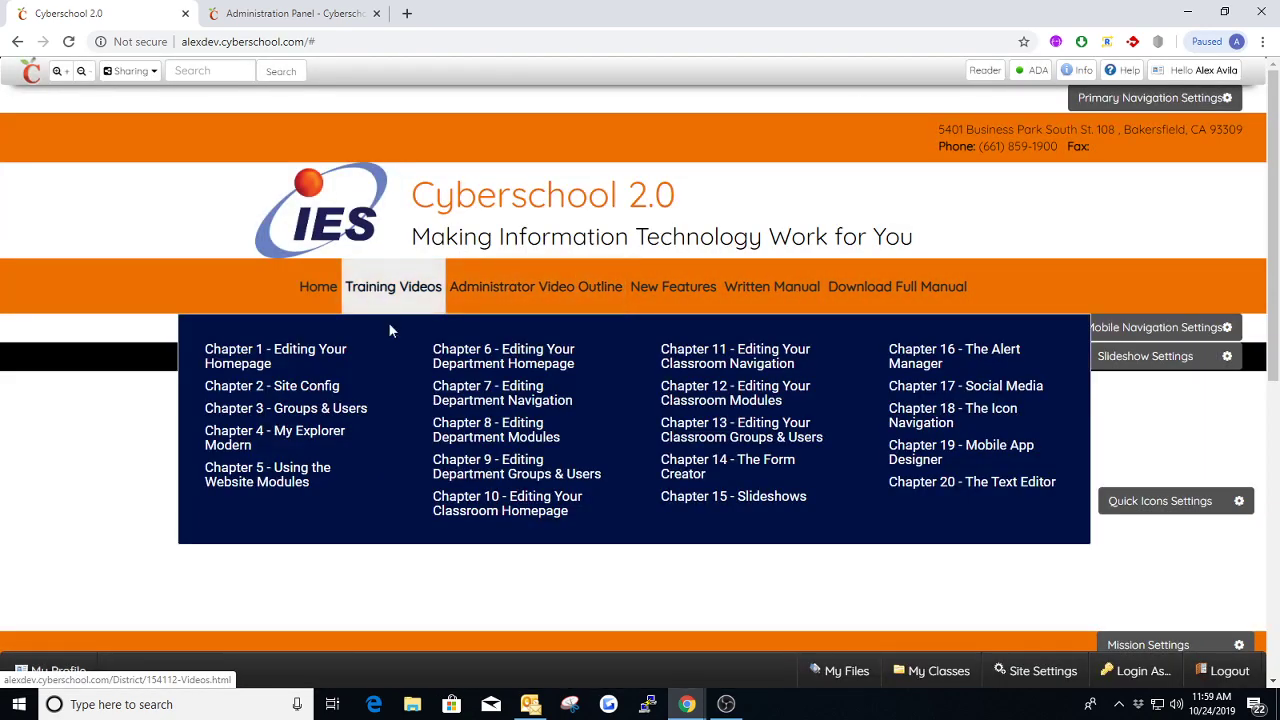
# Reopen the Primary Navigation's Styles, review the dropdown text and background colors, and compare them with the Training Videos dropdown
pyautogui.click(1155, 103)
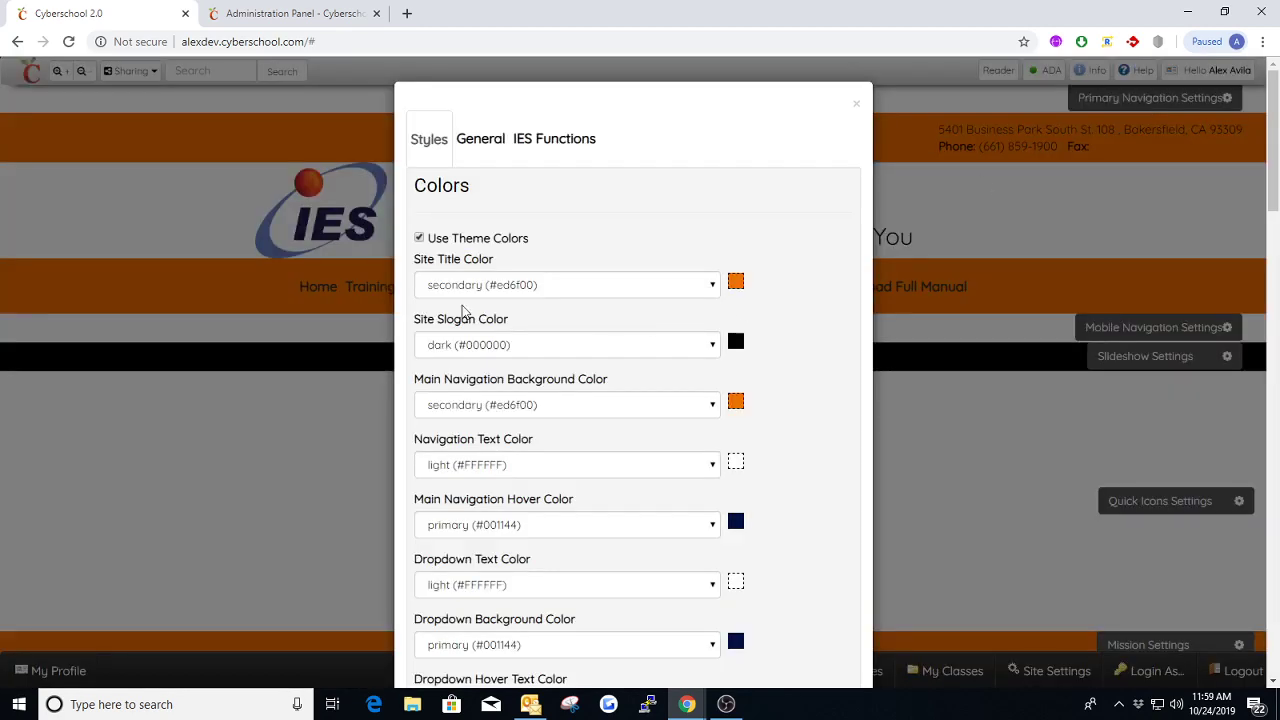
pyautogui.scroll(-2, 470, 330)
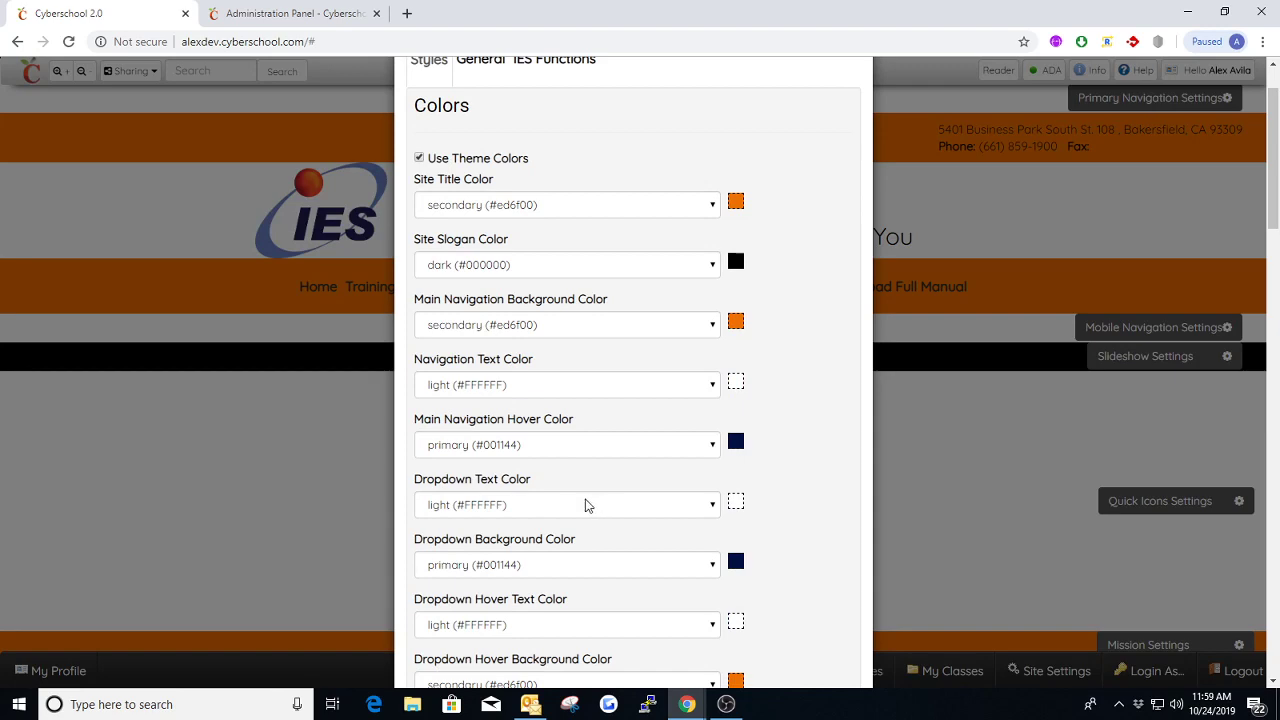
pyautogui.scroll(2, 809, 177)
pyautogui.scroll(-2, 674, 434)
pyautogui.scroll(1, 841, 80)
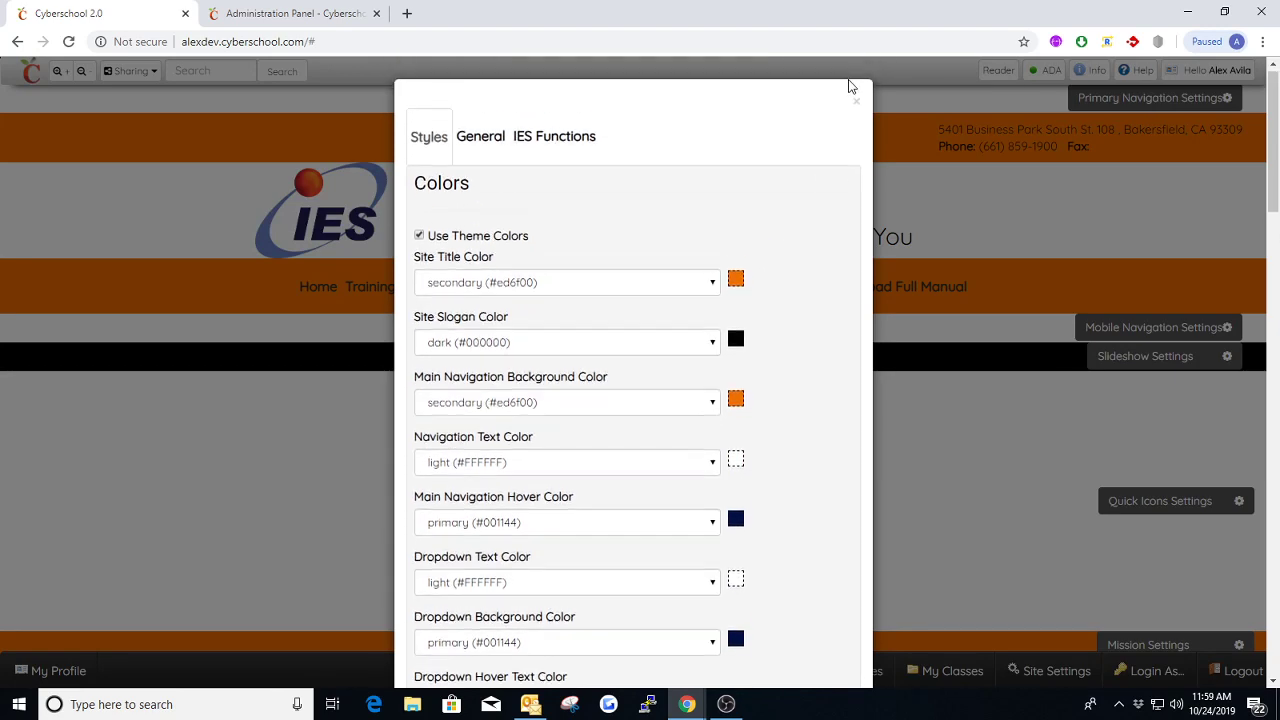
pyautogui.click(857, 108)
pyautogui.moveTo(446, 293)
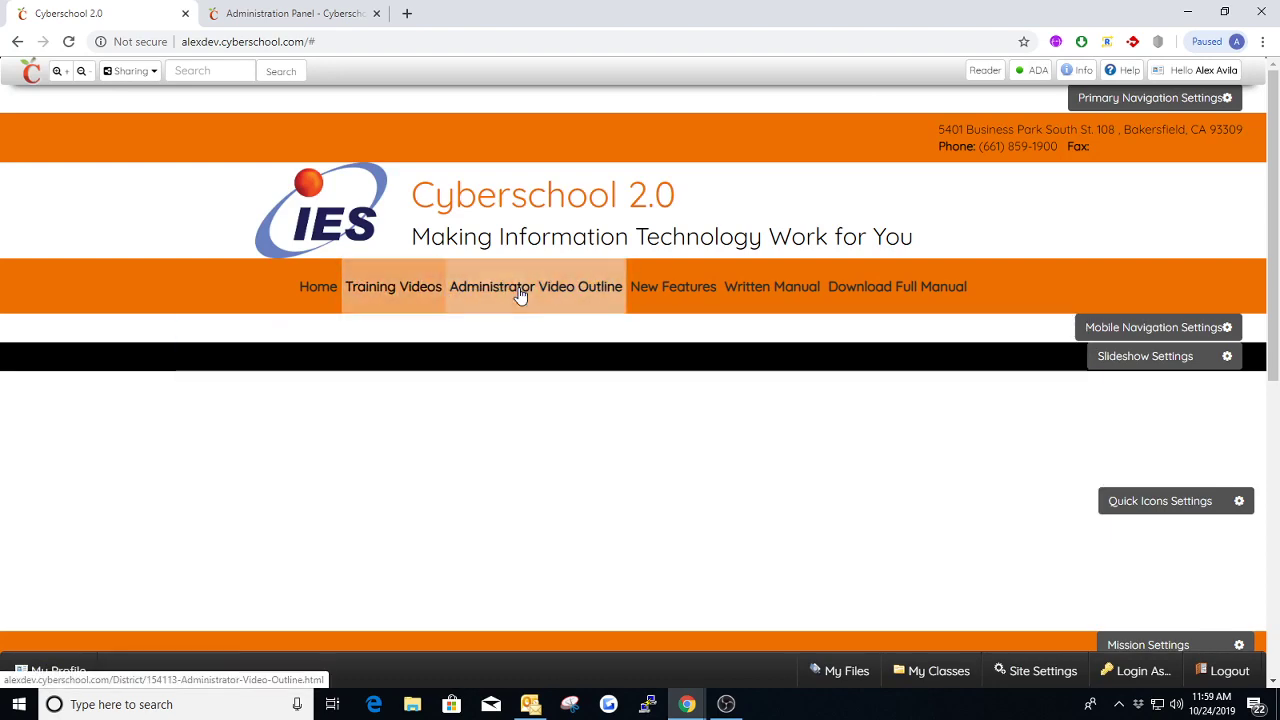
pyautogui.moveTo(377, 282)
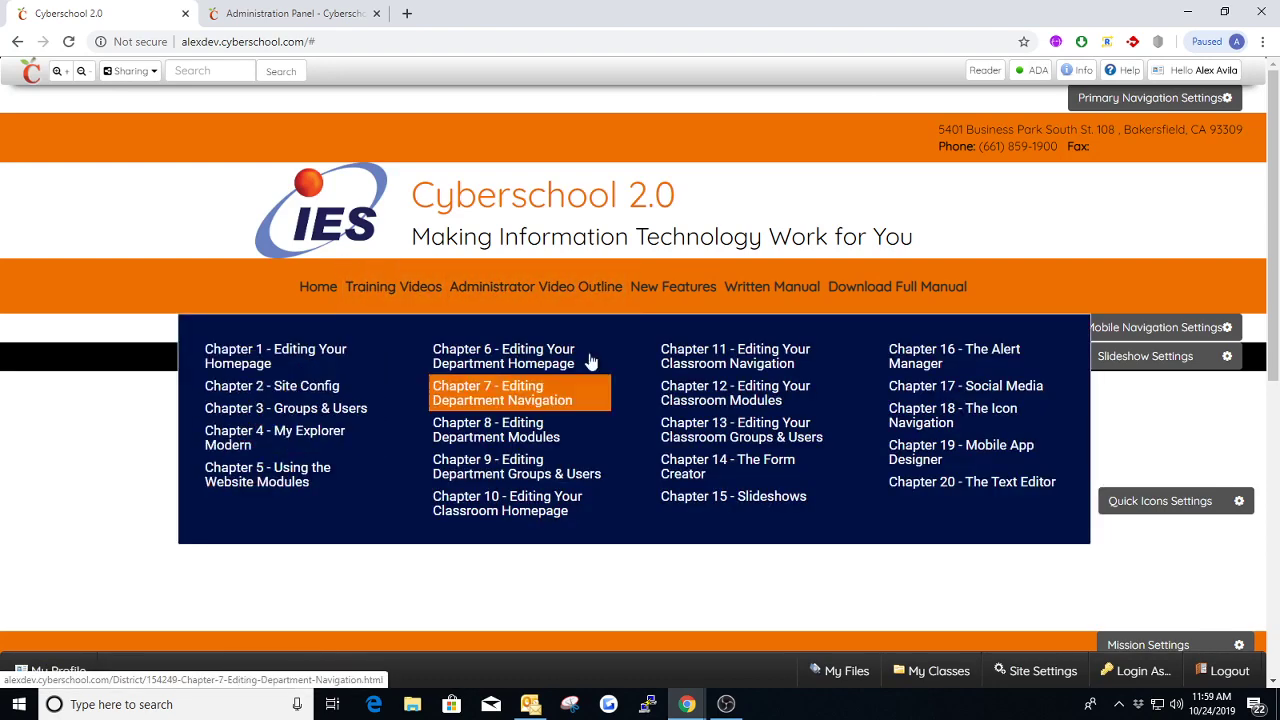
# Reopen the Primary Navigation settings and change the layout to Default in the General settings
pyautogui.click(1130, 100)
pyautogui.scroll(-1, 640, 426)
pyautogui.scroll(-2, 636, 410)
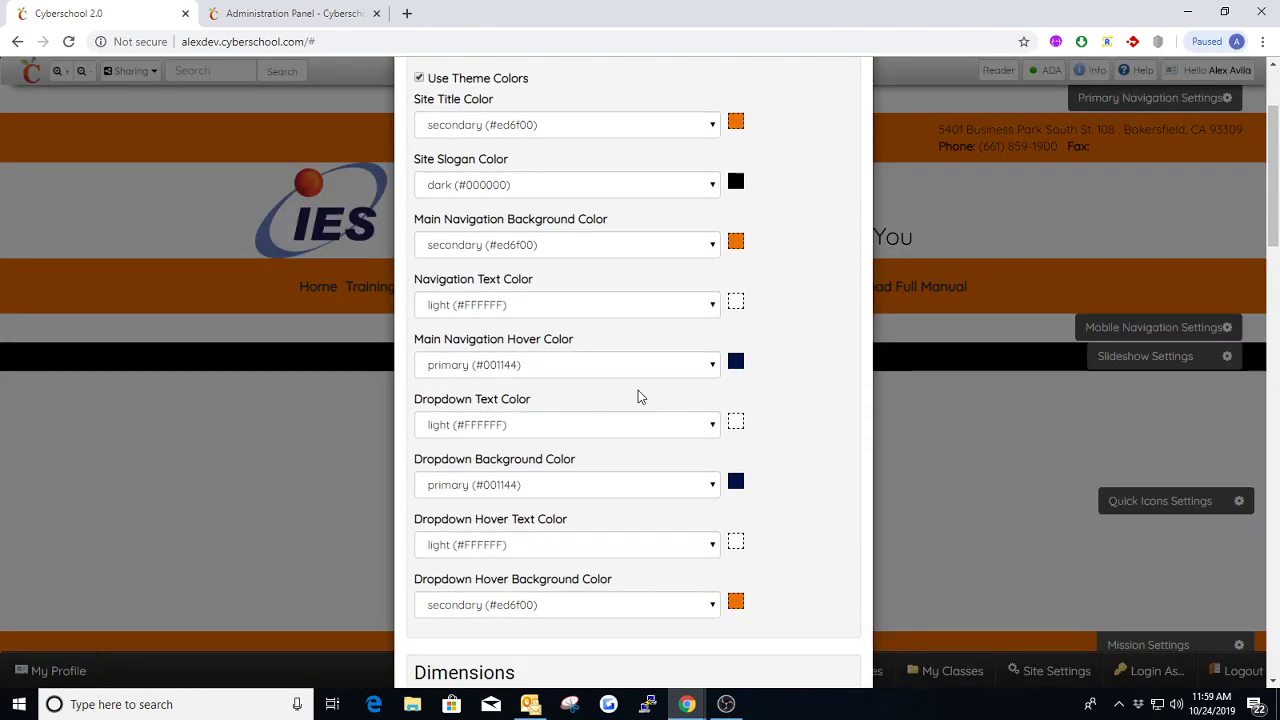
pyautogui.scroll(2, 674, 349)
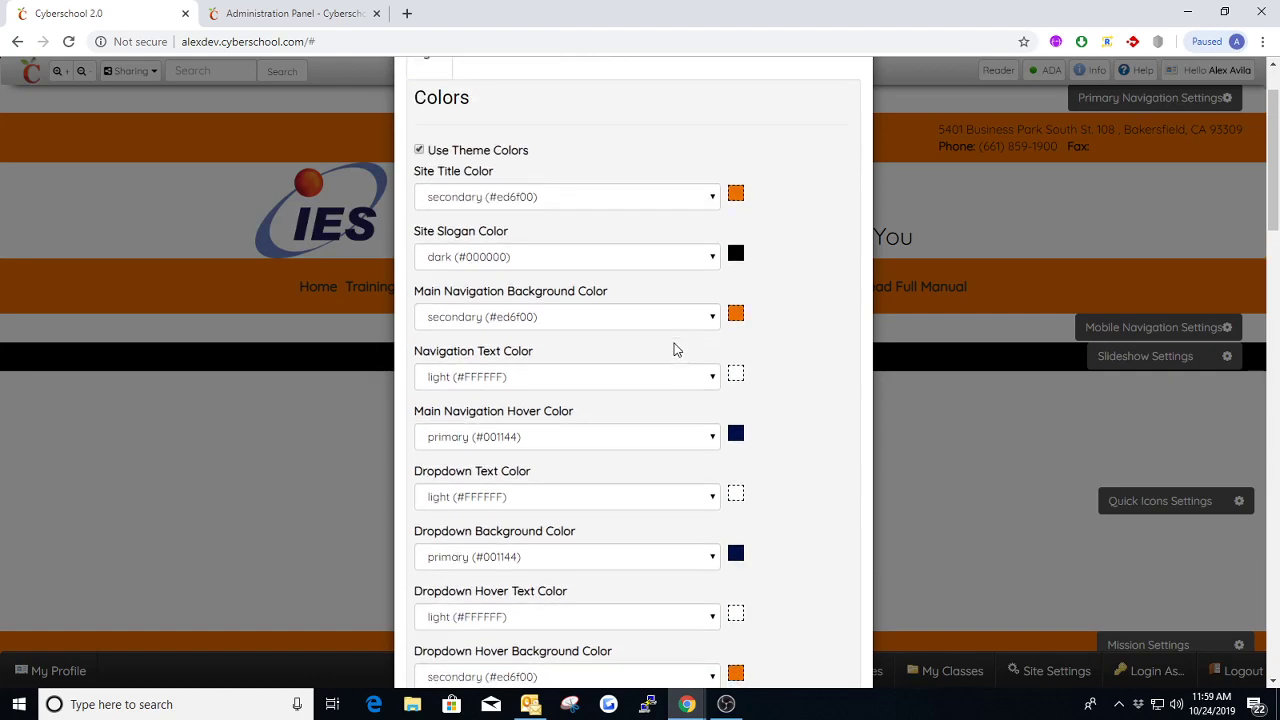
pyautogui.scroll(-2, 674, 349)
pyautogui.scroll(3, 674, 349)
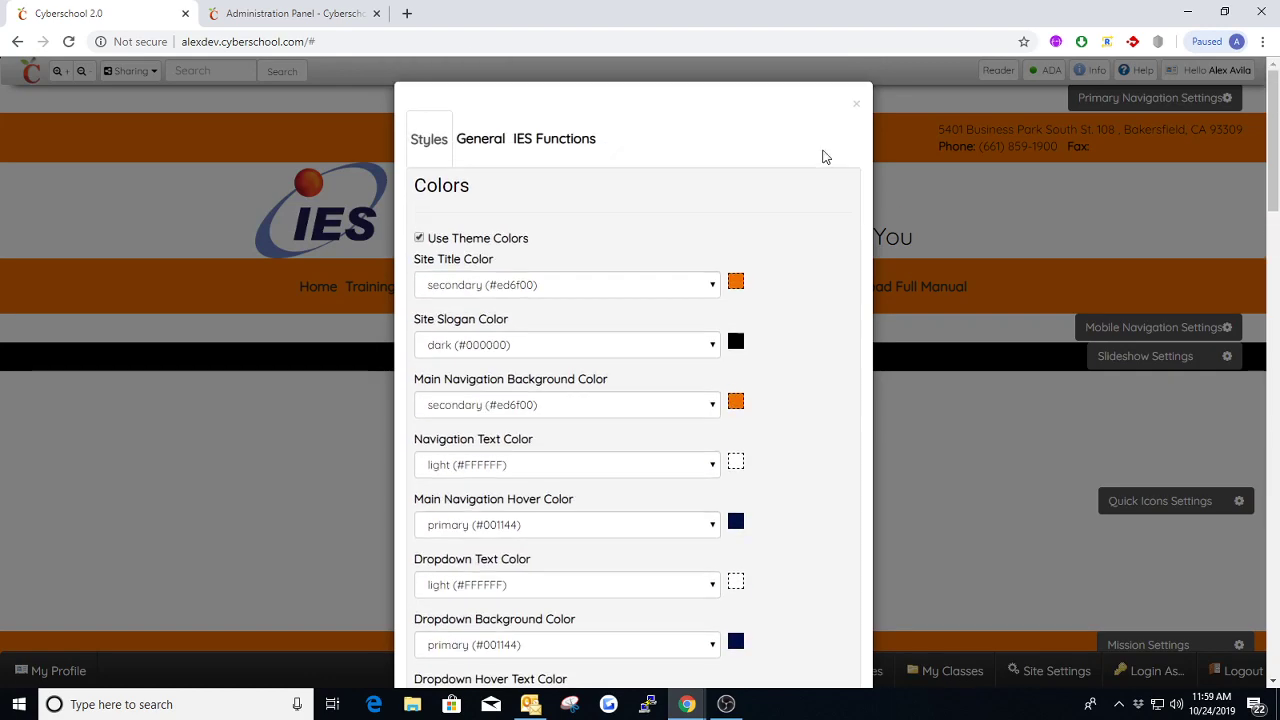
pyautogui.click(478, 139)
pyautogui.click(473, 353)
pyautogui.click(446, 366)
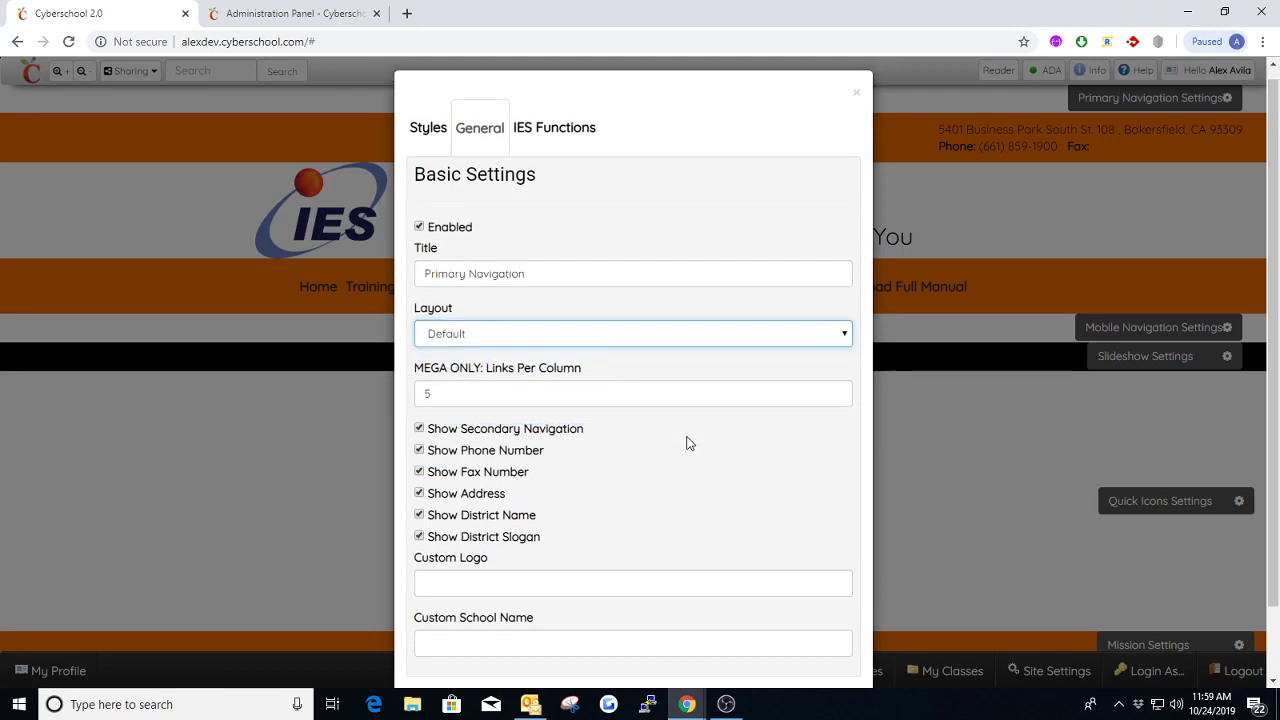
# Set the Primary Navigation's Navigation Text Color to dark (#000000) and save the settings
pyautogui.scroll(-1, 686, 443)
pyautogui.scroll(1, 571, 337)
pyautogui.click(430, 140)
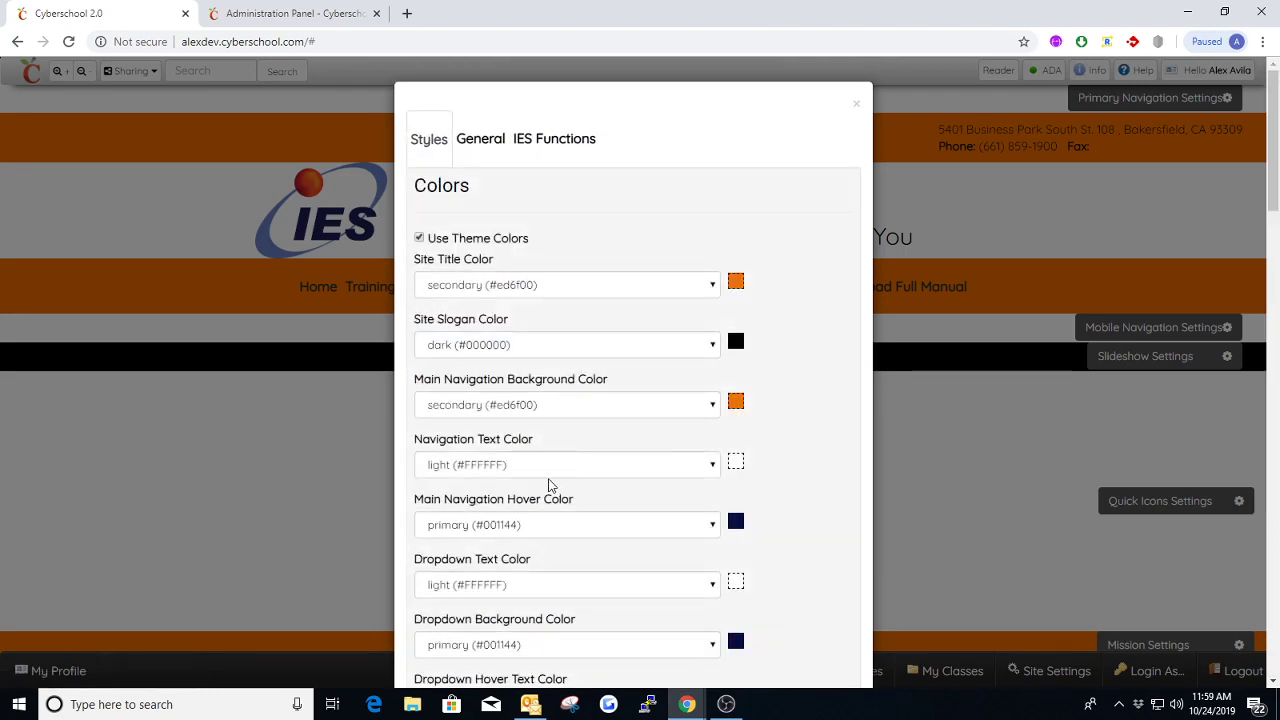
pyautogui.click(548, 480)
pyautogui.click(505, 514)
pyautogui.scroll(-3, 543, 523)
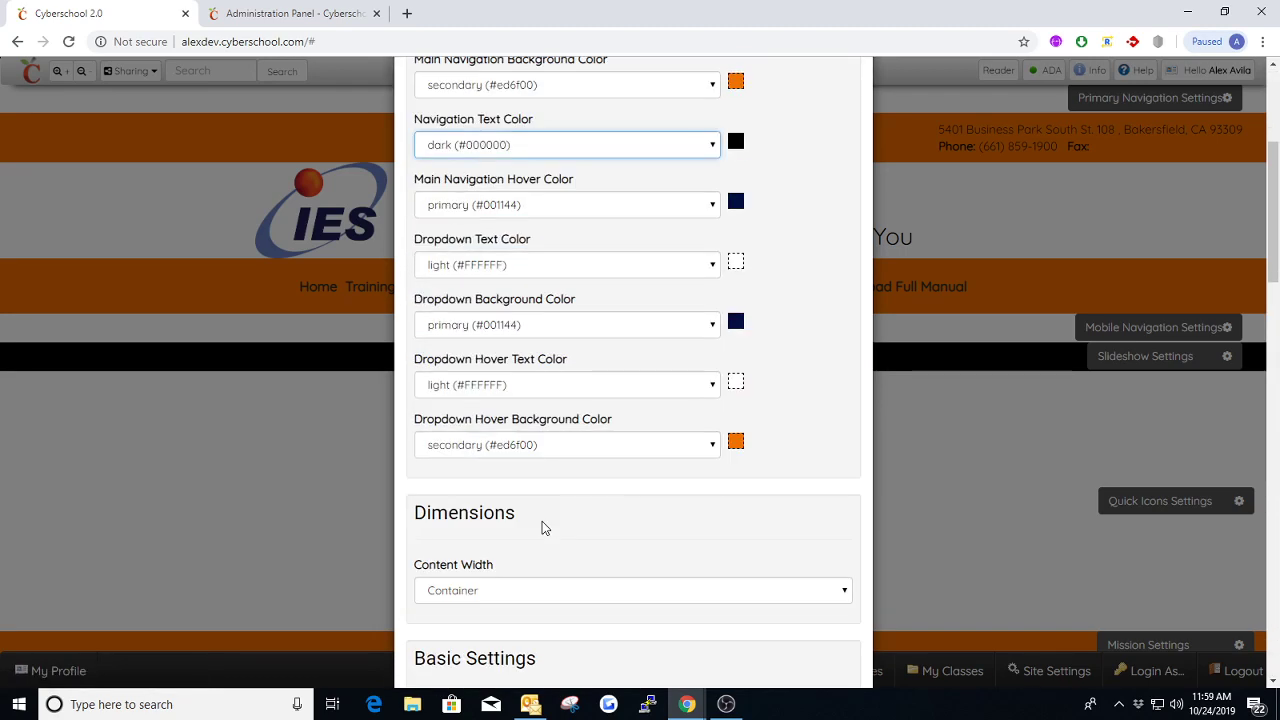
pyautogui.scroll(3, 563, 445)
pyautogui.click(475, 138)
pyautogui.scroll(-1, 591, 400)
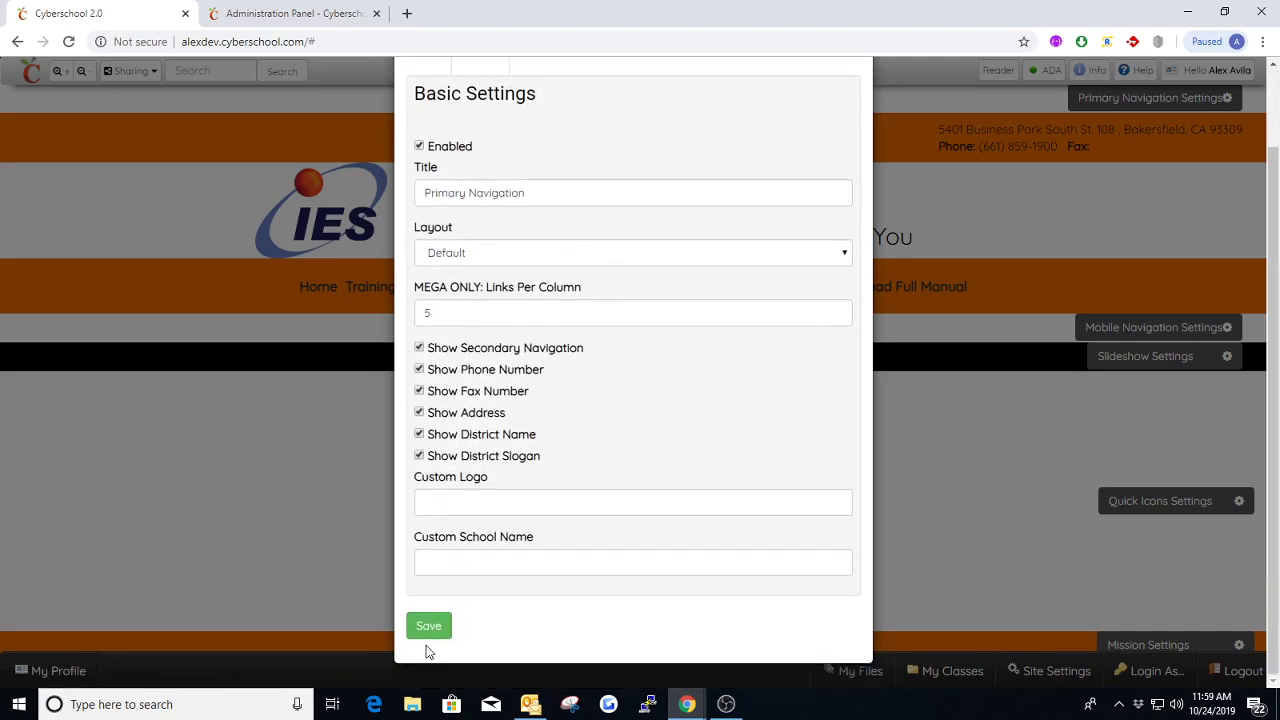
pyautogui.click(428, 626)
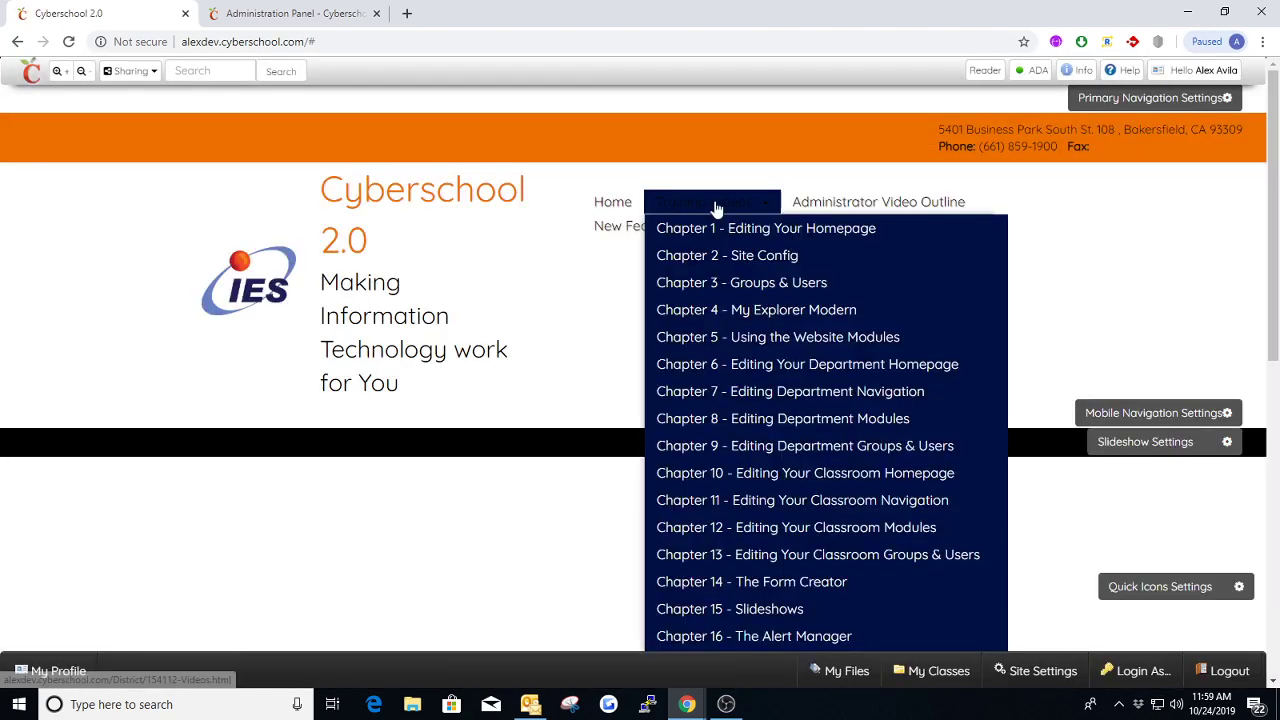
# Review the Primary Navigation's Styles colors and compare the Navigation Text Color with the homepage menu in the Default layout
pyautogui.click(1123, 98)
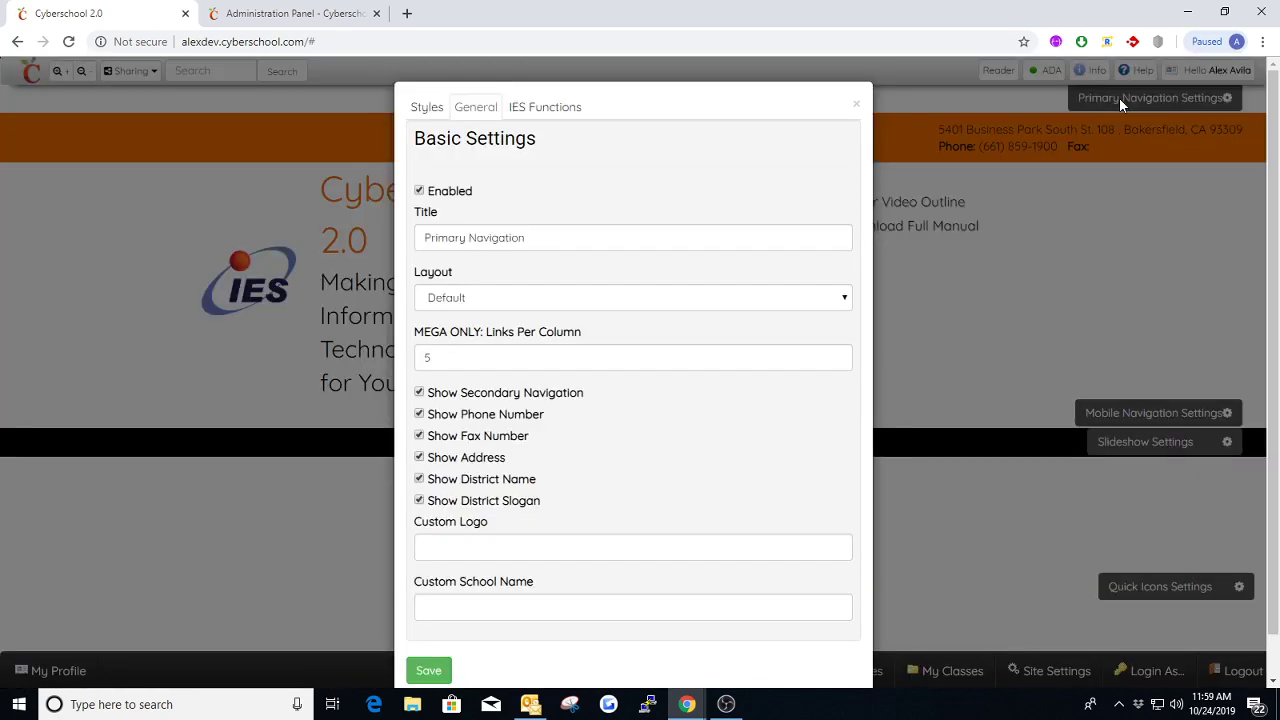
pyautogui.click(427, 110)
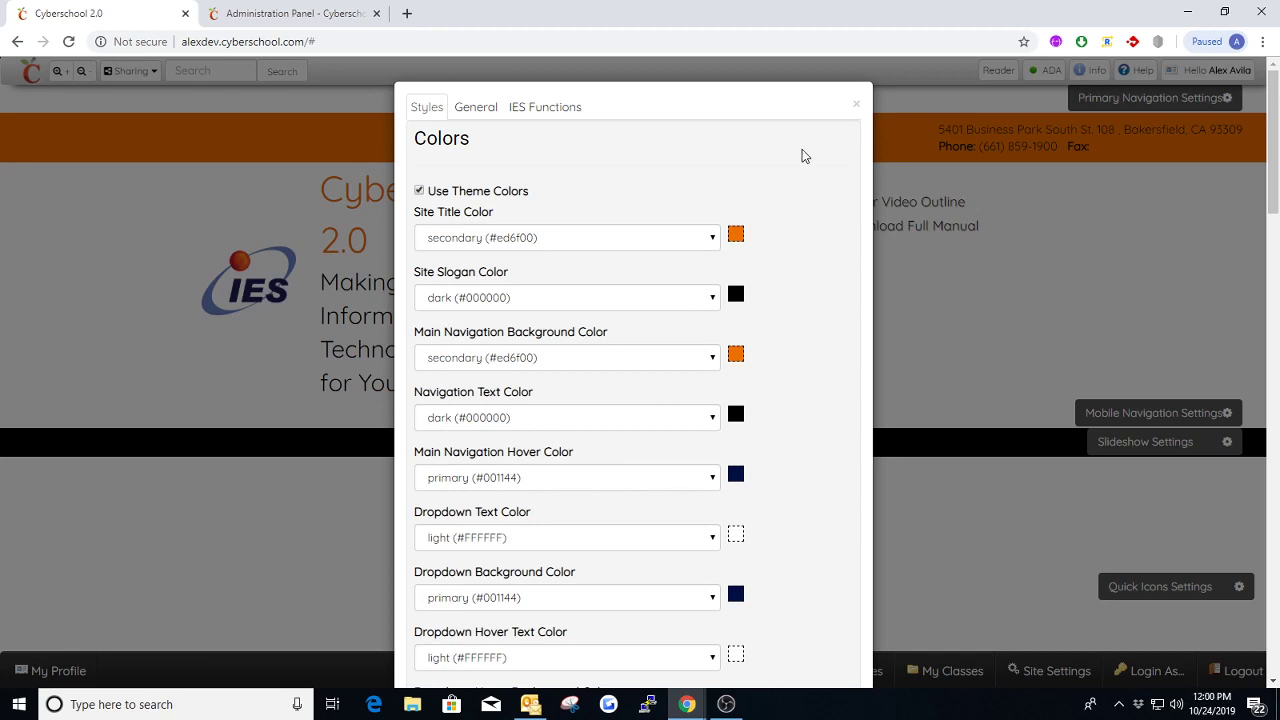
pyautogui.click(856, 104)
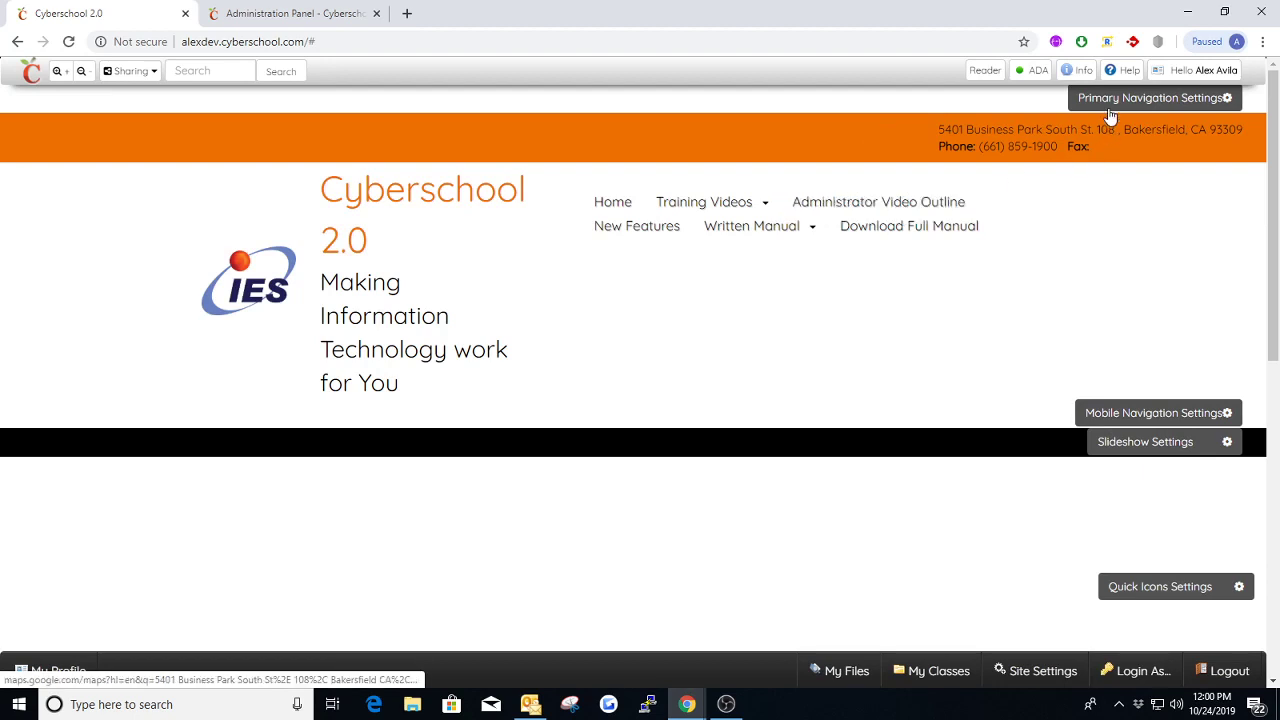
pyautogui.click(1150, 97)
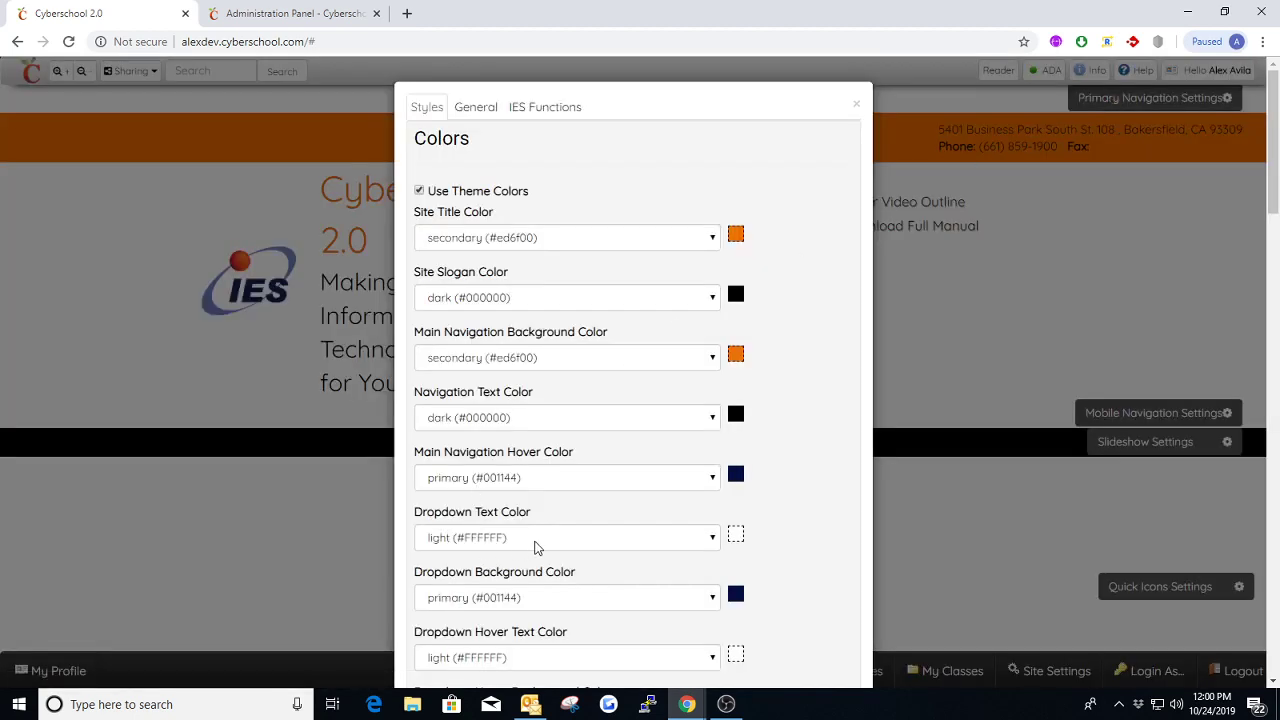
pyautogui.click(855, 105)
pyautogui.moveTo(722, 204)
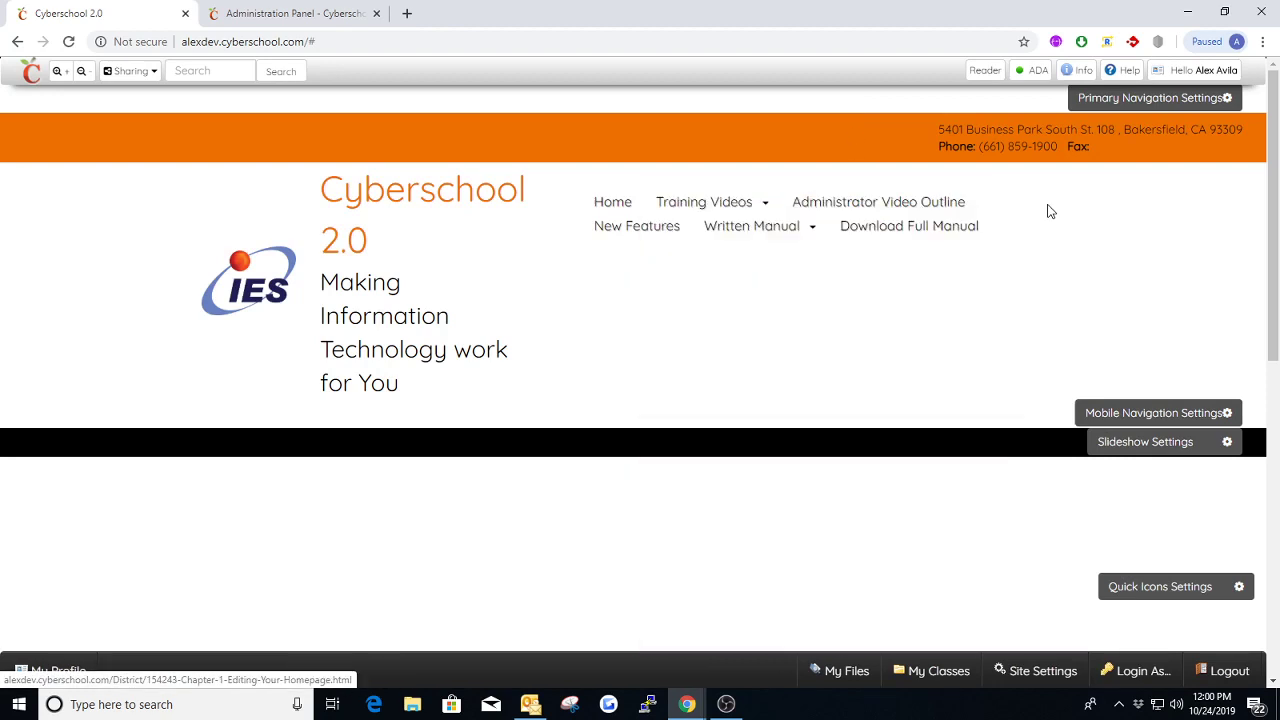
# Review the Main Navigation Hover Color and the dropdown colors, and check them on the Training Videos menu
pyautogui.click(1142, 97)
pyautogui.scroll(-3, 588, 443)
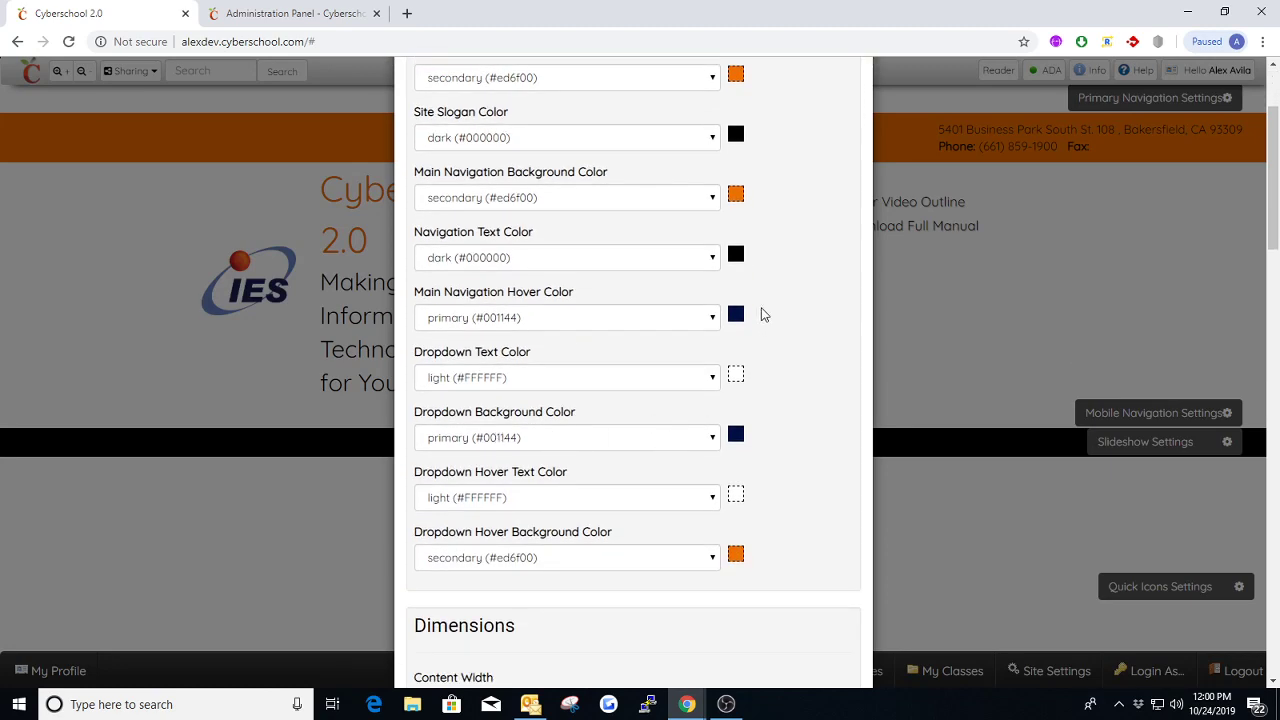
pyautogui.scroll(3, 806, 166)
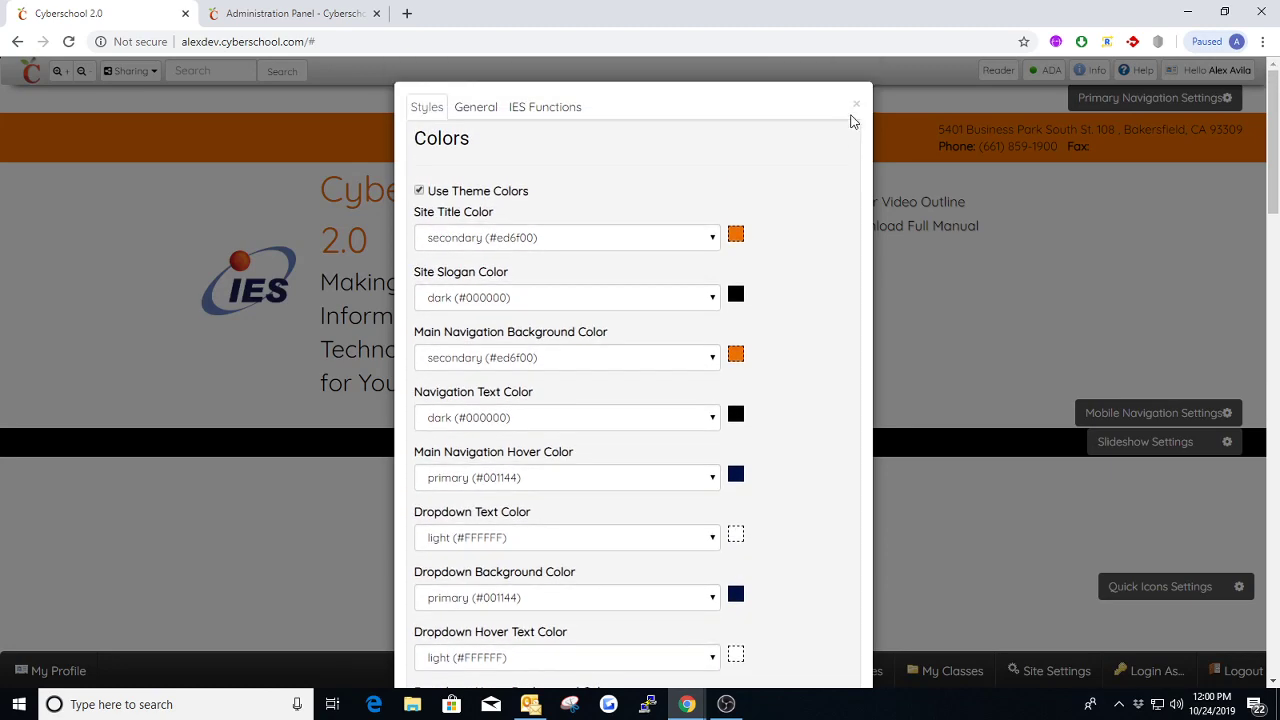
pyautogui.click(856, 104)
pyautogui.moveTo(749, 209)
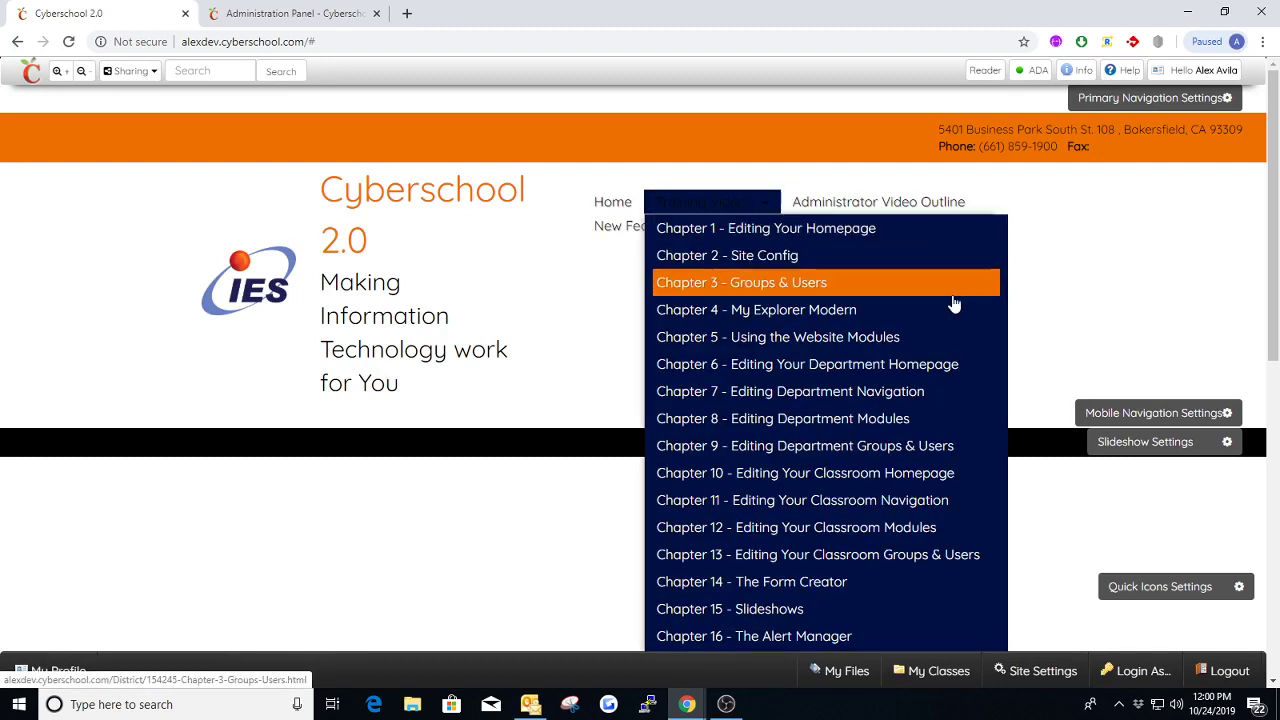
# Examine the Dropdown Hover Text and Background Colors and compare them with a highlighted entry in the Training Videos dropdown
pyautogui.click(1112, 98)
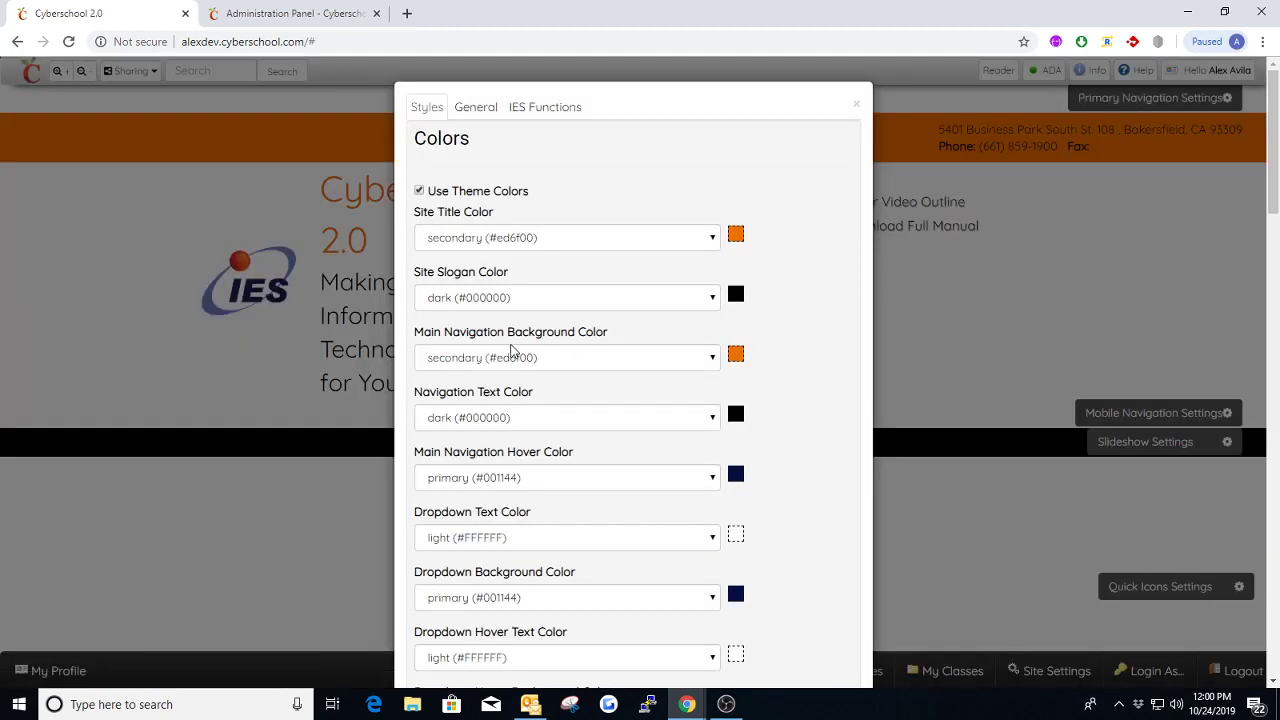
pyautogui.scroll(-2, 512, 350)
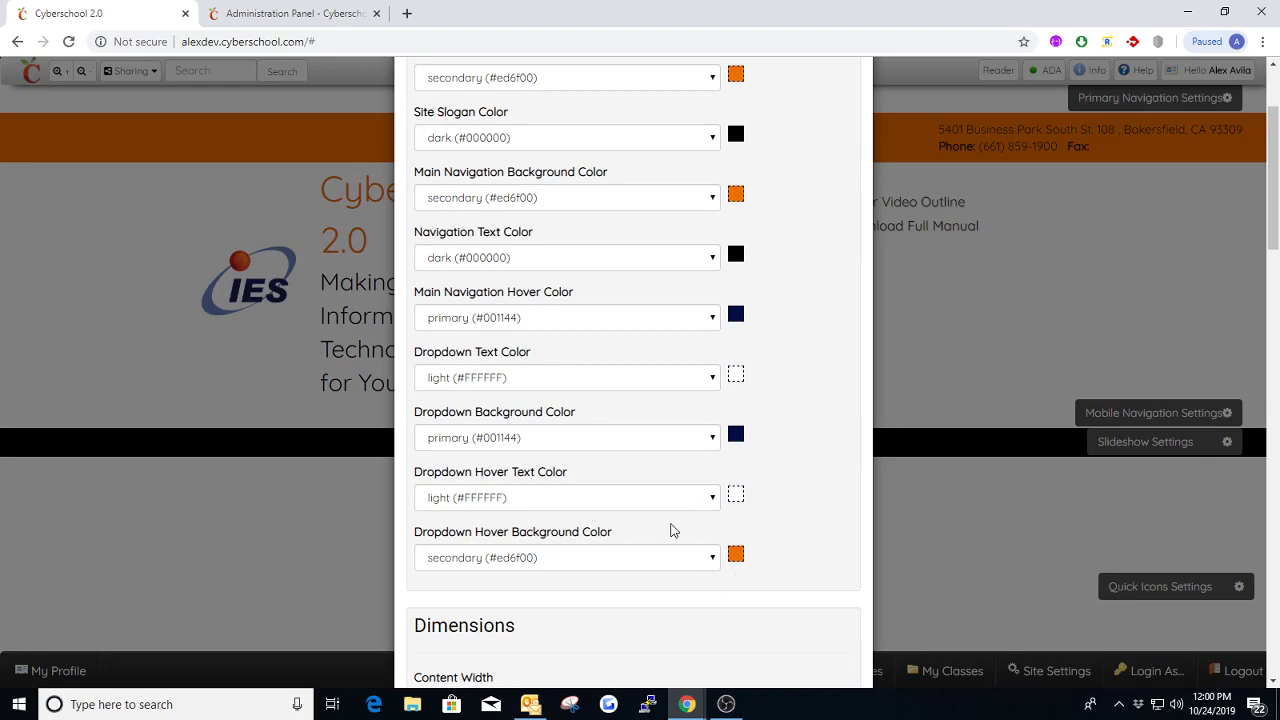
pyautogui.scroll(3, 620, 510)
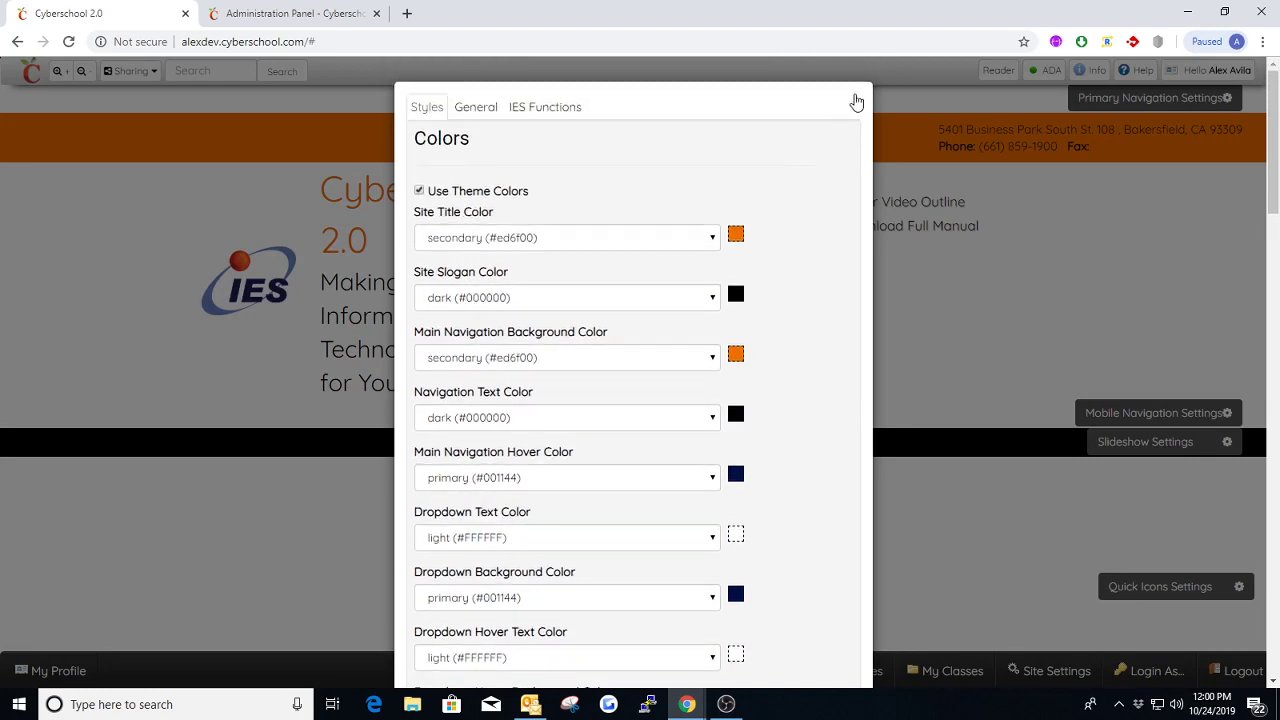
pyautogui.click(856, 103)
pyautogui.click(705, 208)
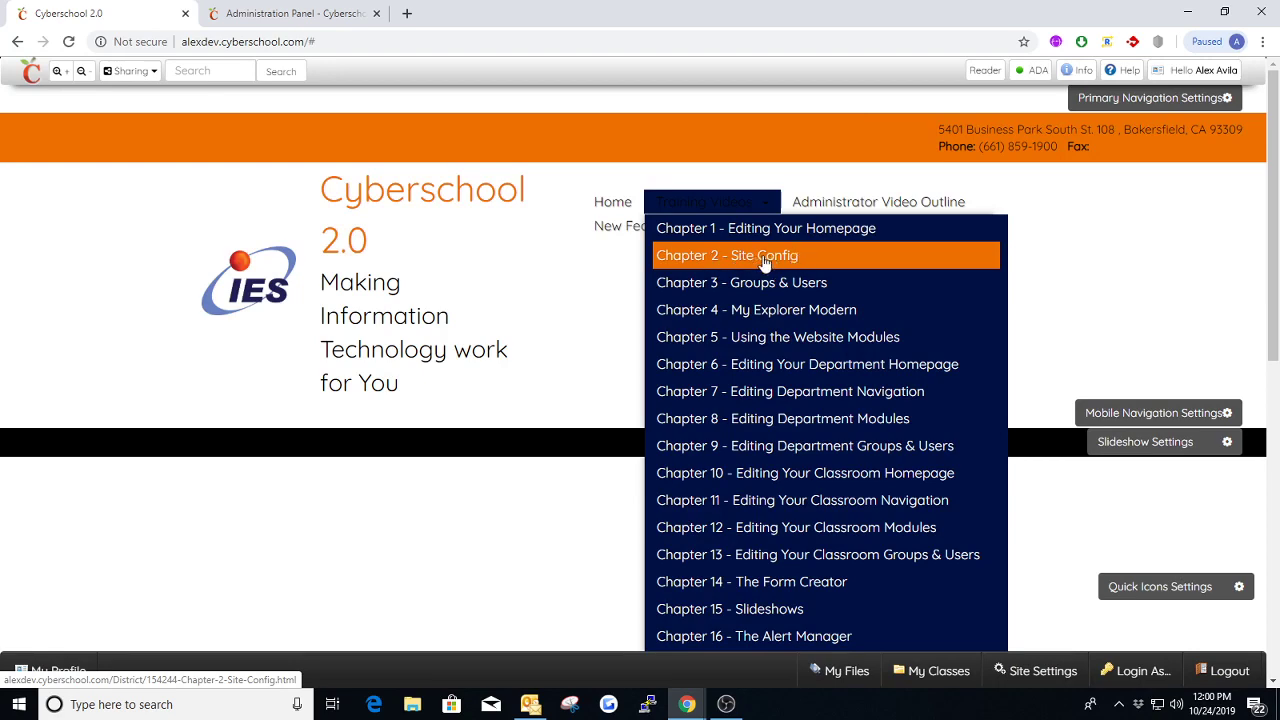
# Set the Primary Navigation's layout to Mega in the General settings and save
pyautogui.click(1100, 105)
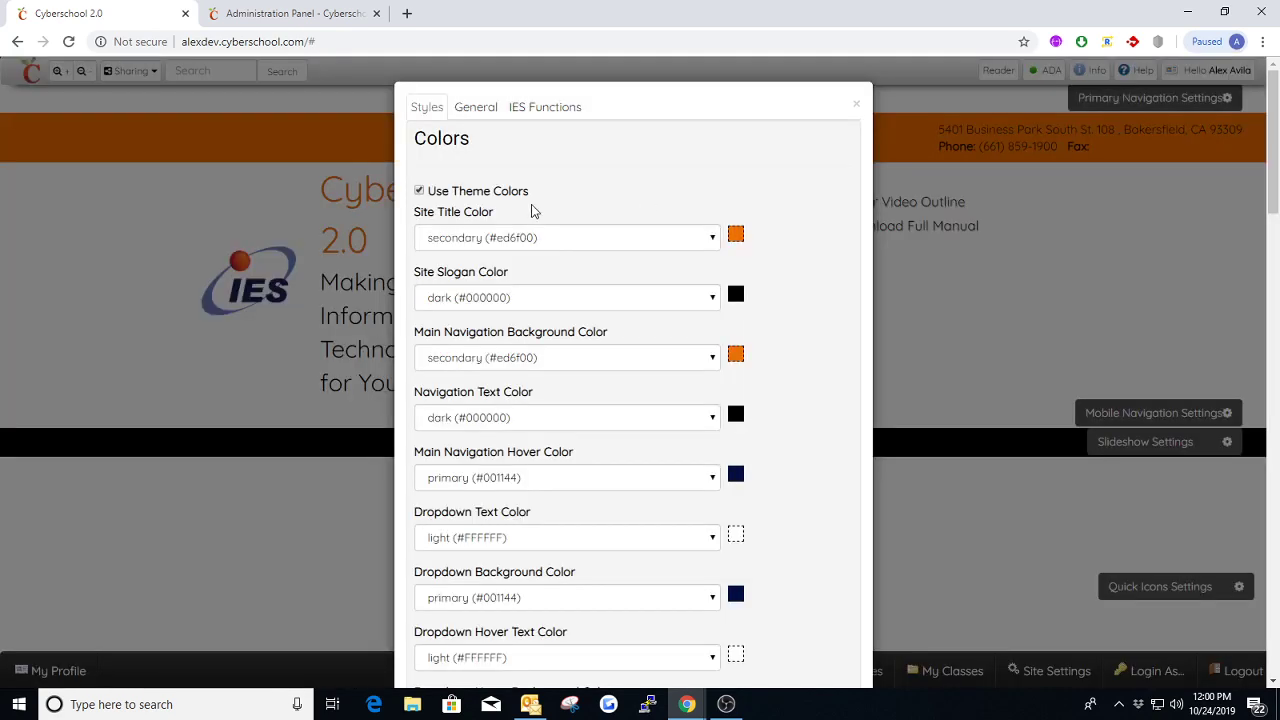
pyautogui.click(468, 107)
pyautogui.click(490, 301)
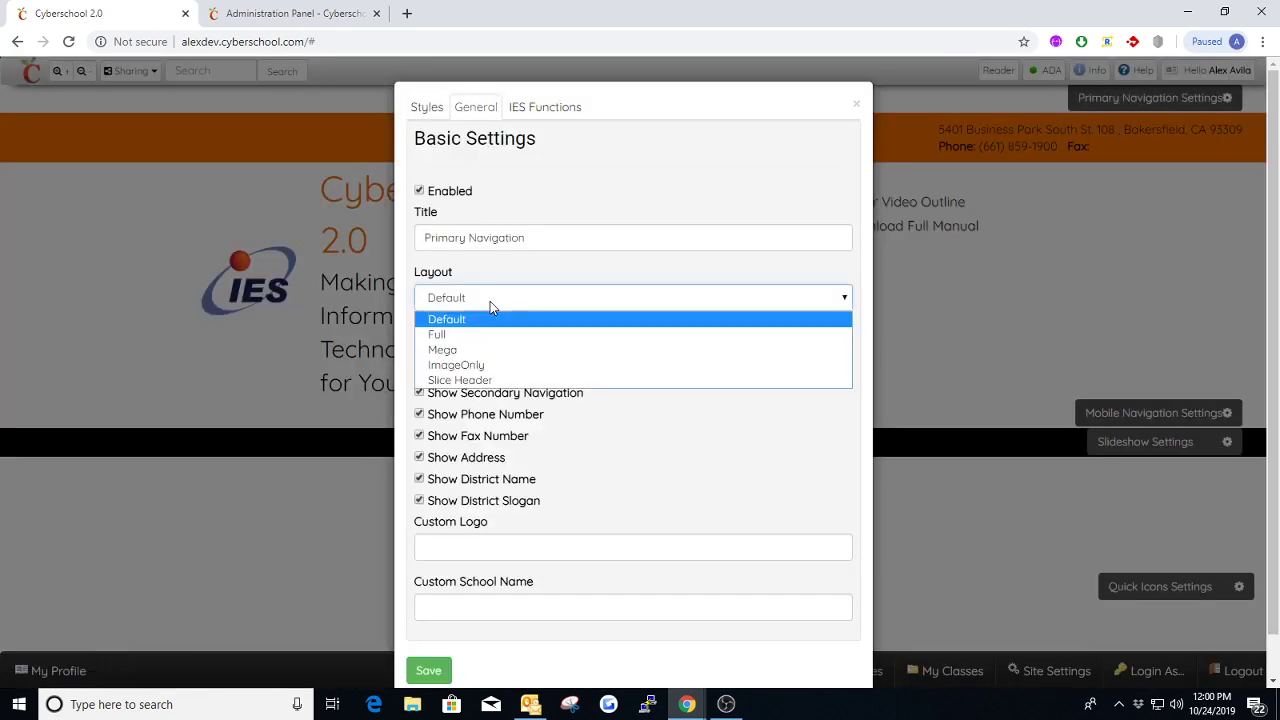
pyautogui.click(450, 349)
pyautogui.click(428, 670)
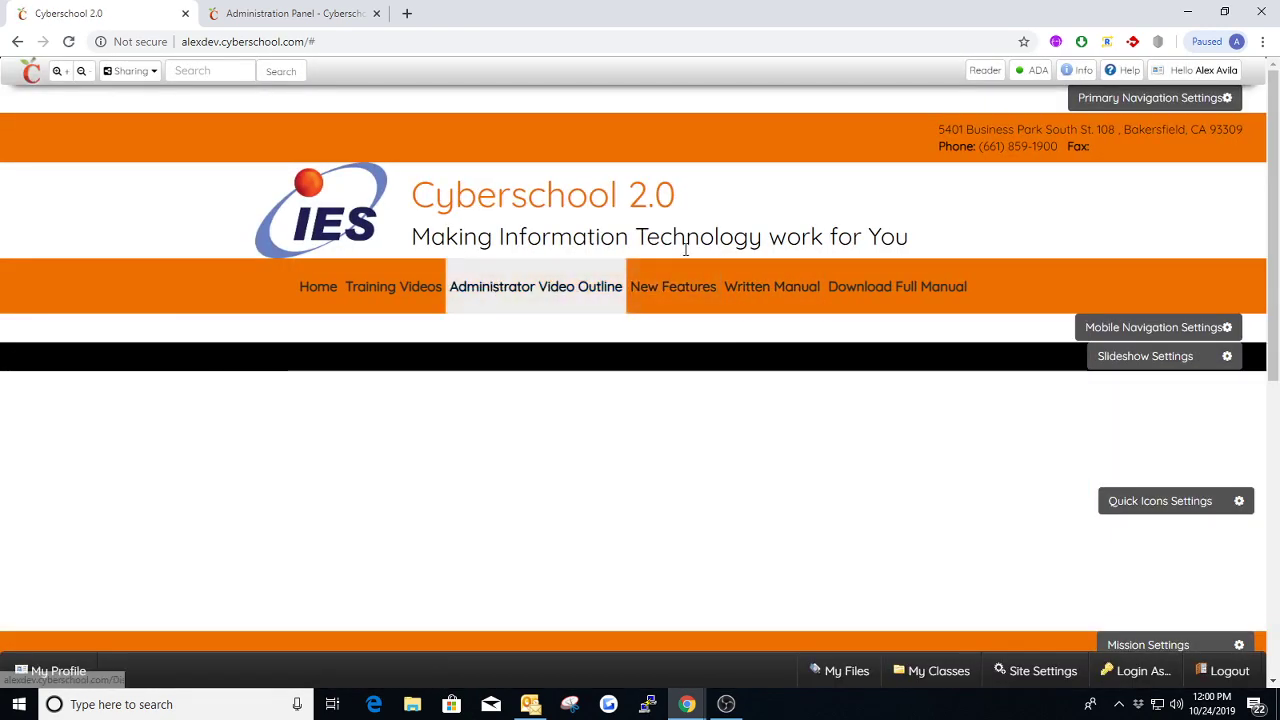
# Review the Dimensions and Basic Settings in the Primary Navigation's Styles, checking the Content Width options and keeping Container
pyautogui.click(1172, 98)
pyautogui.click(428, 139)
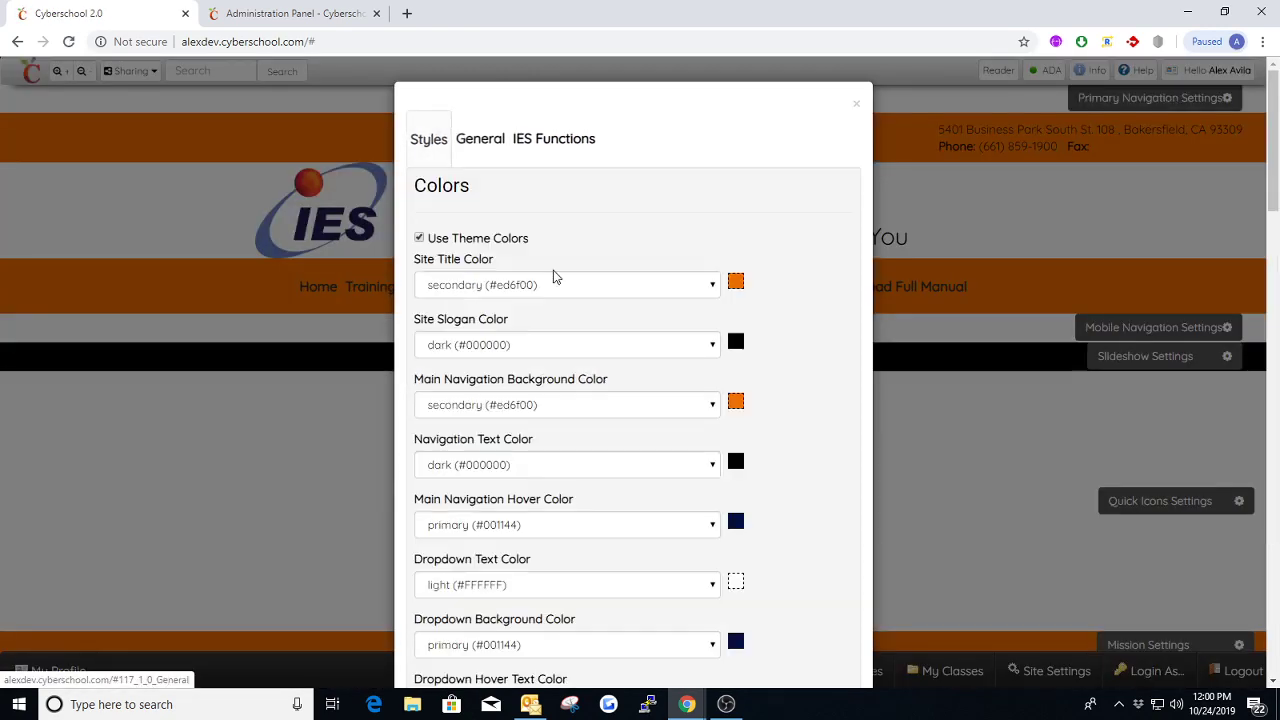
pyautogui.scroll(-4, 531, 363)
pyautogui.scroll(-1, 535, 364)
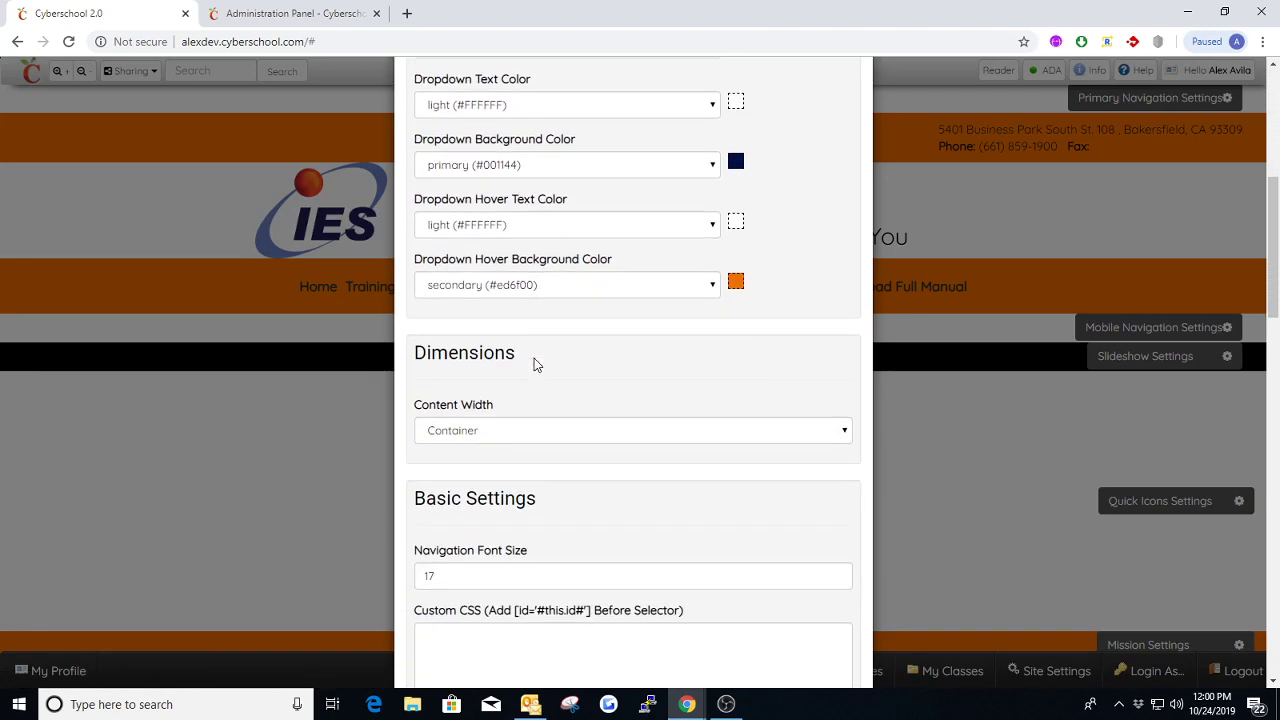
pyautogui.moveTo(520, 363); pyautogui.dragTo(426, 356)
pyautogui.click(568, 366)
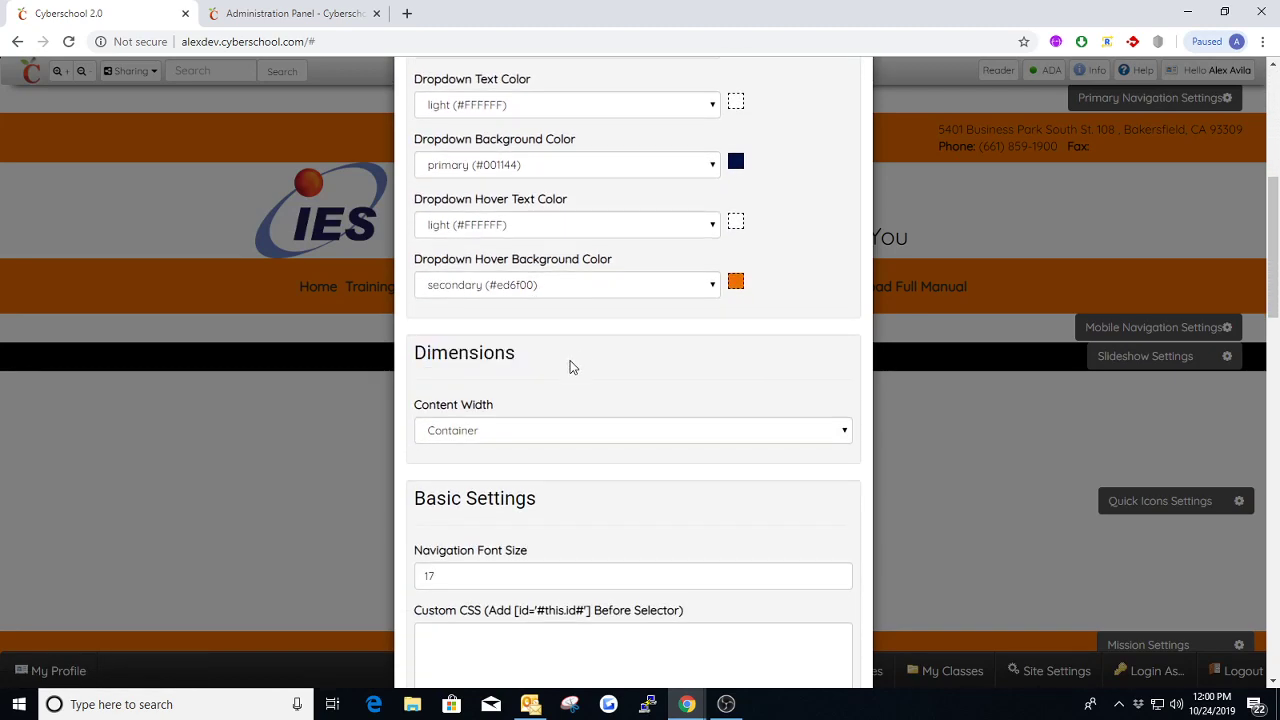
pyautogui.click(461, 431)
pyautogui.click(483, 453)
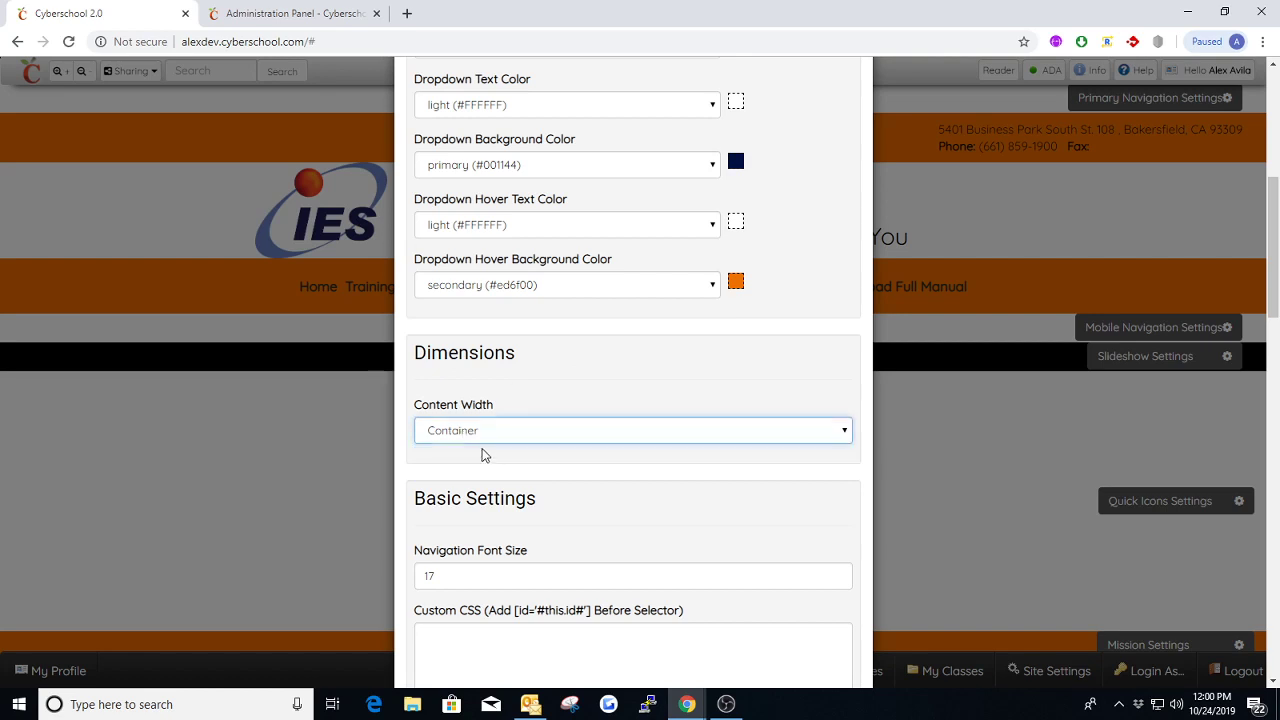
pyautogui.scroll(-1, 487, 415)
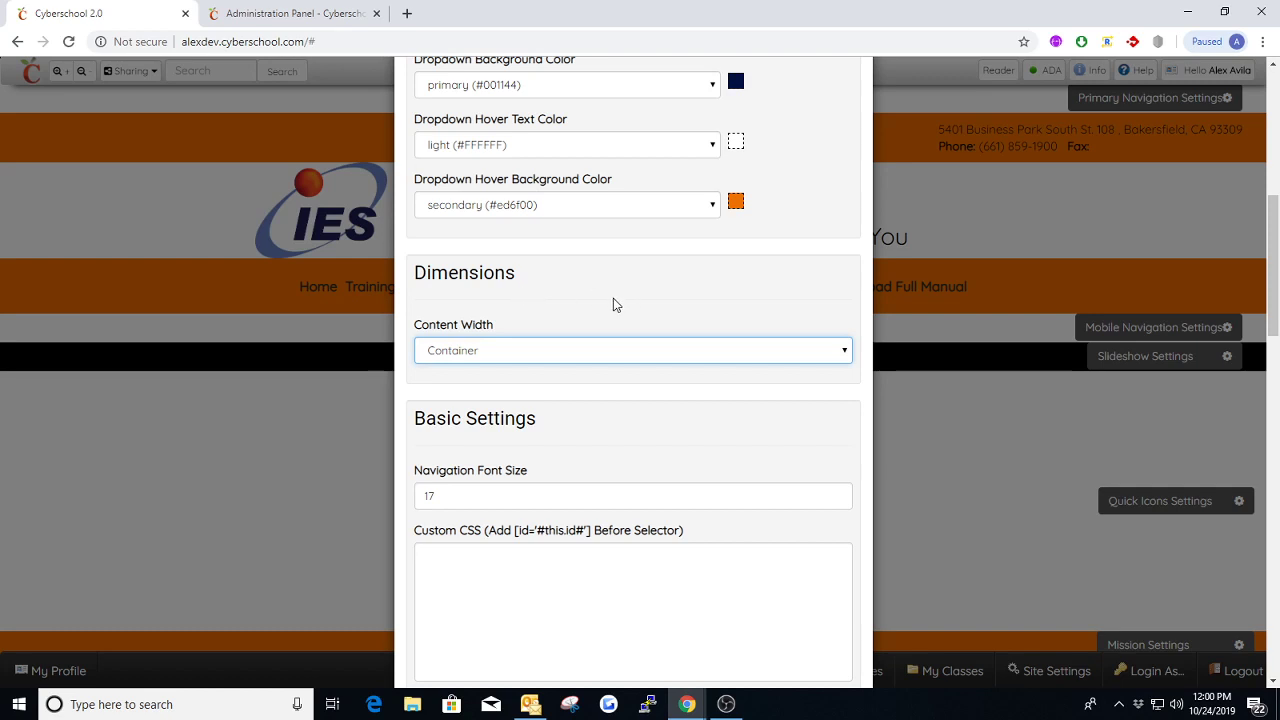
# Review the Navigation Font Size under Basic Settings and check the menu text on the homepage's Training Videos menu
pyautogui.scroll(-3, 600, 300)
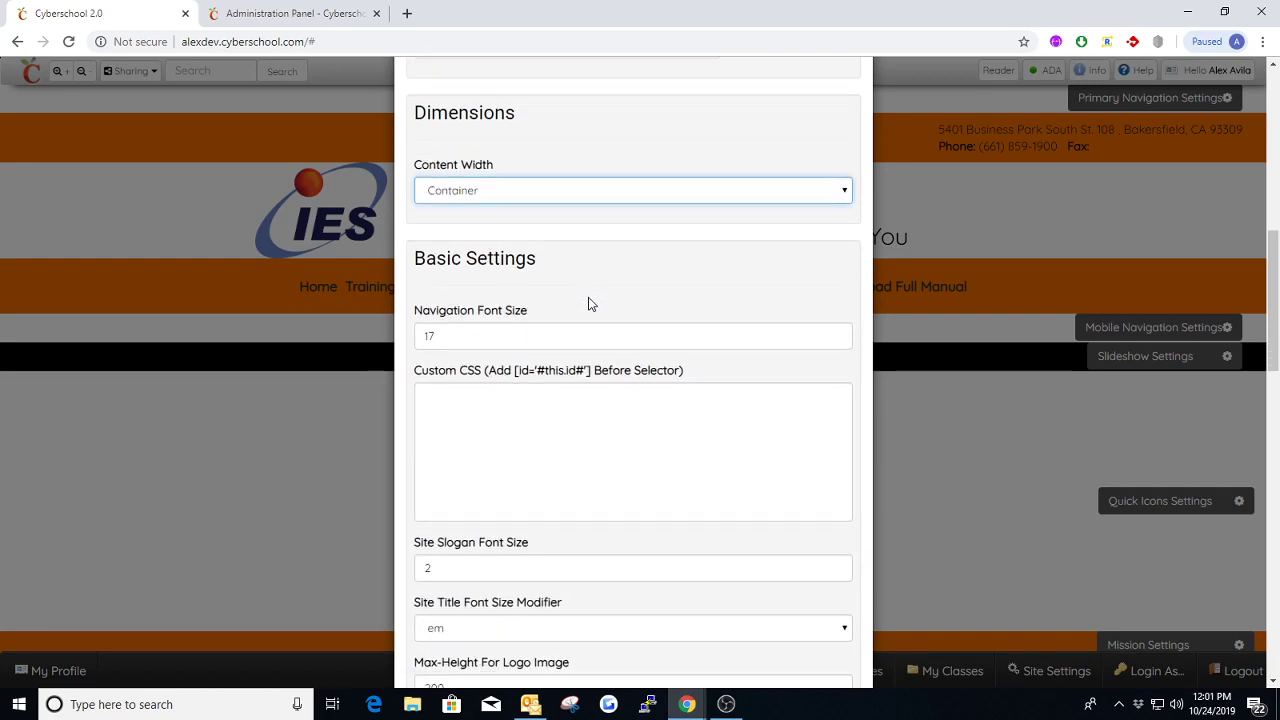
pyautogui.scroll(-1, 590, 280)
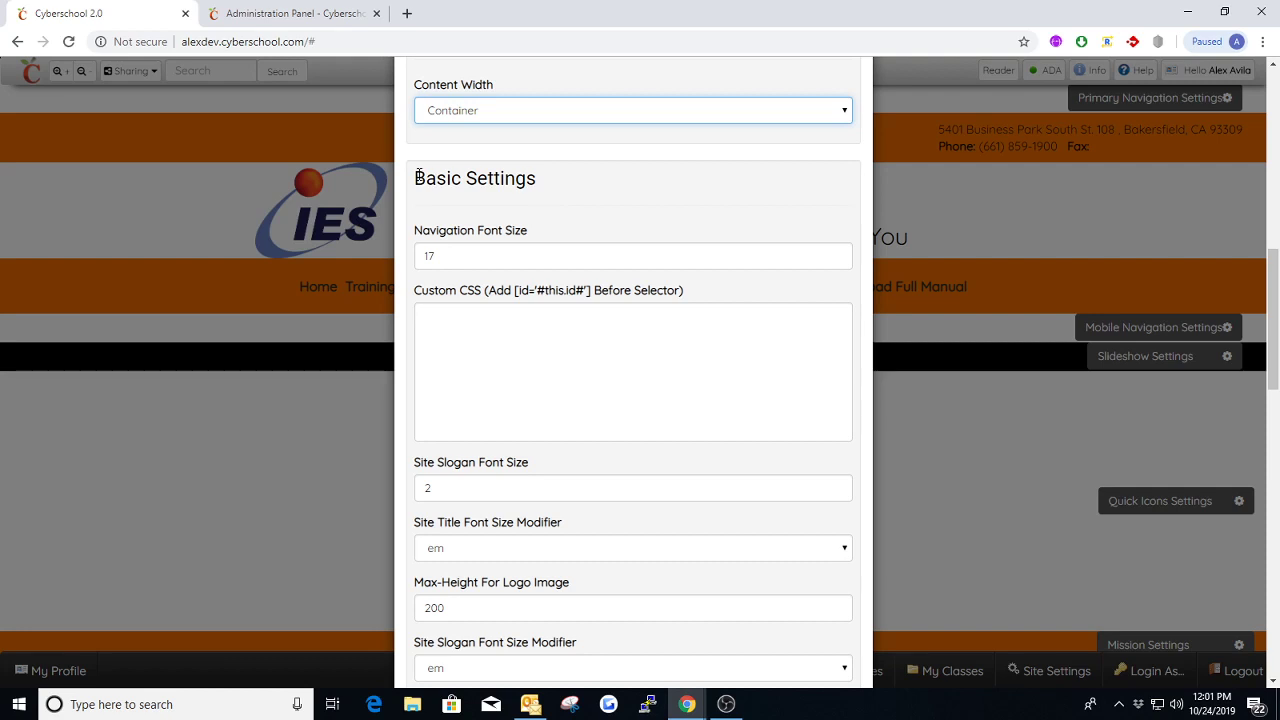
pyautogui.moveTo(419, 177); pyautogui.dragTo(576, 175)
pyautogui.click(583, 183)
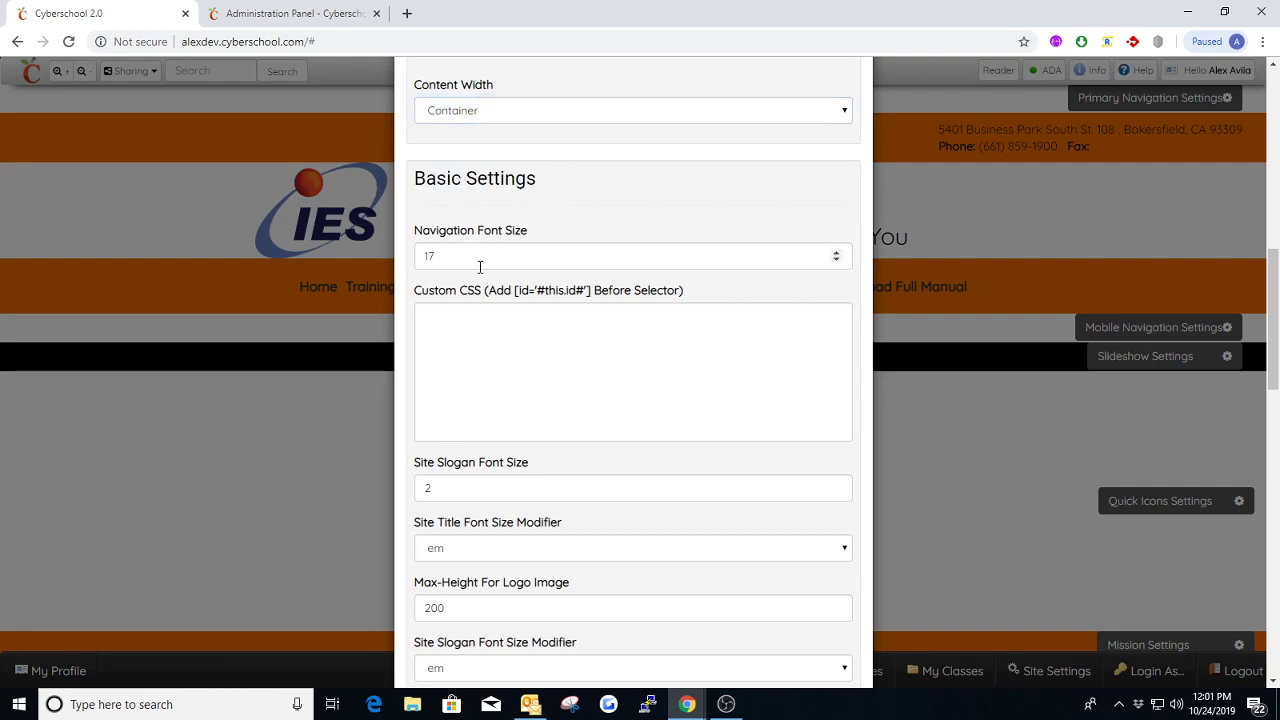
pyautogui.scroll(6, 757, 234)
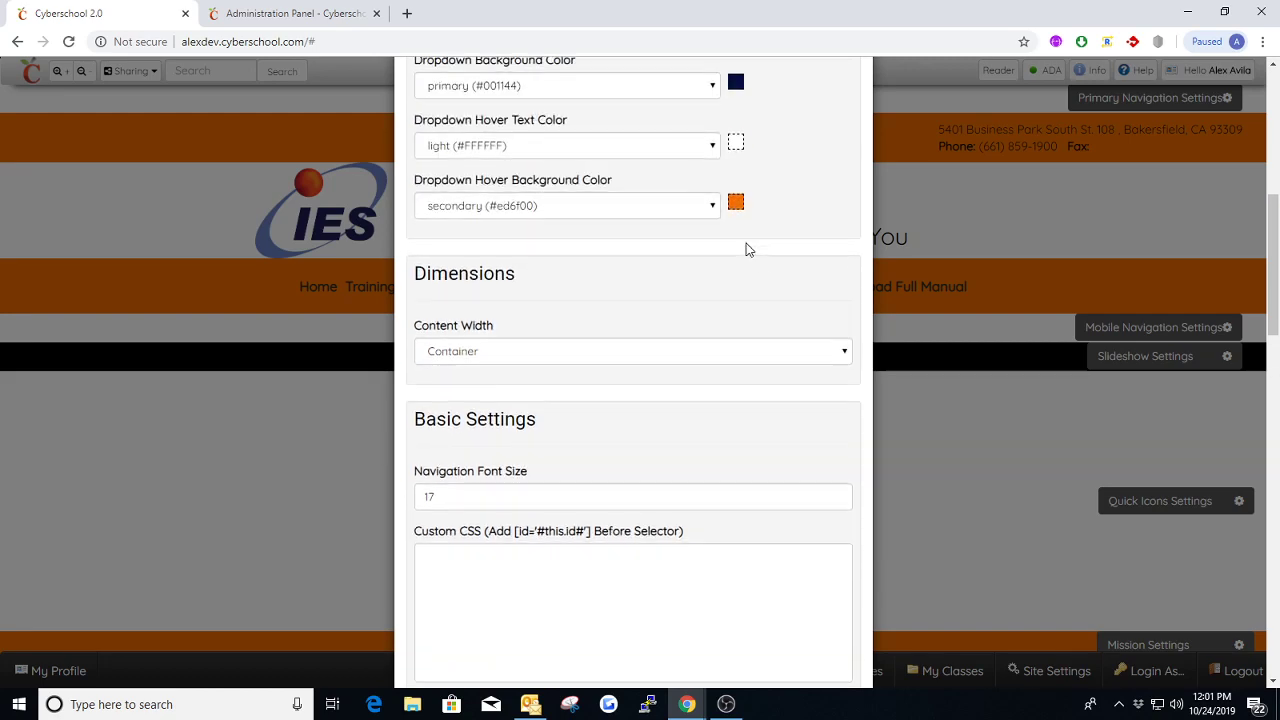
pyautogui.scroll(4, 837, 177)
pyautogui.click(854, 110)
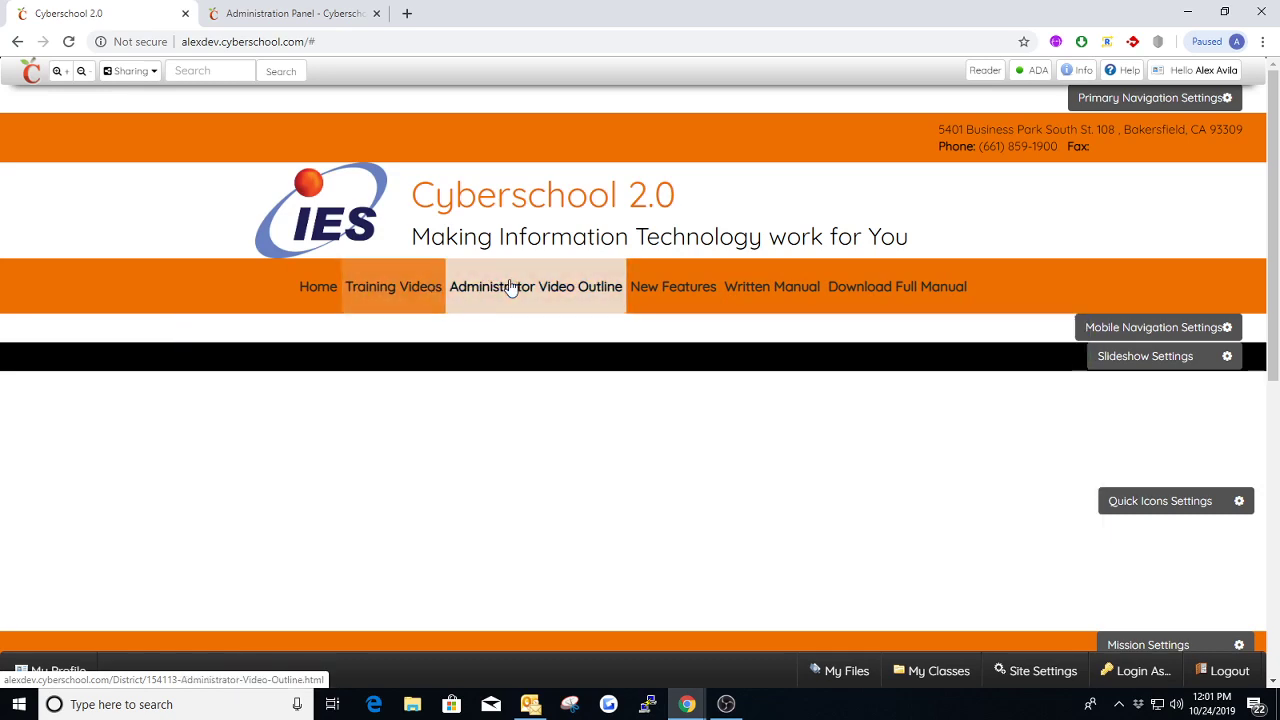
pyautogui.moveTo(384, 288)
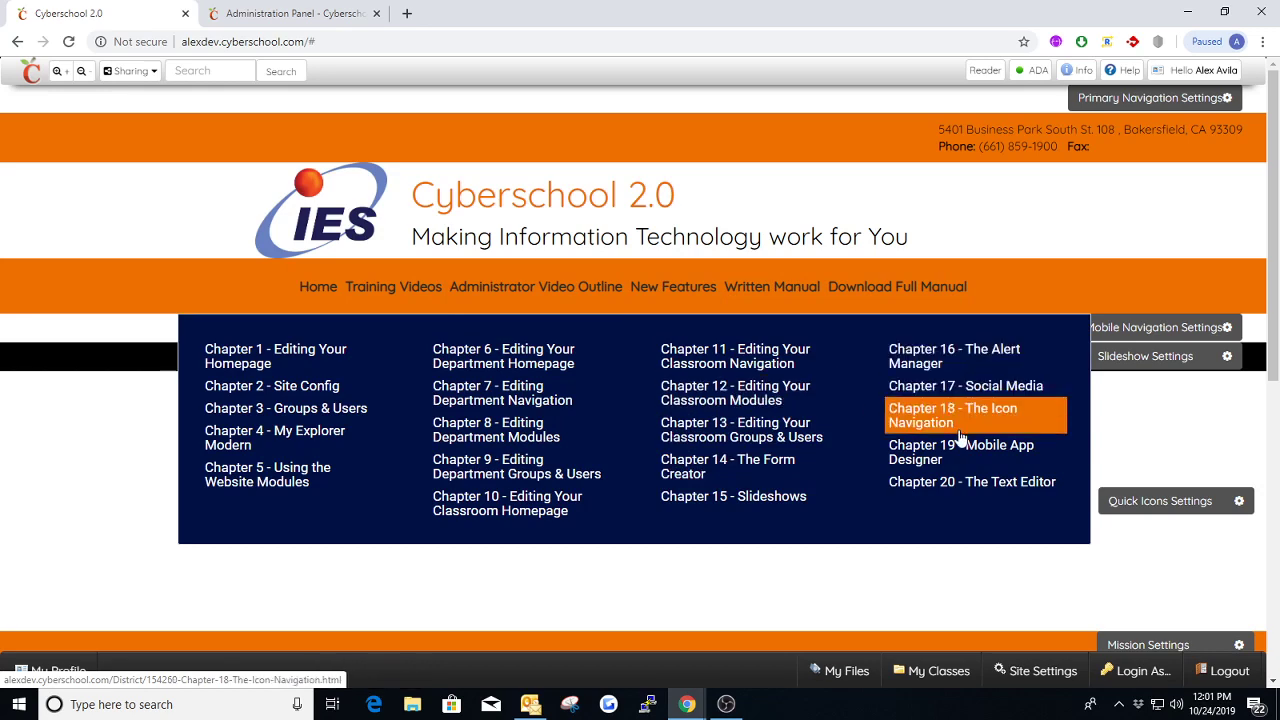
# Reopen the Primary Navigation settings and review the slogan and title font sizing, checking the Site Slogan Font Size Modifier options and keeping em
pyautogui.click(1122, 105)
pyautogui.scroll(-6, 510, 436)
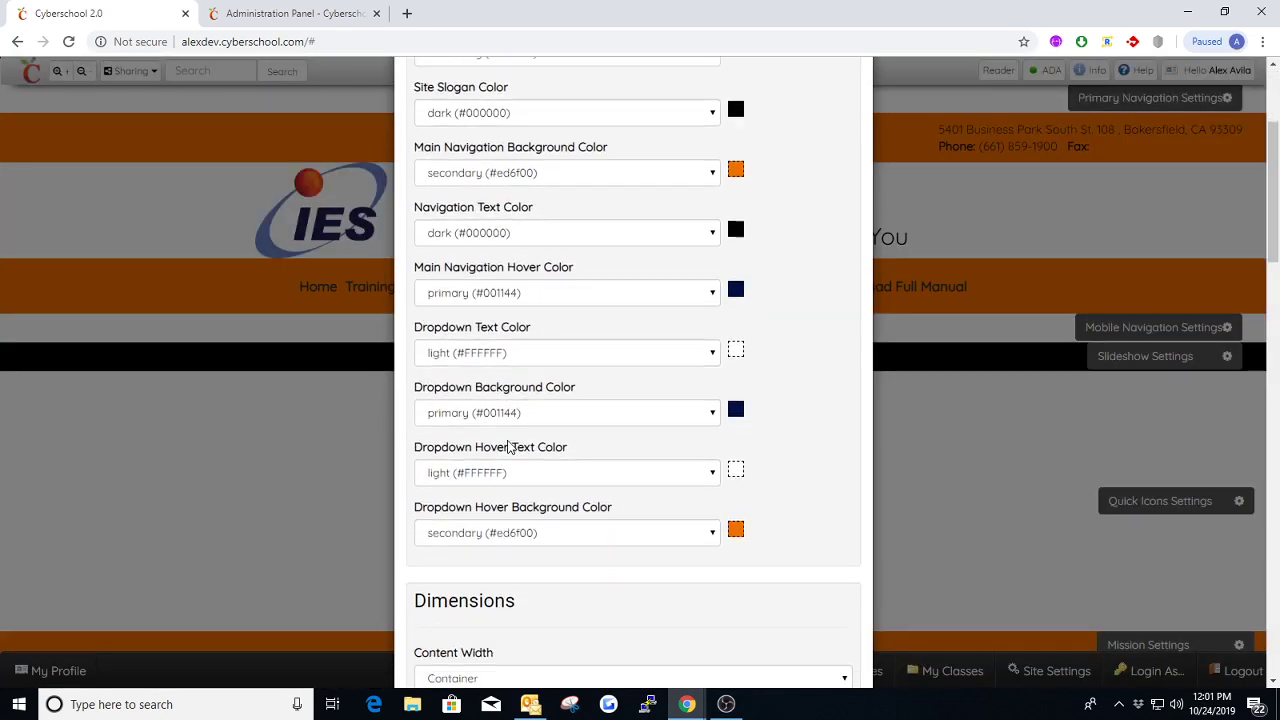
pyautogui.scroll(-1, 506, 474)
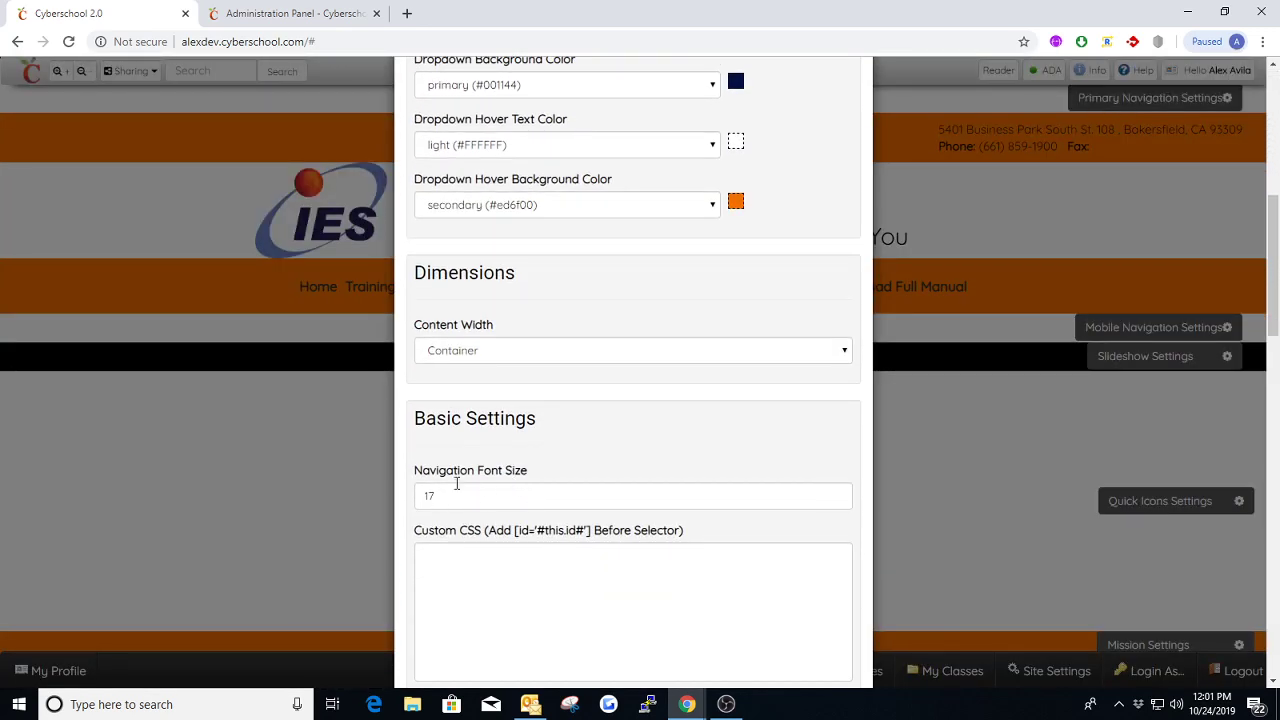
pyautogui.scroll(-3, 517, 497)
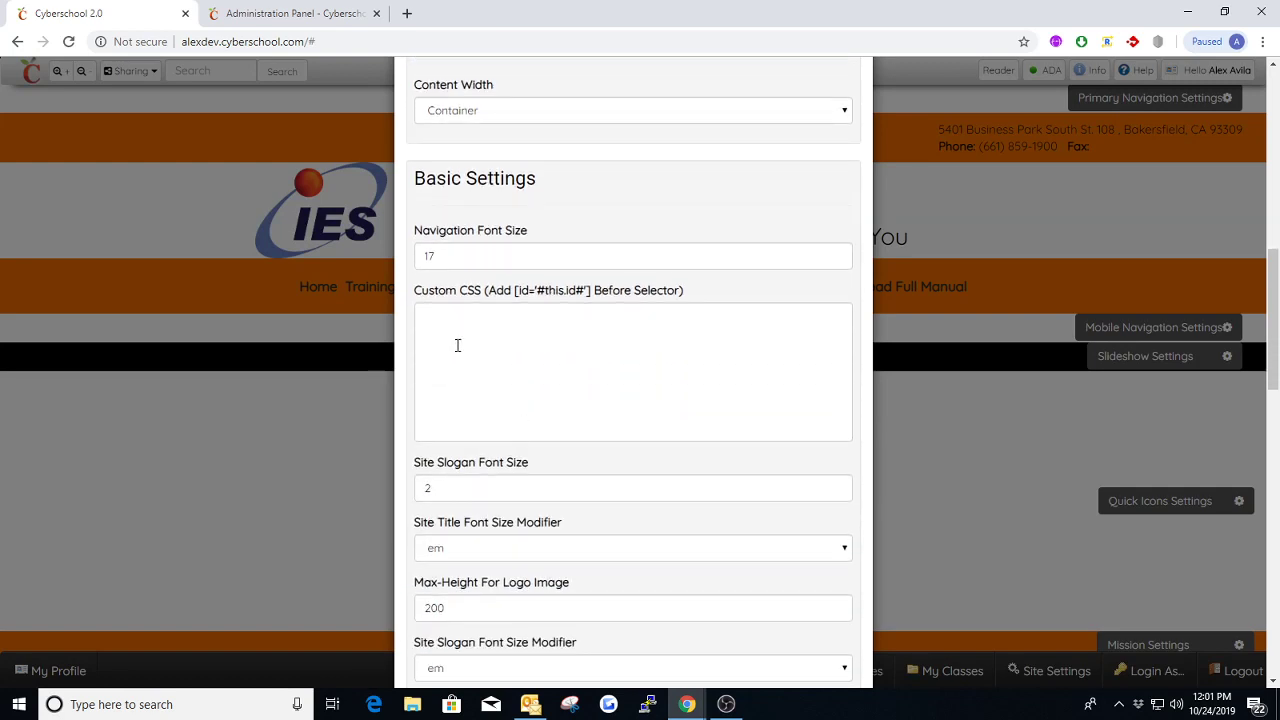
pyautogui.scroll(-2, 599, 338)
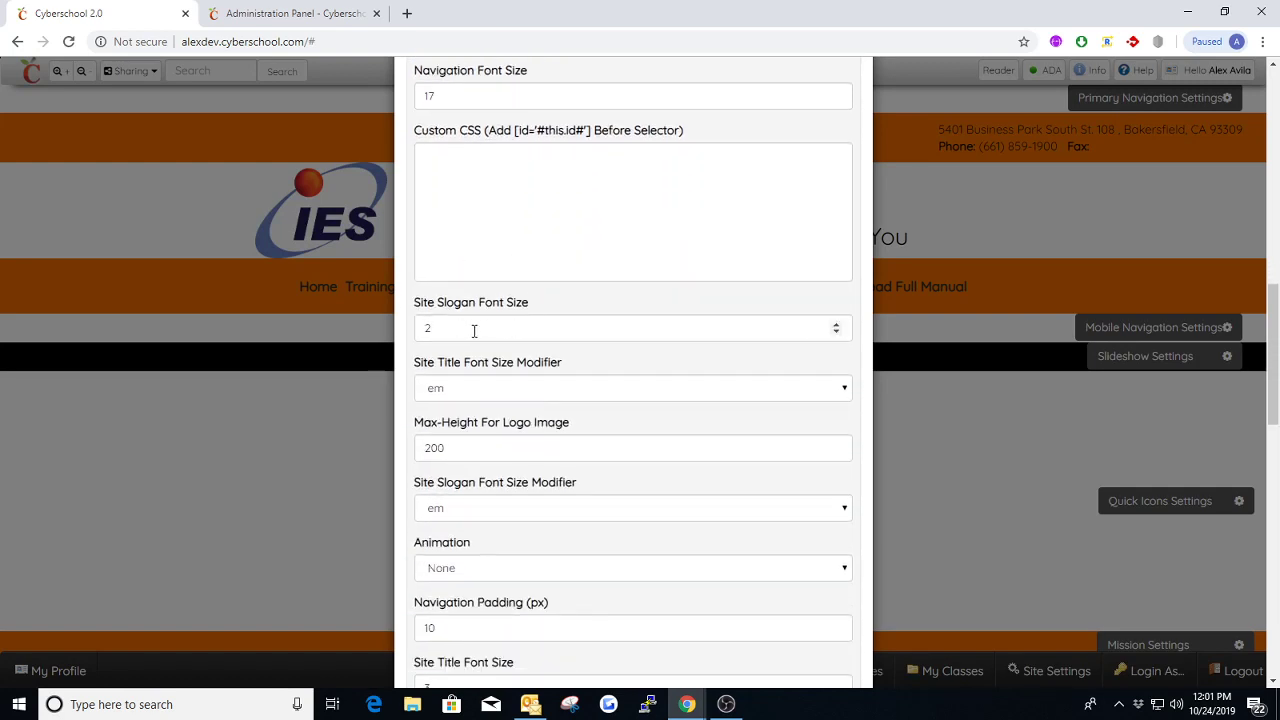
pyautogui.scroll(1, 594, 314)
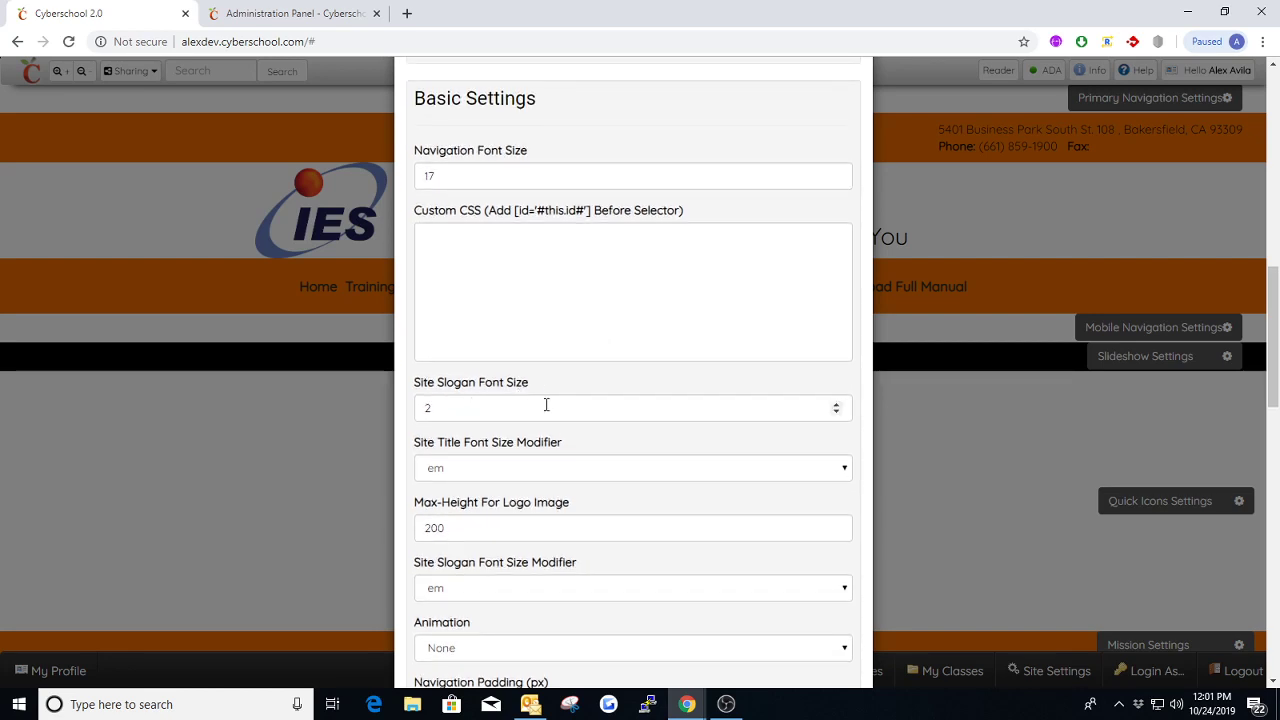
pyautogui.scroll(-1, 490, 401)
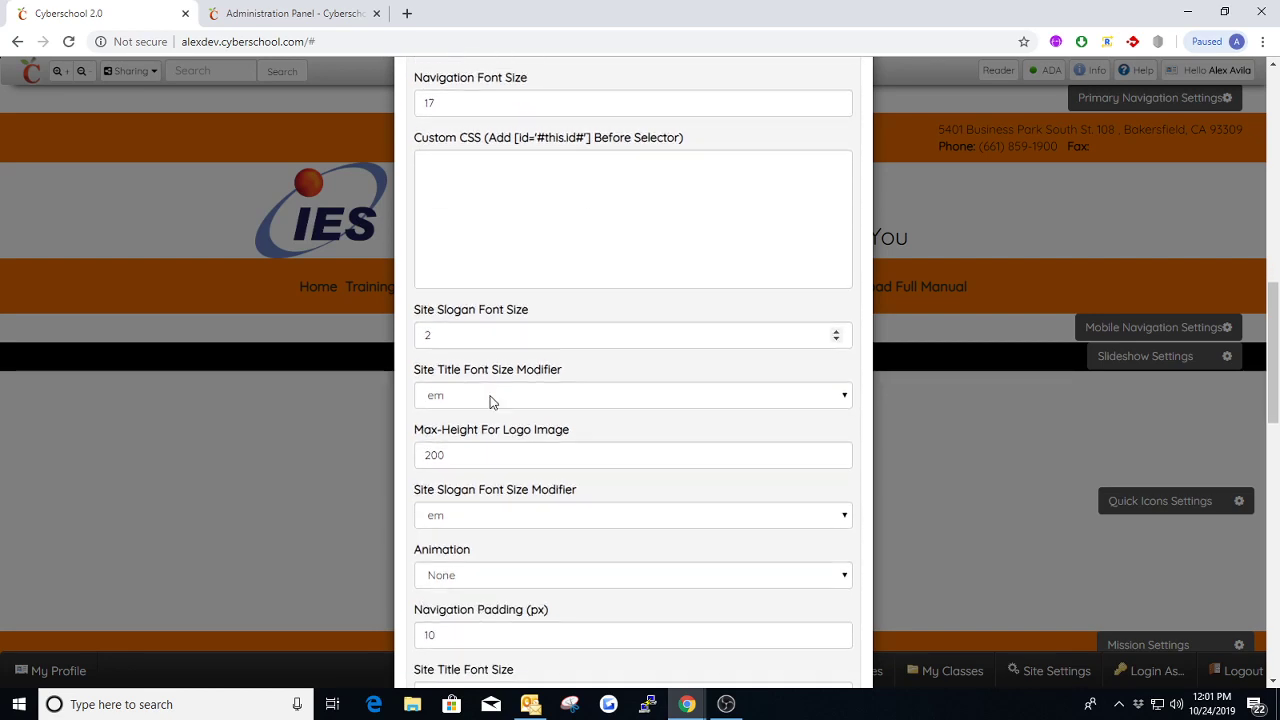
pyautogui.scroll(-1, 486, 337)
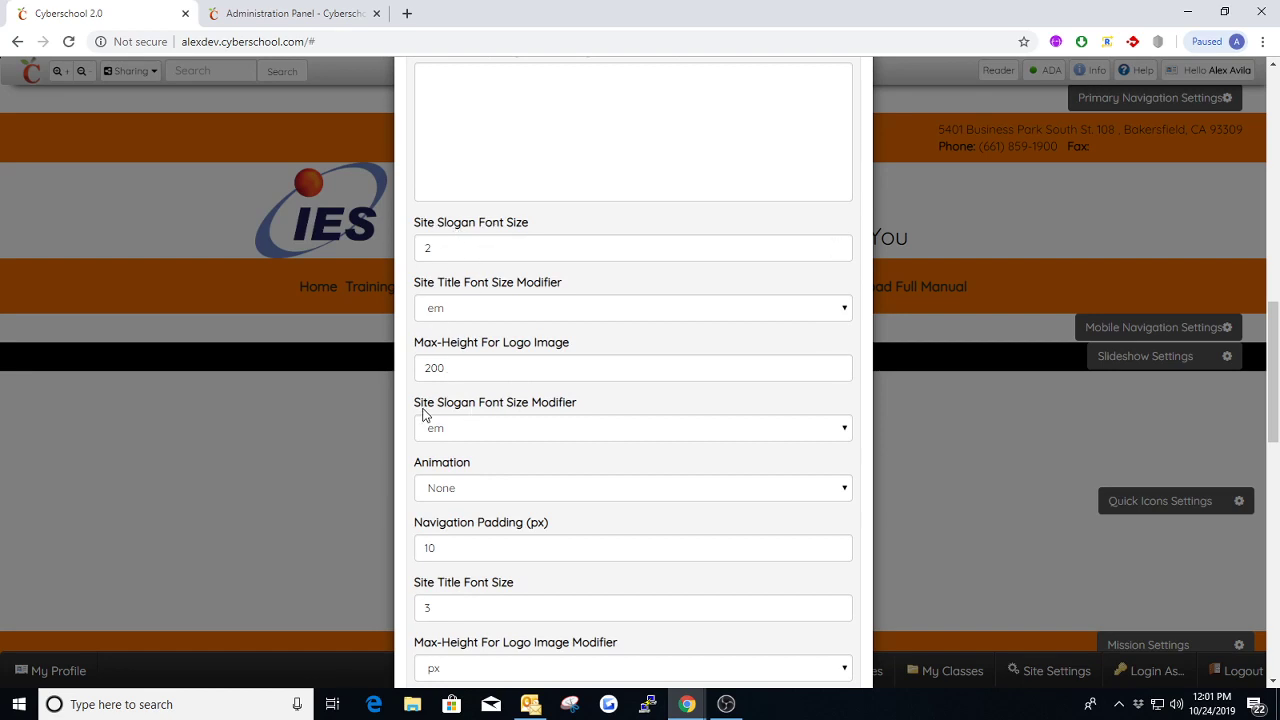
pyautogui.moveTo(417, 408); pyautogui.dragTo(588, 406)
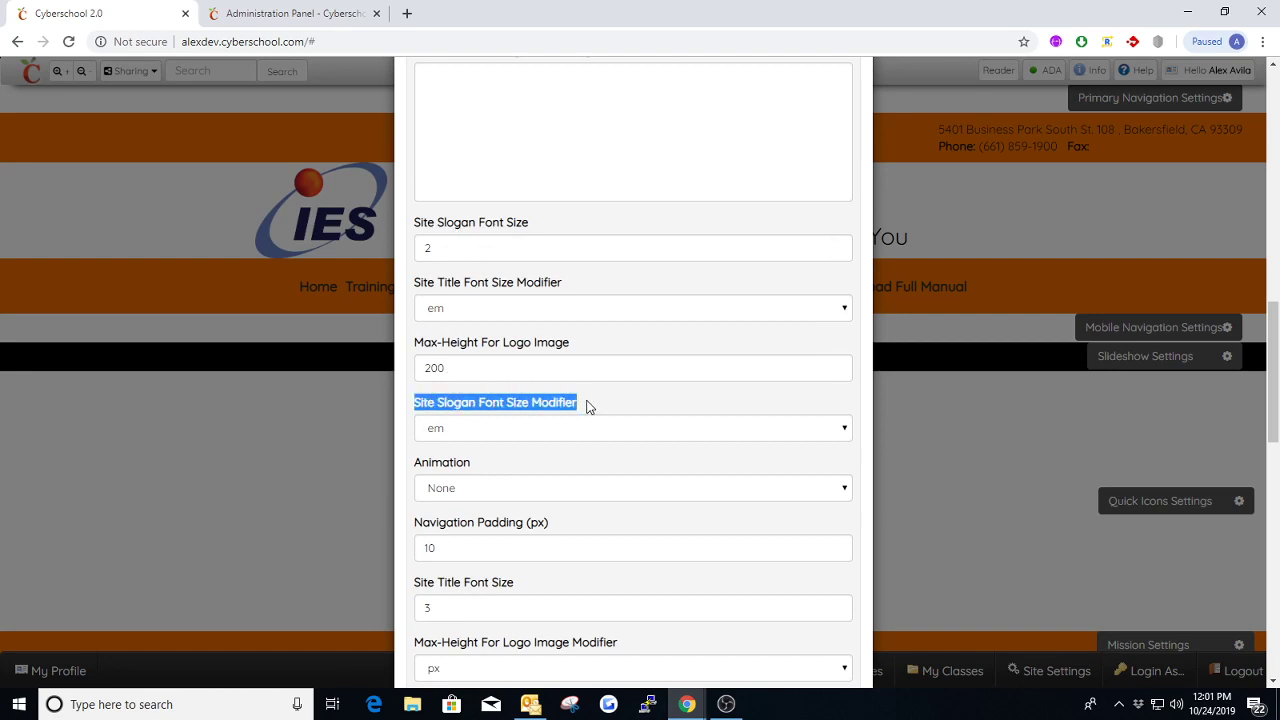
pyautogui.click(508, 429)
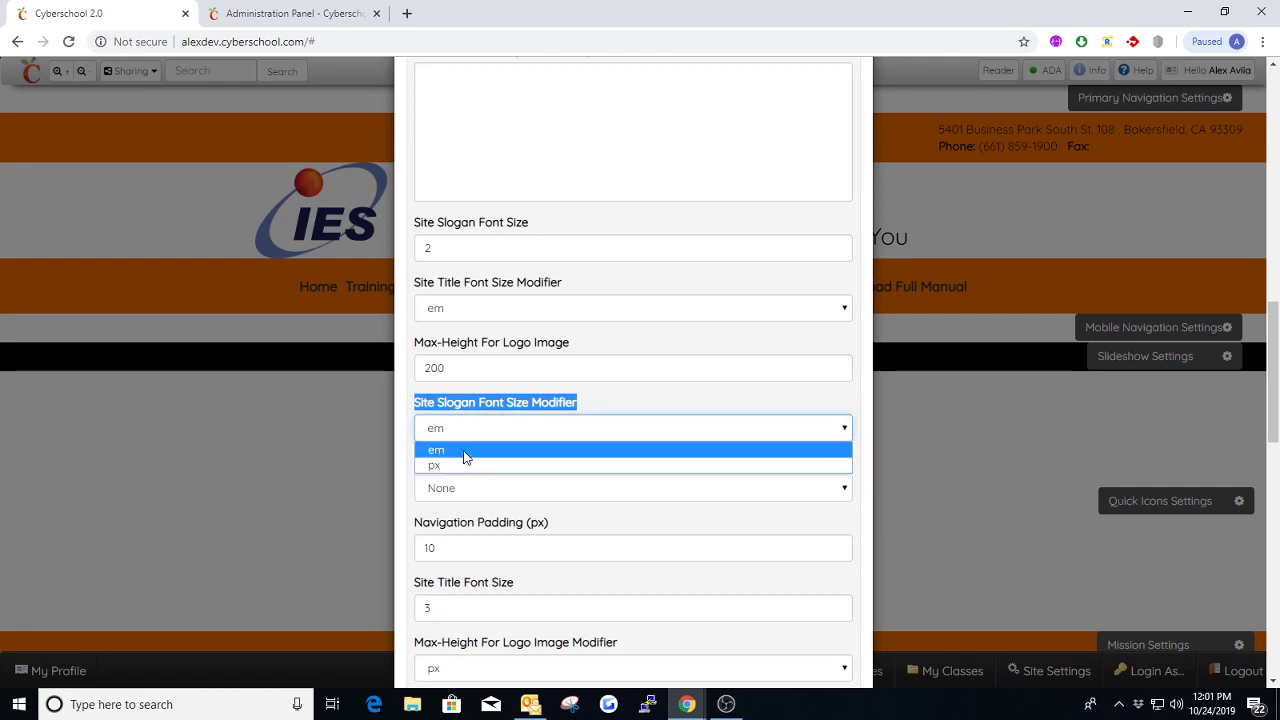
pyautogui.click(464, 456)
pyautogui.click(610, 401)
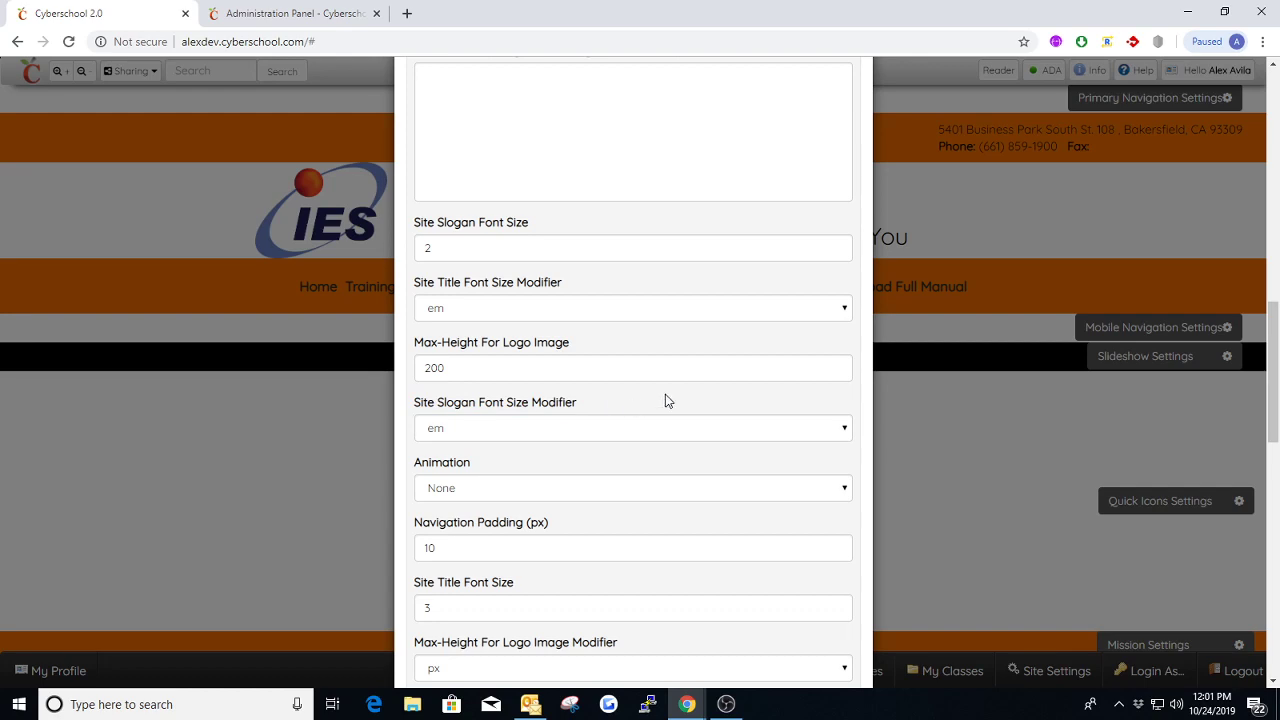
# Close the settings and examine the Cyberschool 2.0 site title in the homepage header
pyautogui.scroll(8, 668, 400)
pyautogui.scroll(5, 724, 280)
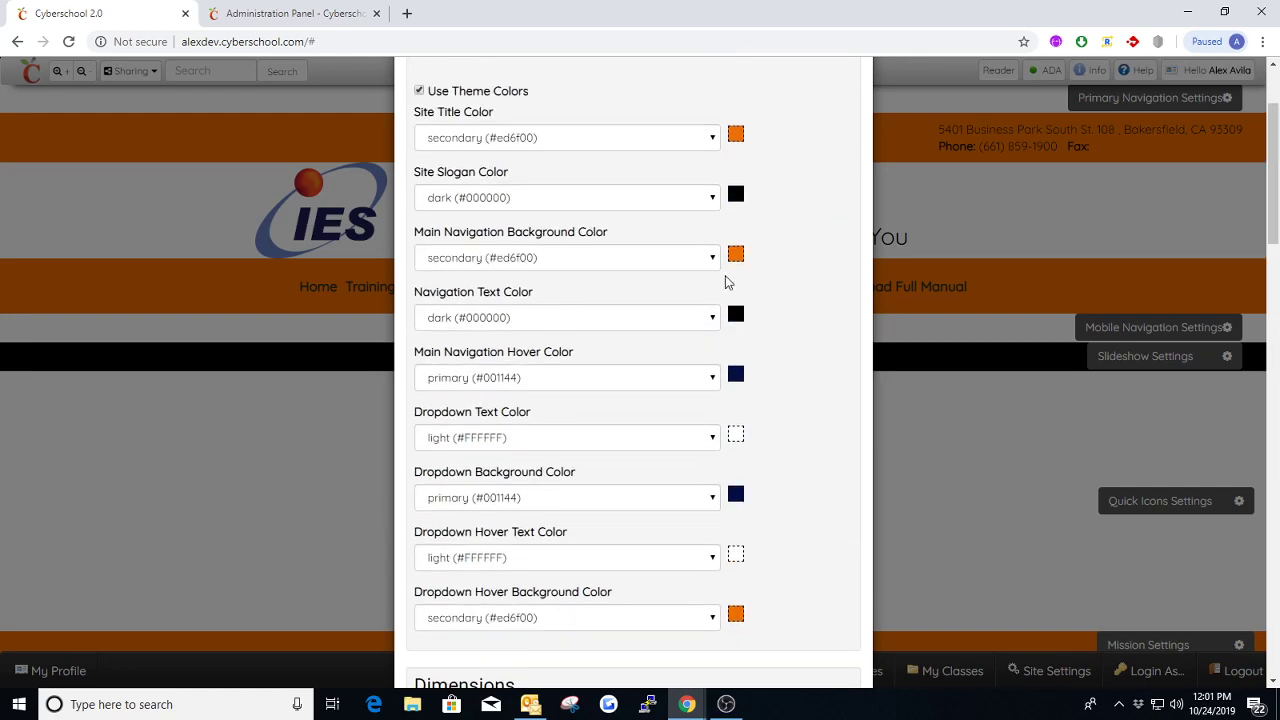
pyautogui.click(854, 104)
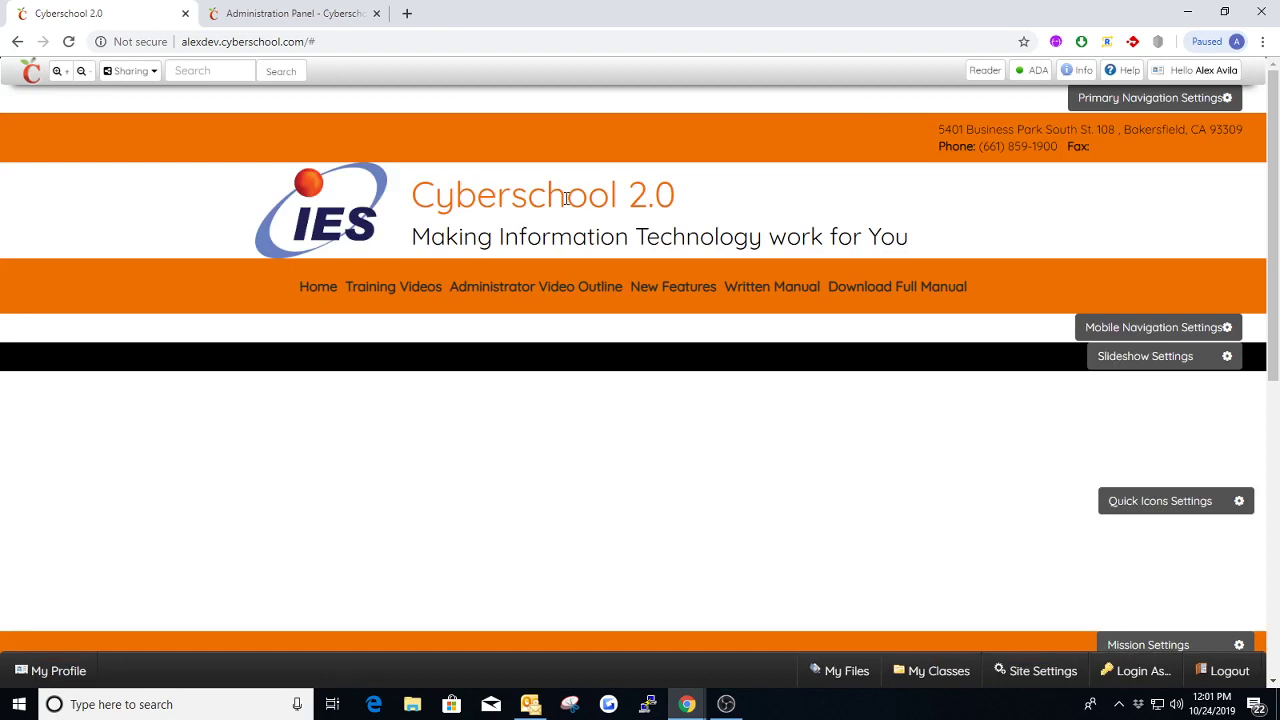
pyautogui.moveTo(419, 200); pyautogui.dragTo(679, 195)
pyautogui.click(730, 198)
# Reopen the Primary Navigation Styles and review the logo's maximum height, animation and navigation padding, closing the settings when done
pyautogui.click(1128, 100)
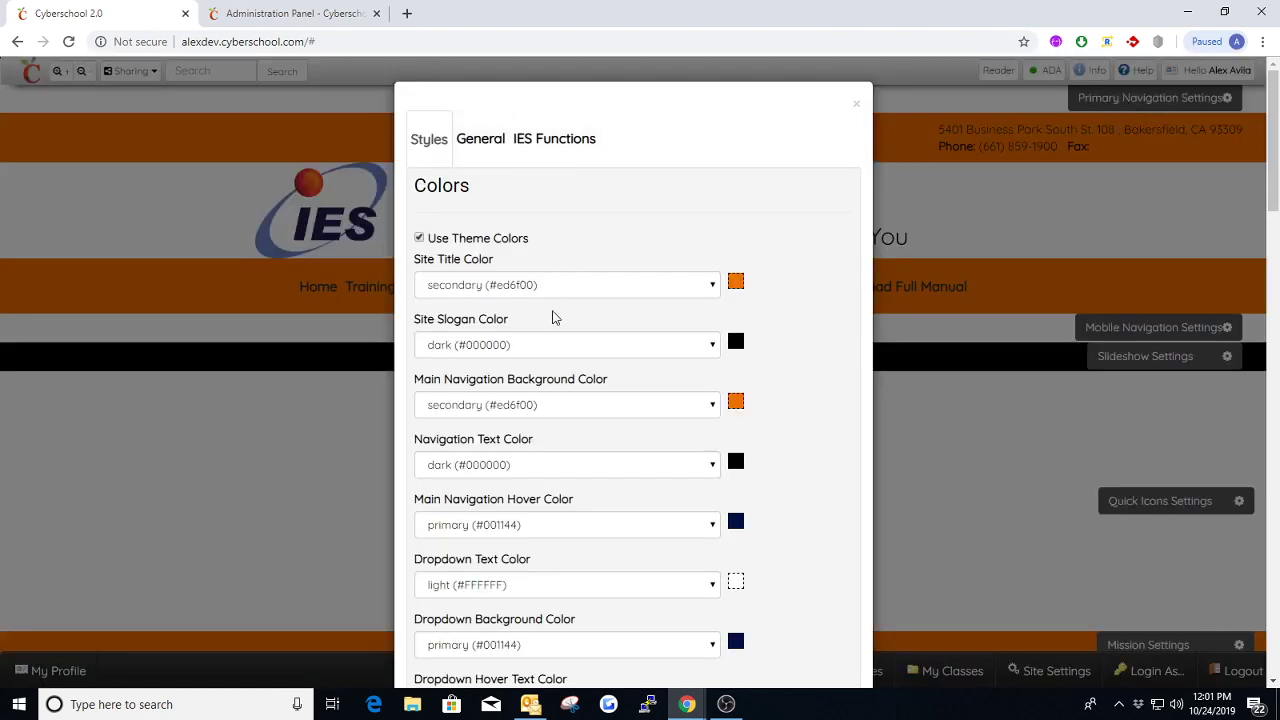
pyautogui.scroll(-7, 555, 318)
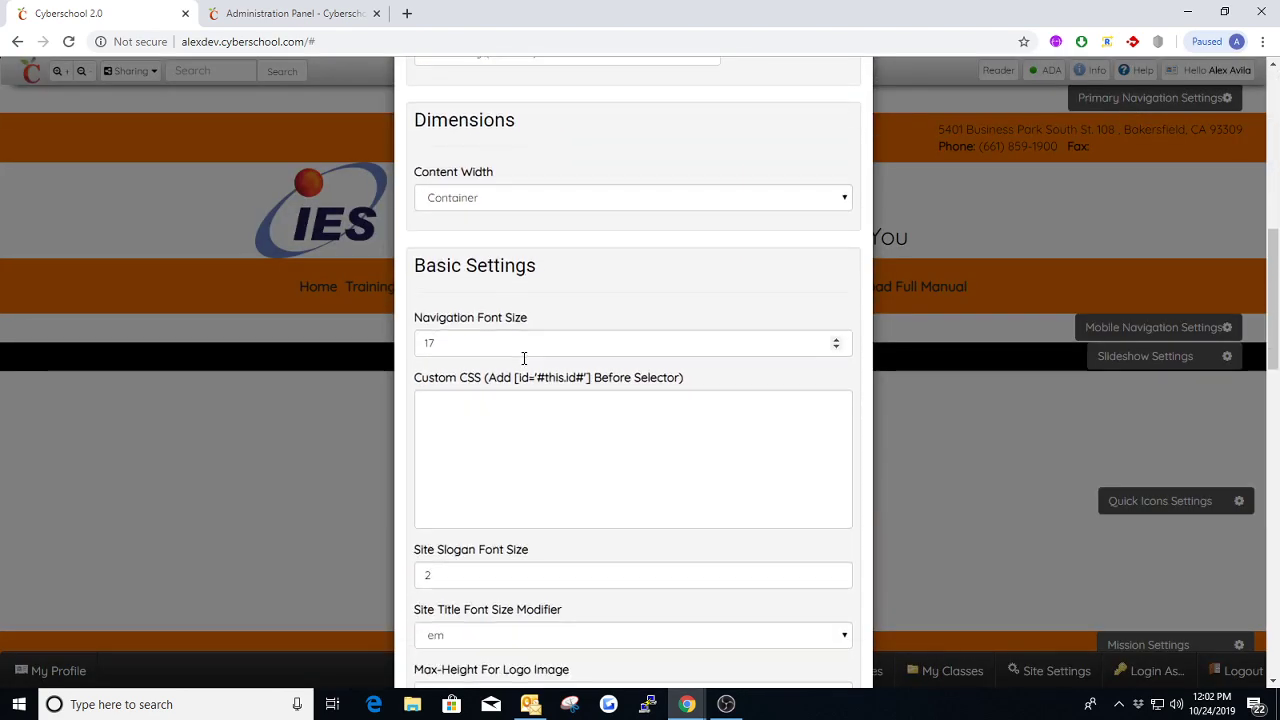
pyautogui.scroll(-3, 523, 357)
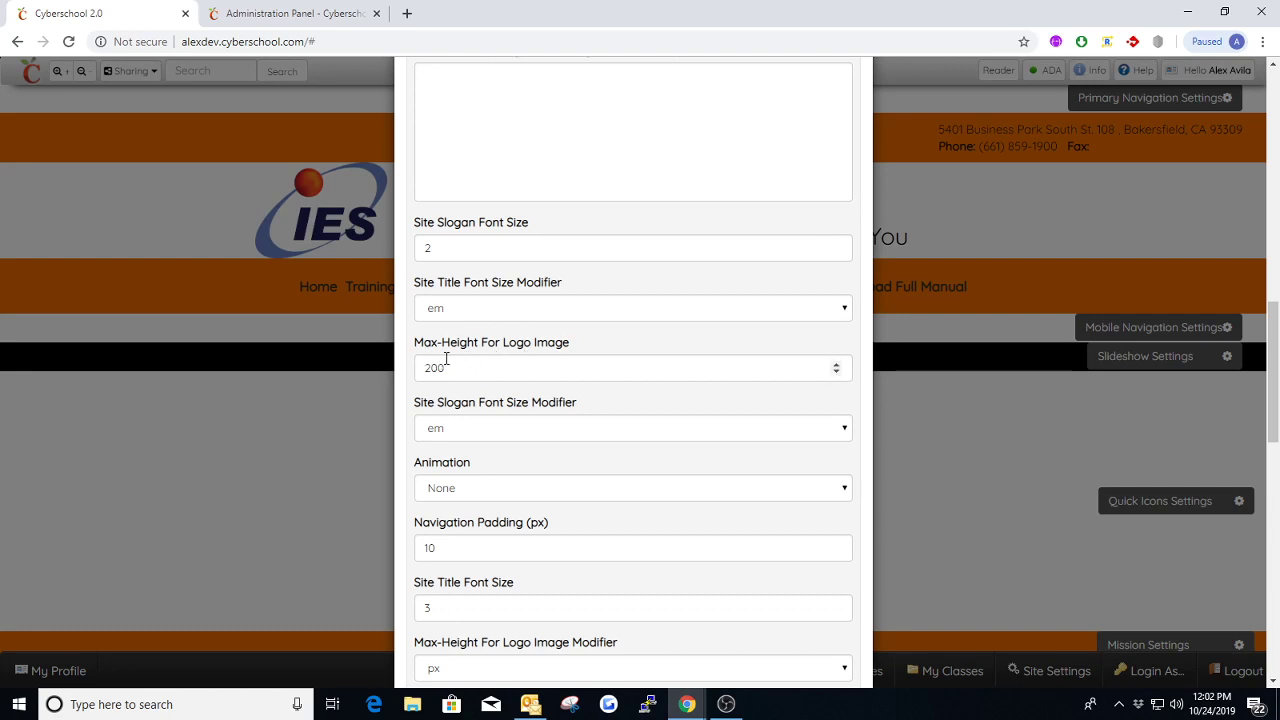
pyautogui.scroll(-3, 491, 351)
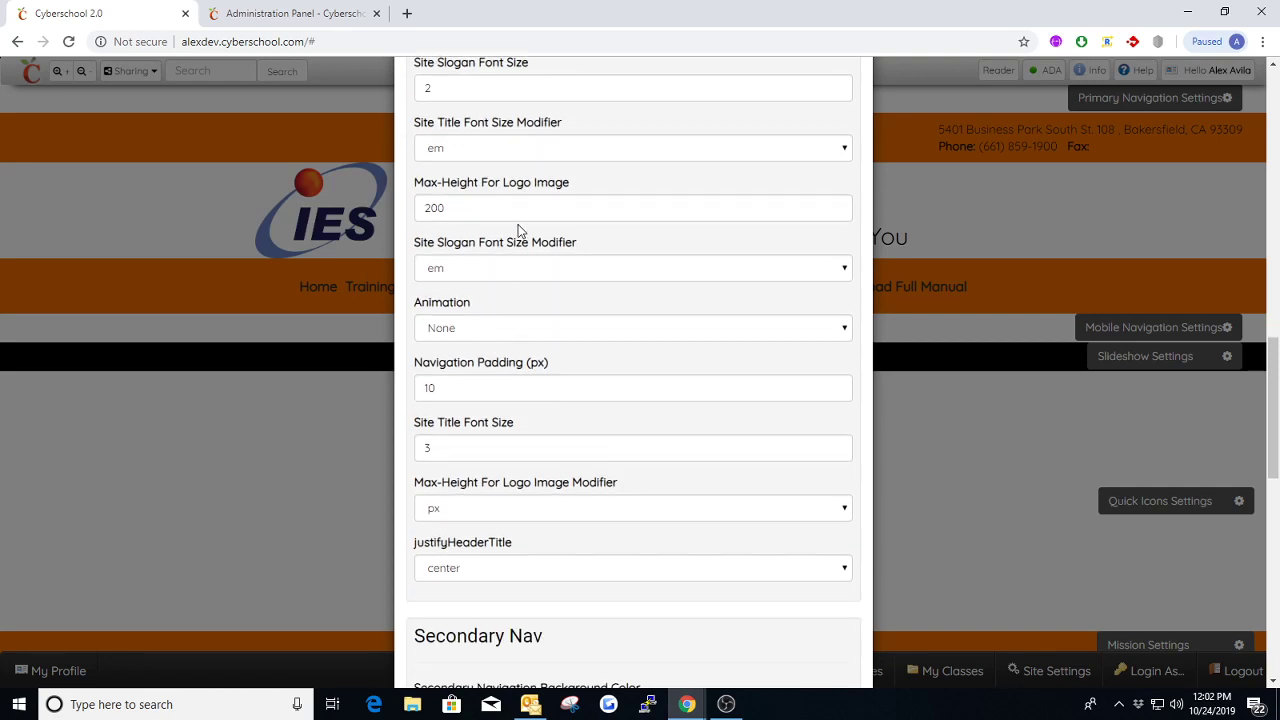
pyautogui.scroll(-1, 518, 230)
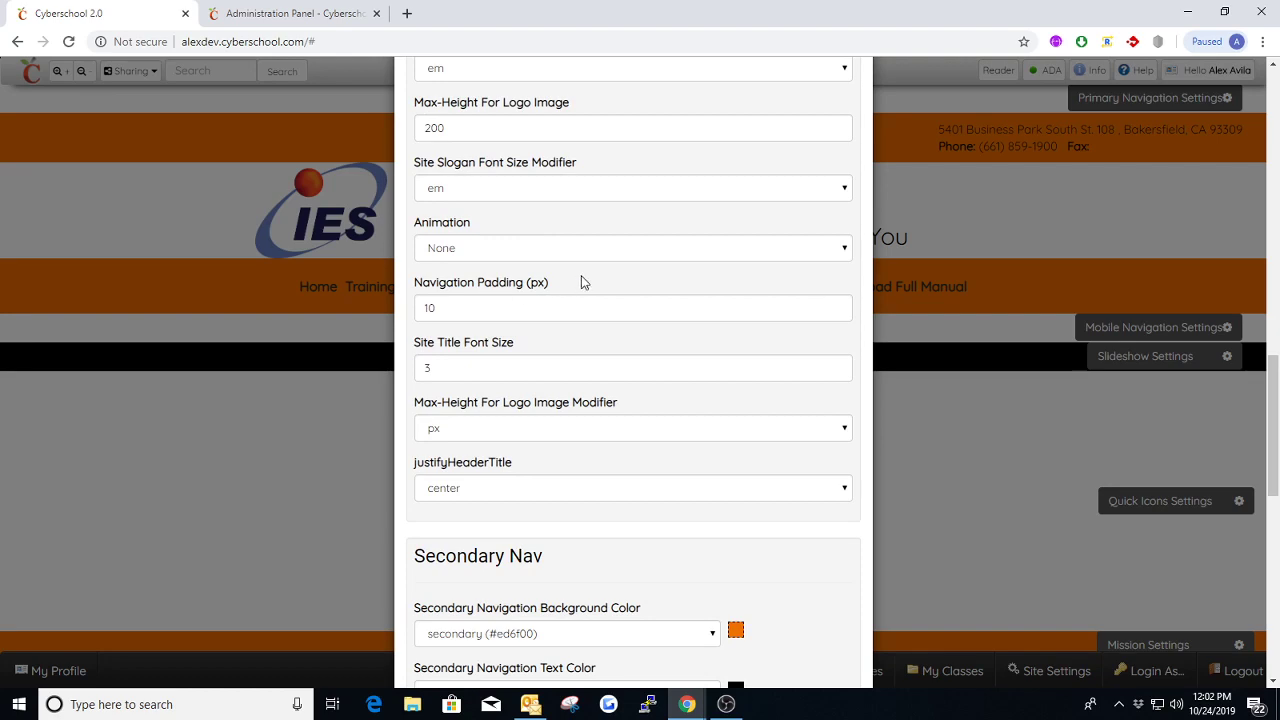
pyautogui.scroll(15, 600, 296)
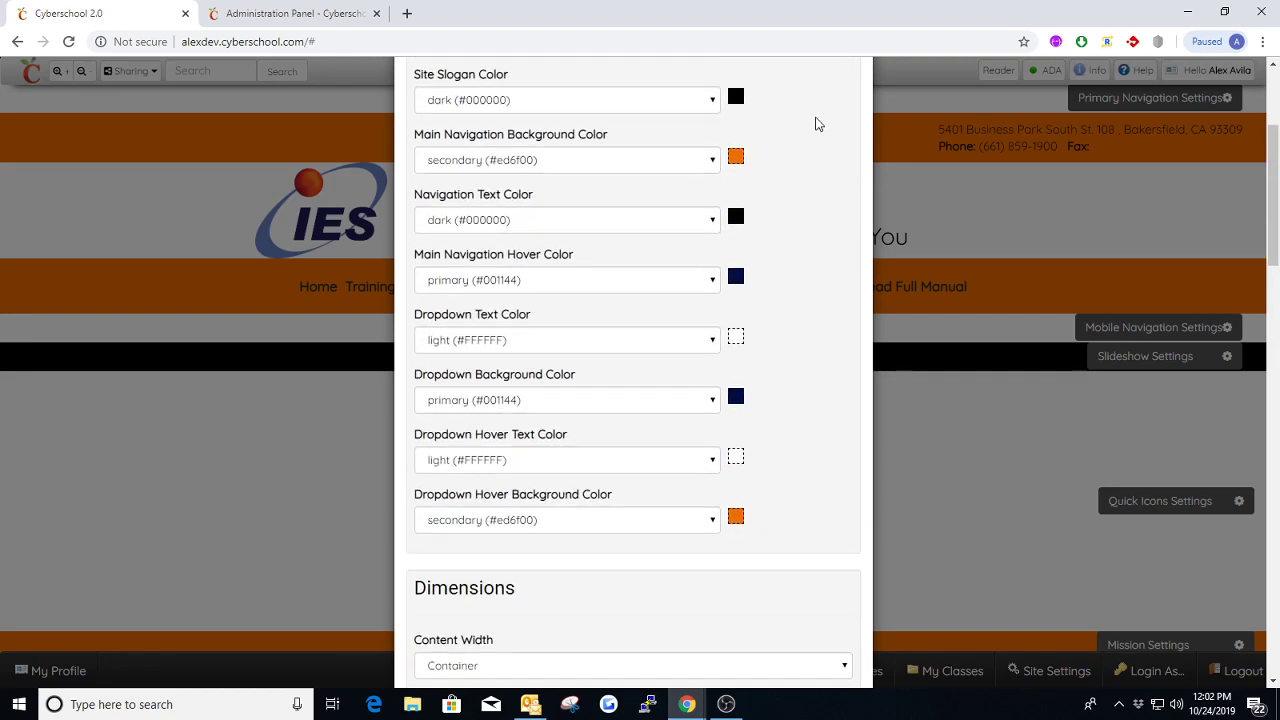
pyautogui.click(855, 106)
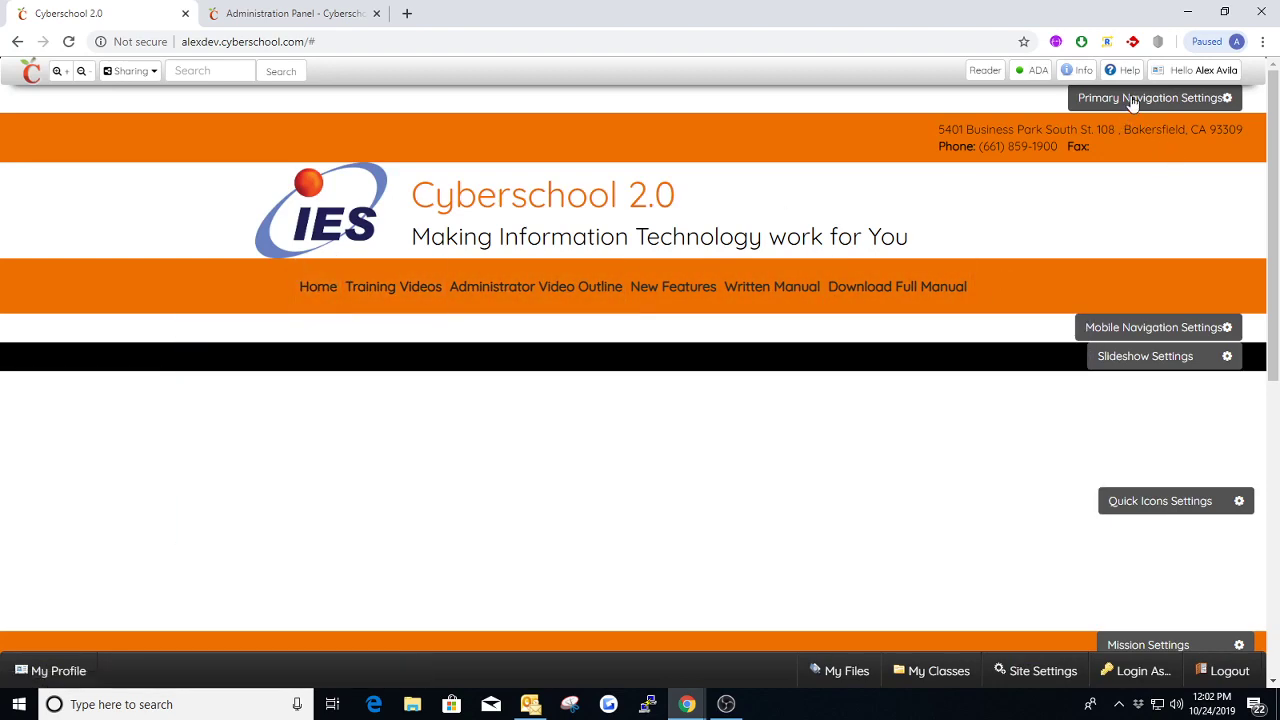
# Reopen the Primary Navigation Styles and review the Site Title Font Size, logo height modifier and justifyHeaderTitle settings
pyautogui.click(1130, 101)
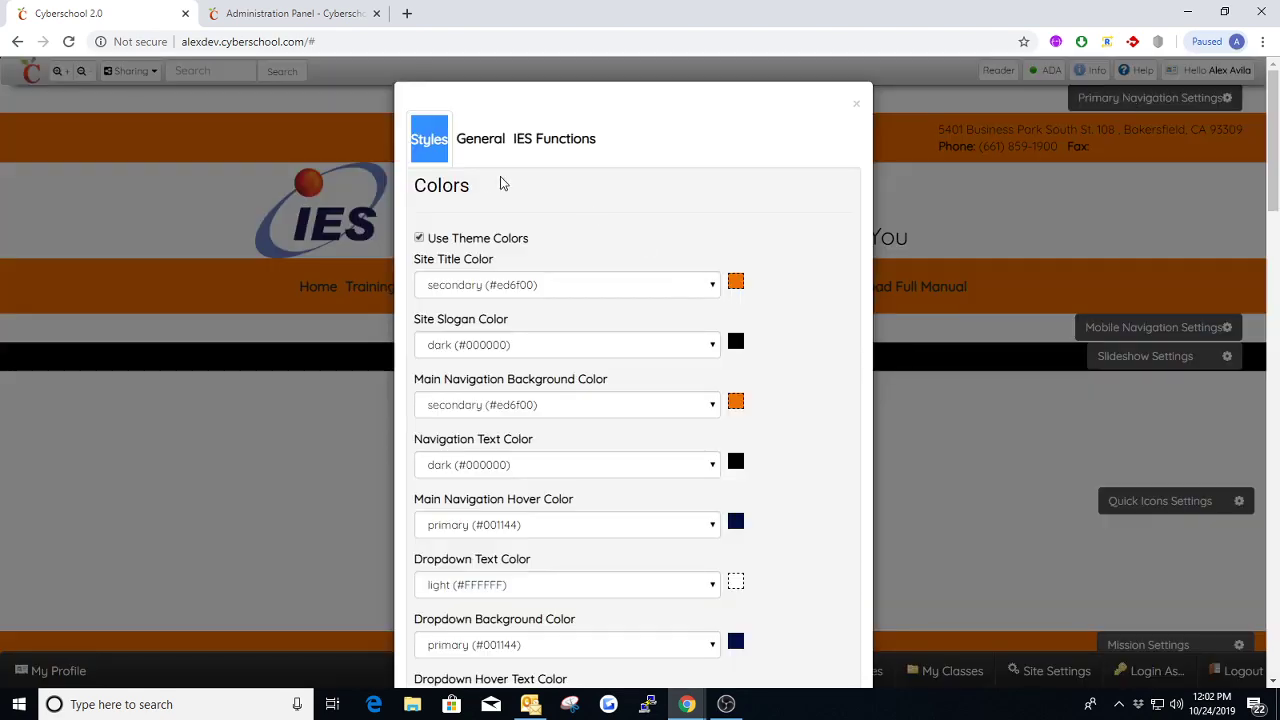
pyautogui.scroll(-6, 535, 220)
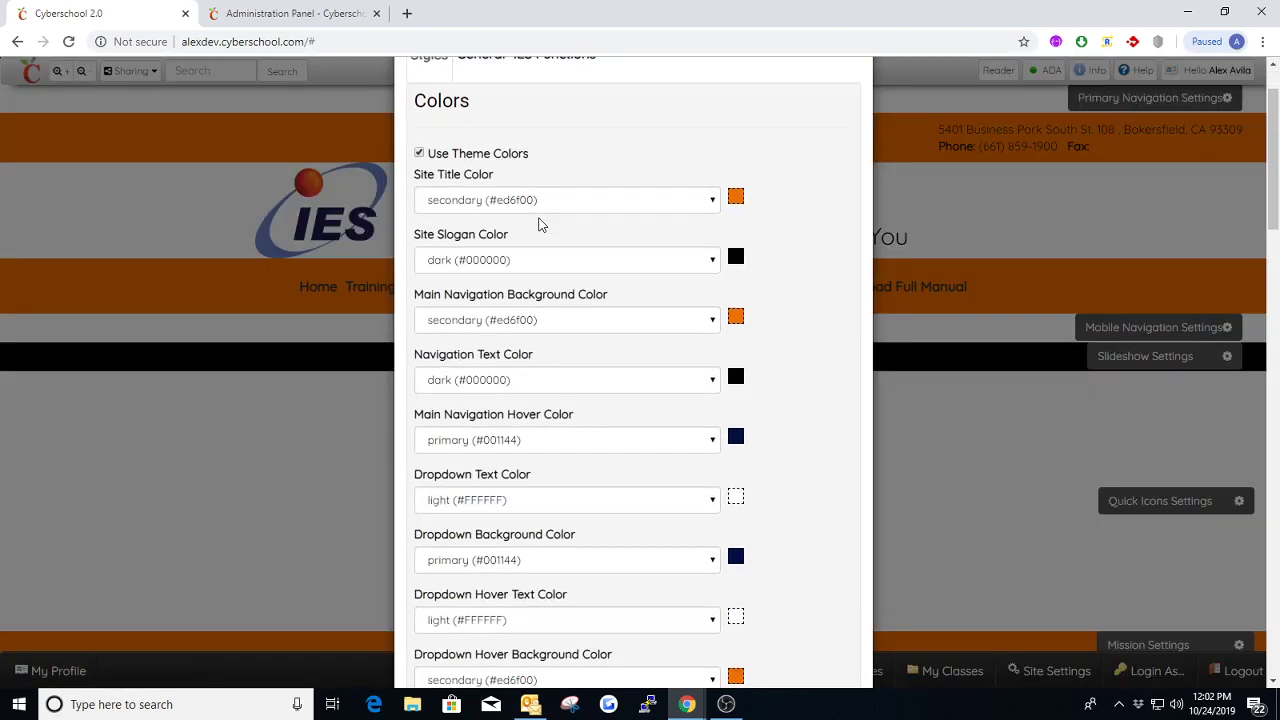
pyautogui.scroll(-7, 537, 223)
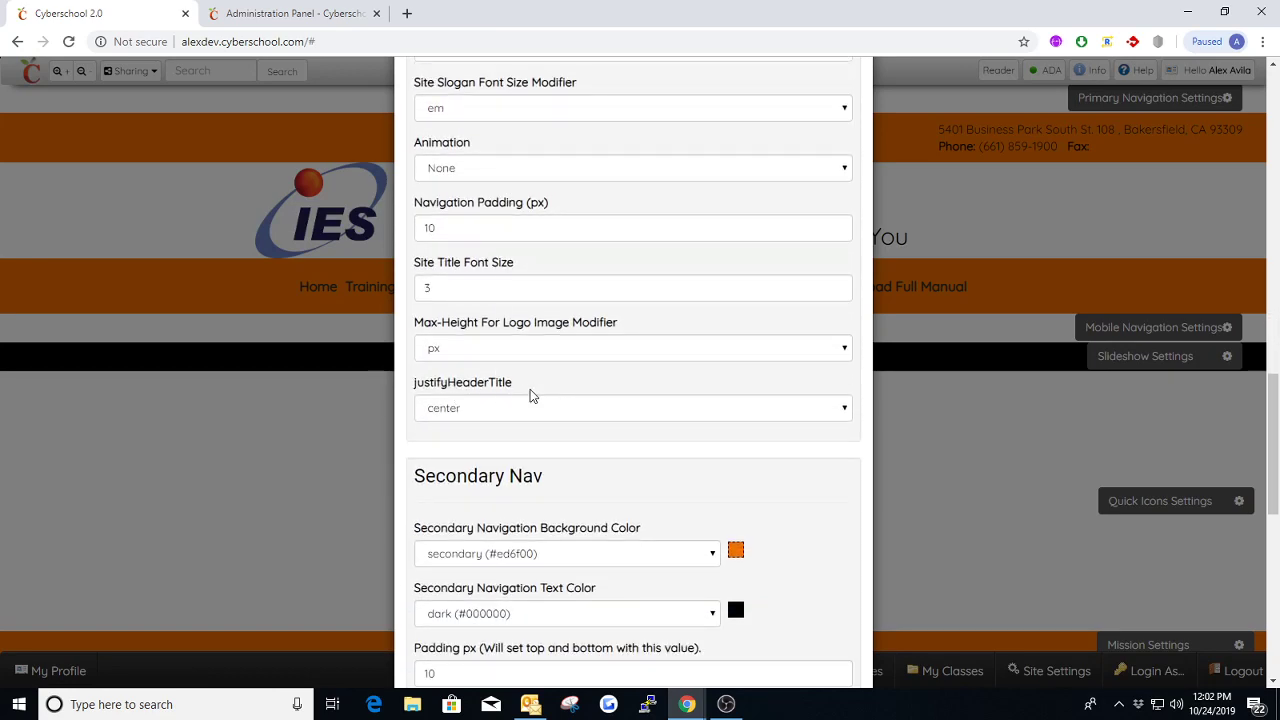
pyautogui.scroll(1, 540, 200)
pyautogui.scroll(2, 553, 252)
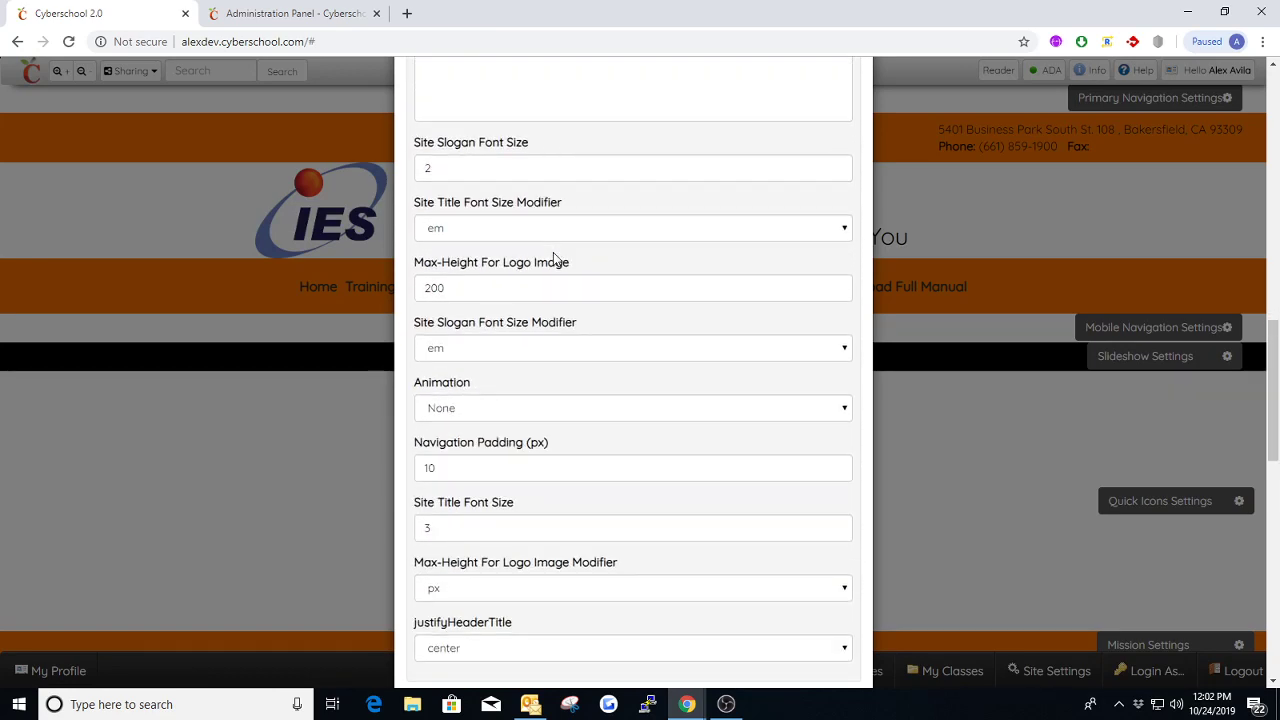
pyautogui.scroll(-2, 553, 252)
pyautogui.scroll(-2, 556, 259)
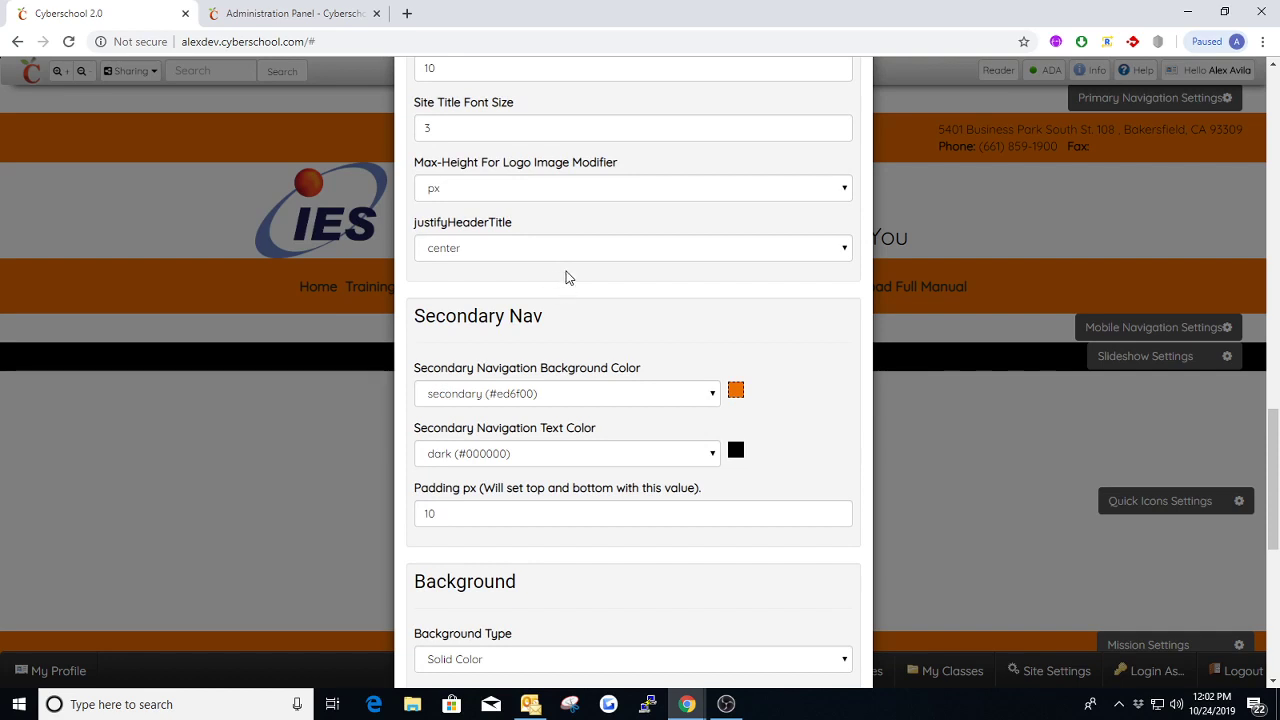
# Review the Secondary Nav section's background color, text color and padding settings
pyautogui.scroll(-1, 543, 314)
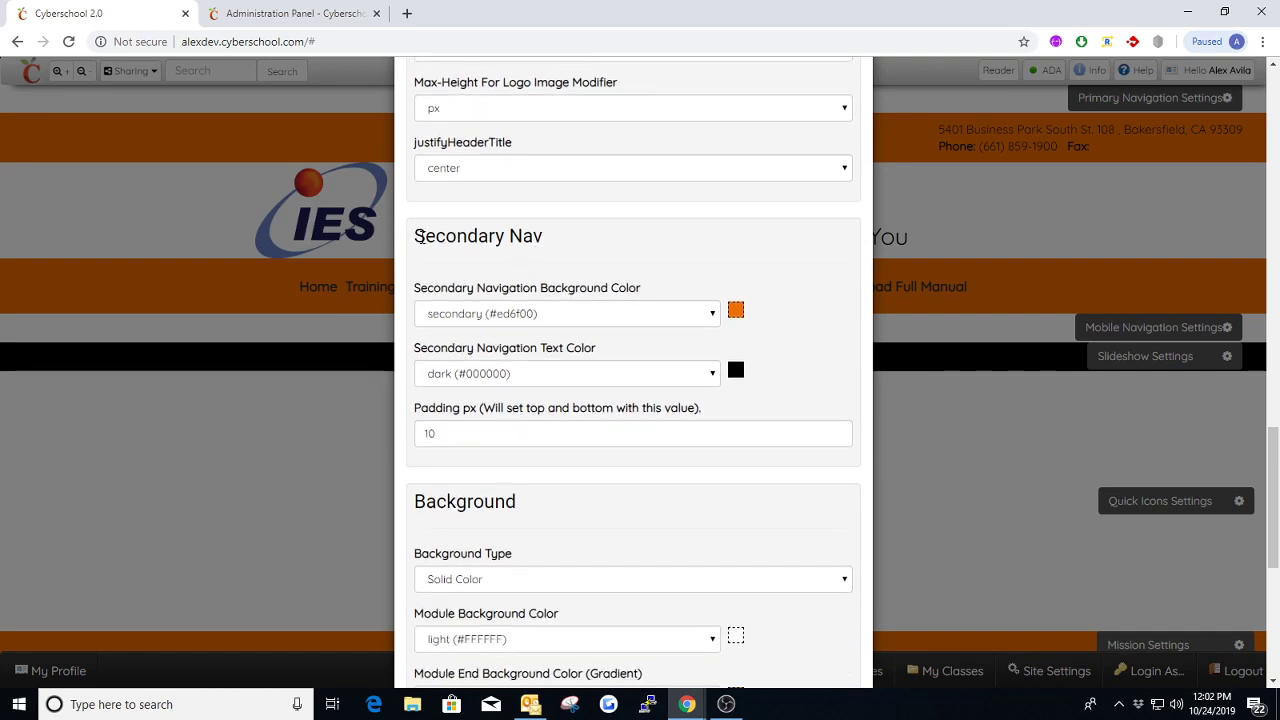
pyautogui.moveTo(421, 236); pyautogui.dragTo(563, 237)
pyautogui.click(563, 237)
pyautogui.click(466, 432)
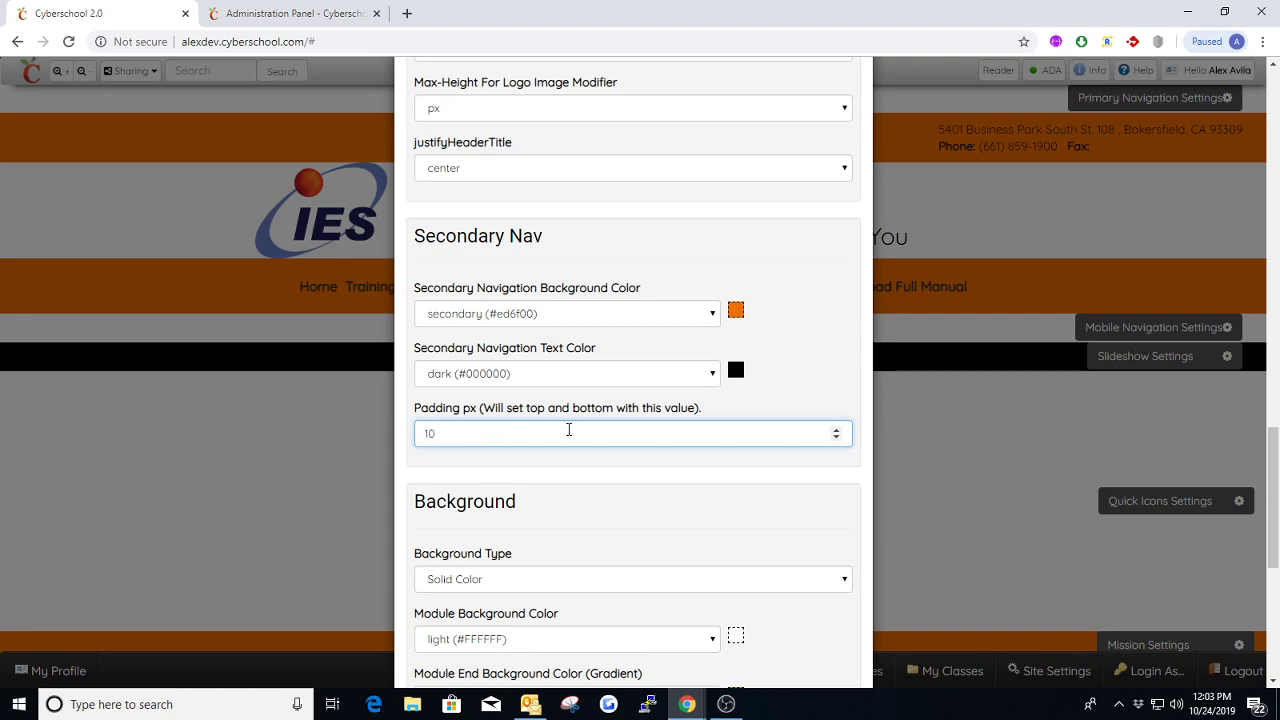
# Review the Background section's type, module colors, gradient direction, background image and overlay opacity settings
pyautogui.scroll(-3, 566, 431)
pyautogui.scroll(-4, 567, 430)
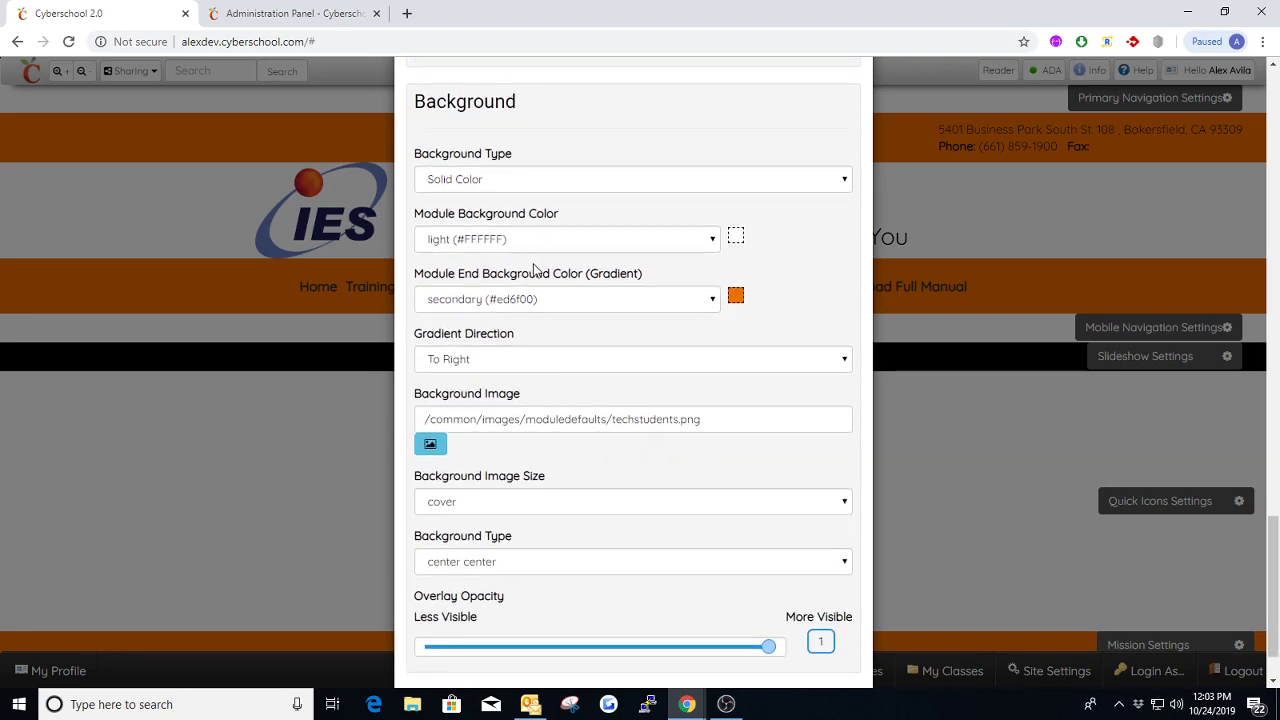
pyautogui.scroll(1, 535, 270)
pyautogui.moveTo(538, 190); pyautogui.dragTo(414, 182)
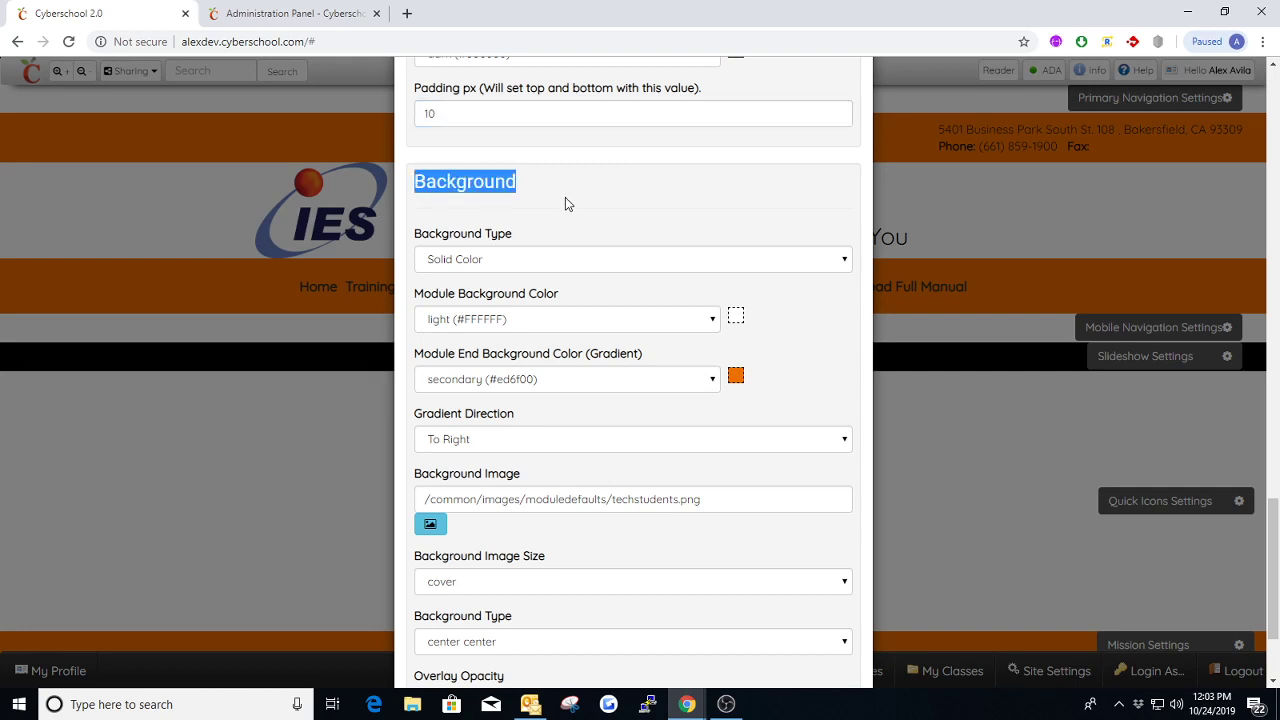
pyautogui.click(565, 197)
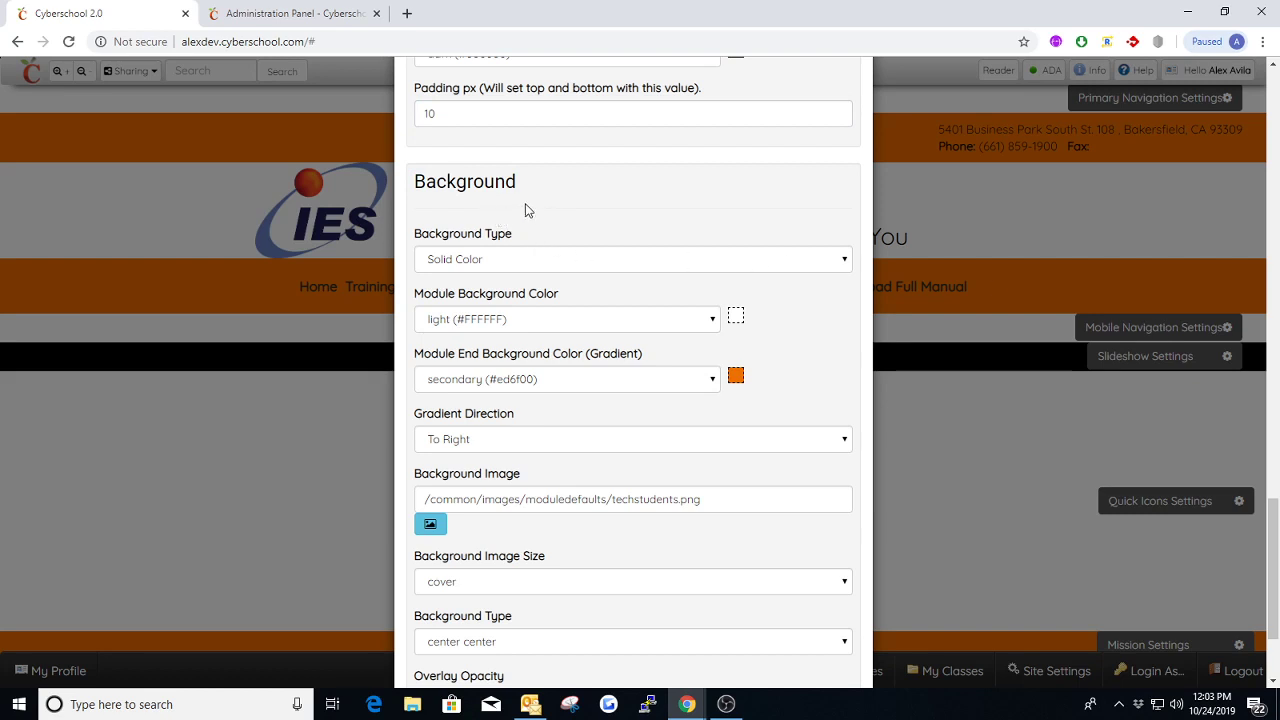
# Set the Background Type of the Primary Navigation to Gradient and save the settings
pyautogui.moveTo(524, 190); pyautogui.dragTo(420, 183)
pyautogui.click(560, 197)
pyautogui.click(514, 261)
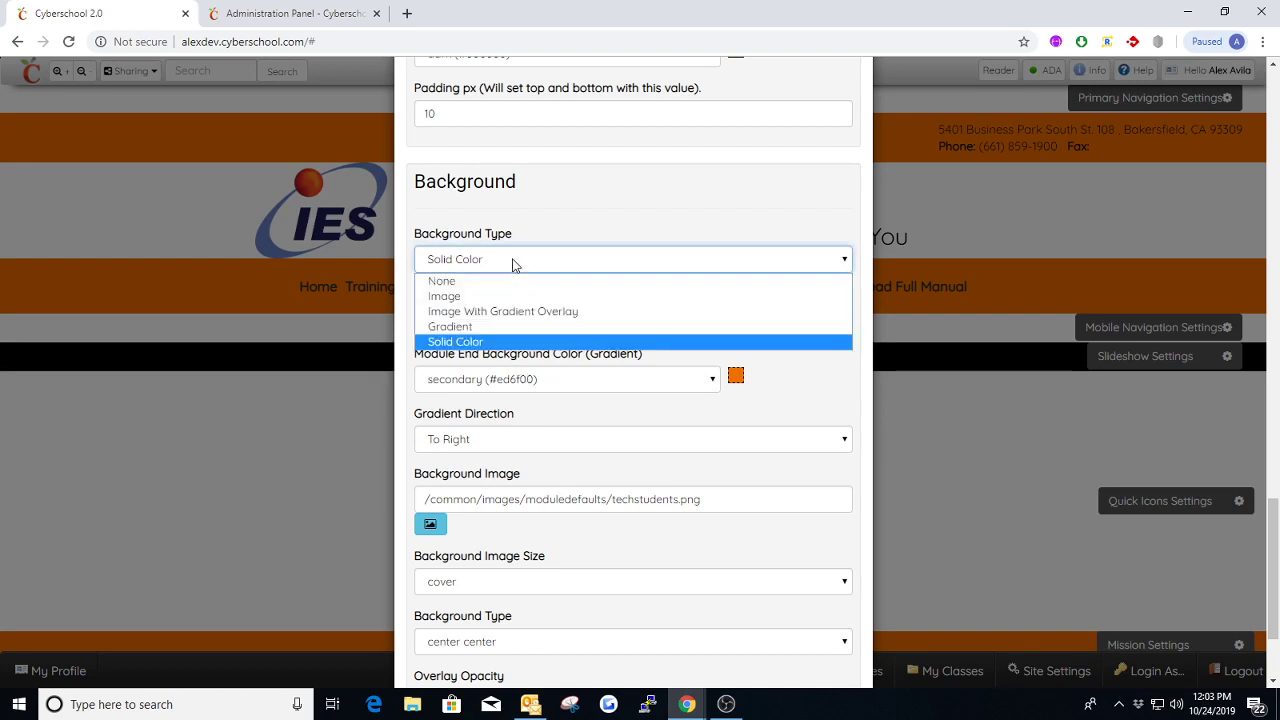
pyautogui.click(466, 326)
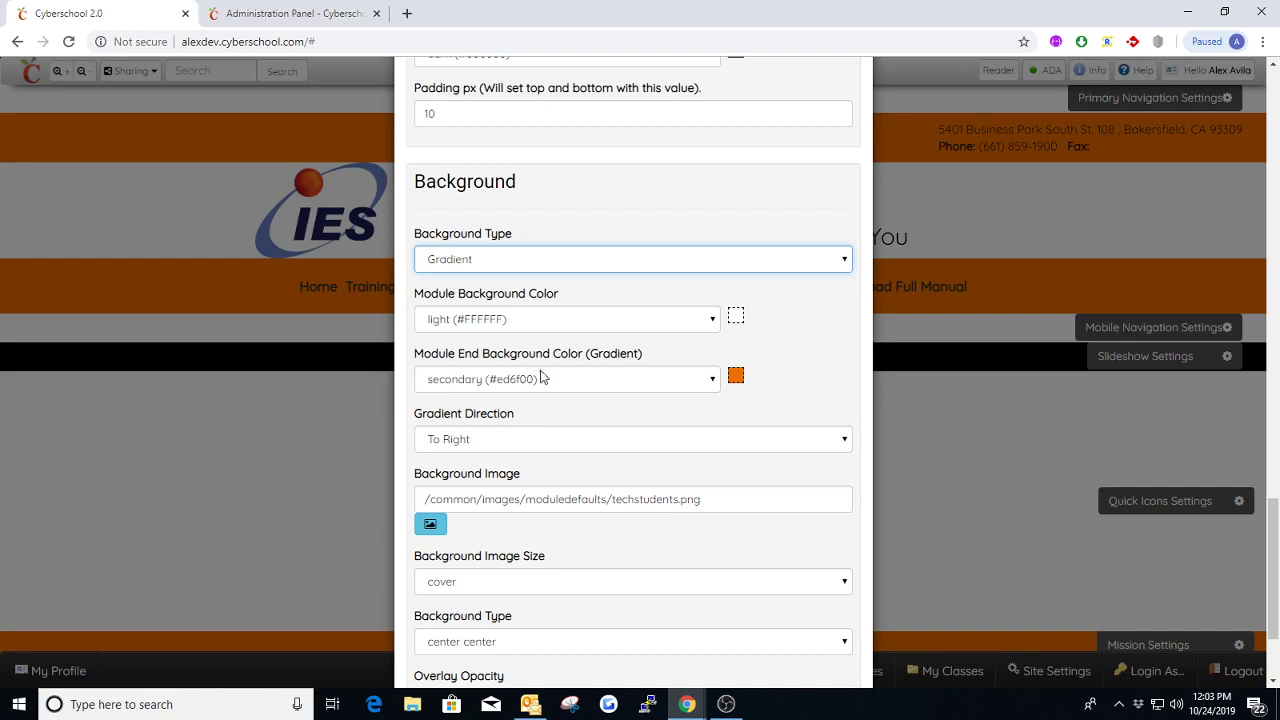
pyautogui.scroll(-1, 268, 234)
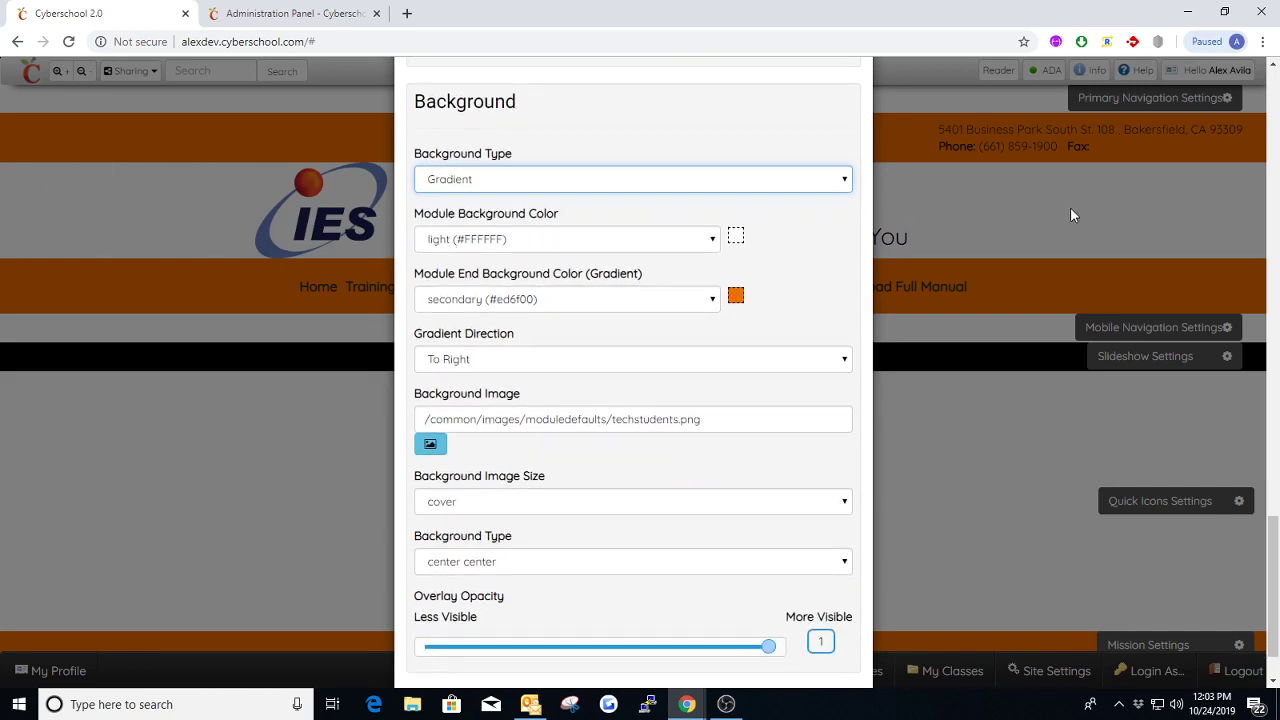
pyautogui.scroll(-1, 588, 465)
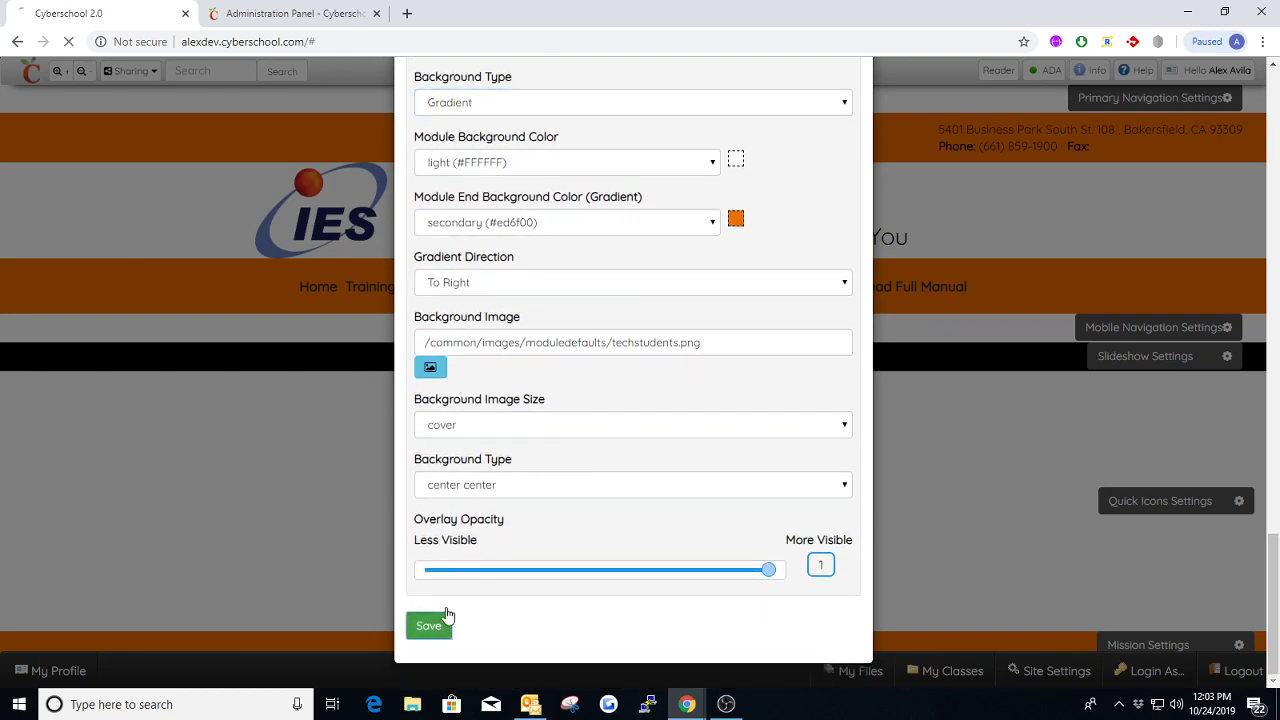
pyautogui.click(438, 624)
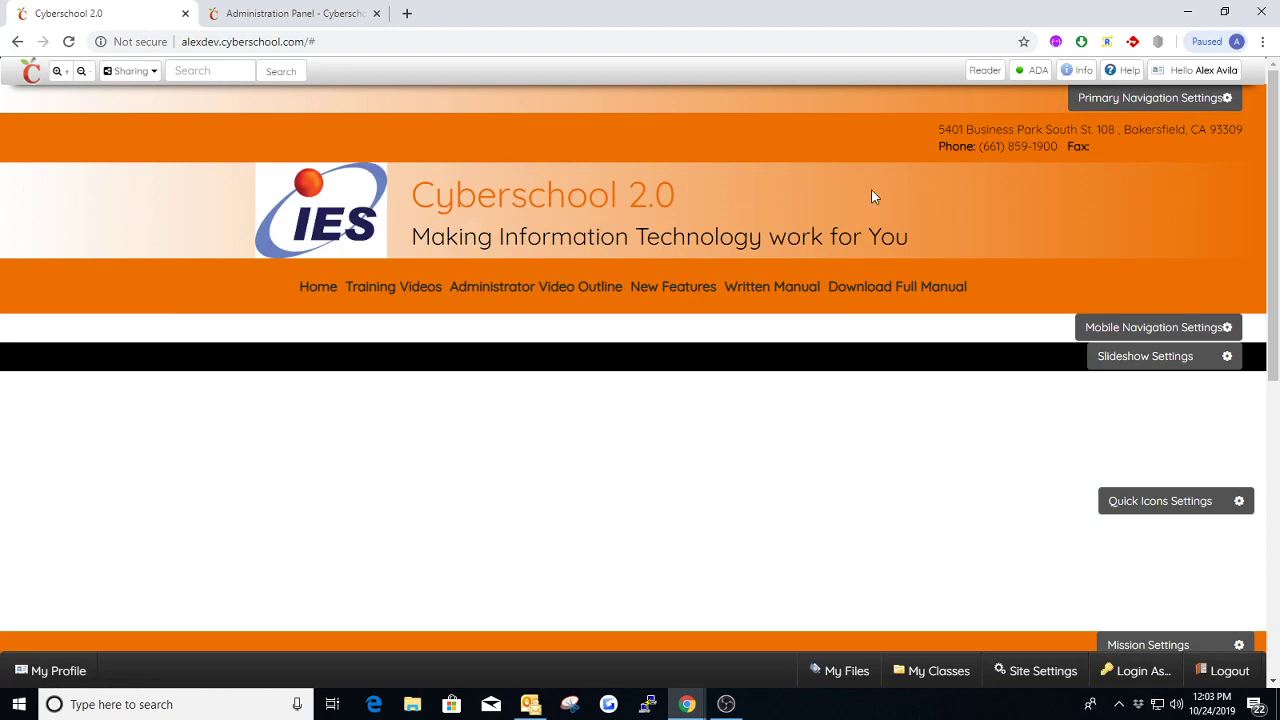
# Reopen the Primary Navigation Styles and set the Background Type to Solid Color
pyautogui.click(1118, 102)
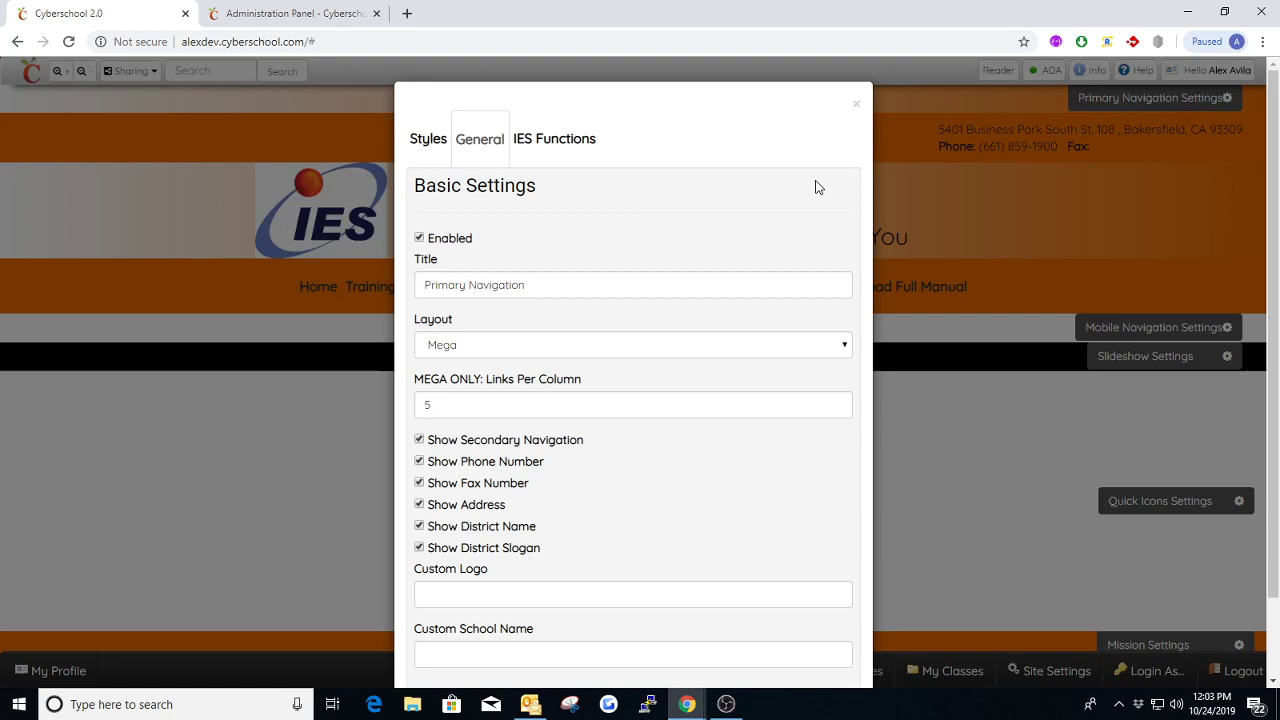
pyautogui.click(857, 105)
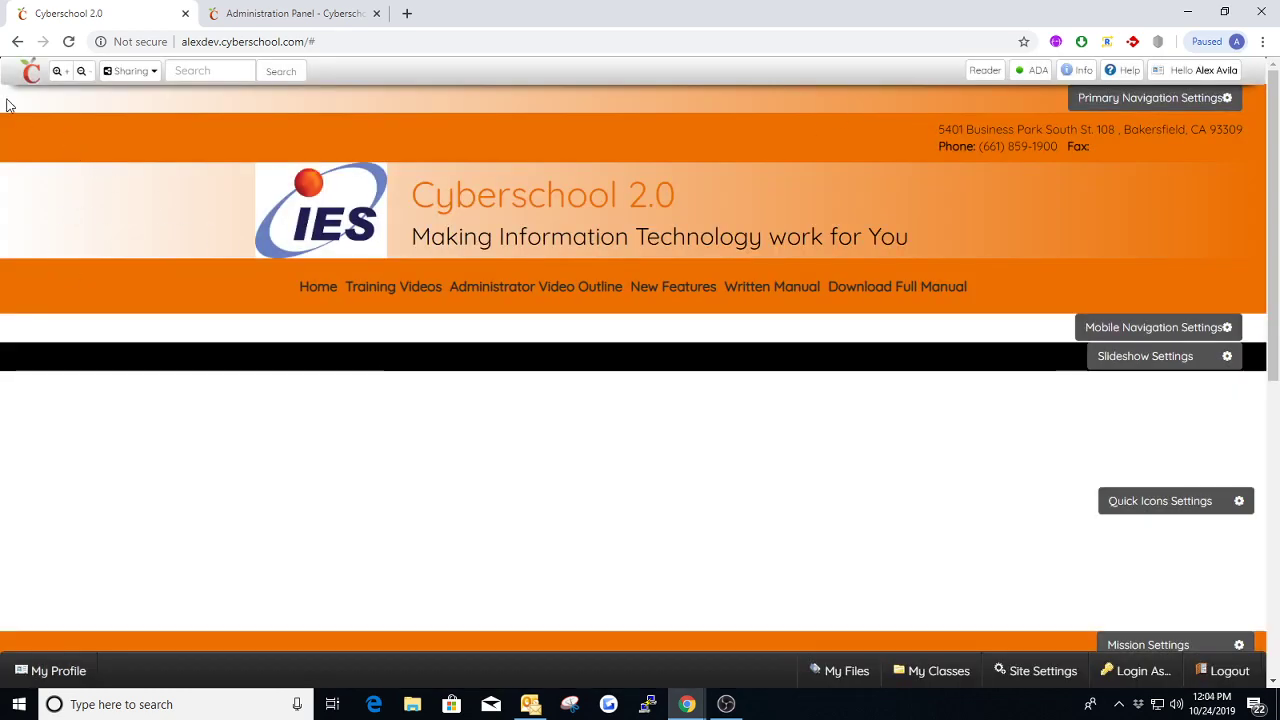
pyautogui.click(1114, 112)
pyautogui.click(431, 137)
pyautogui.scroll(-2, 620, 400)
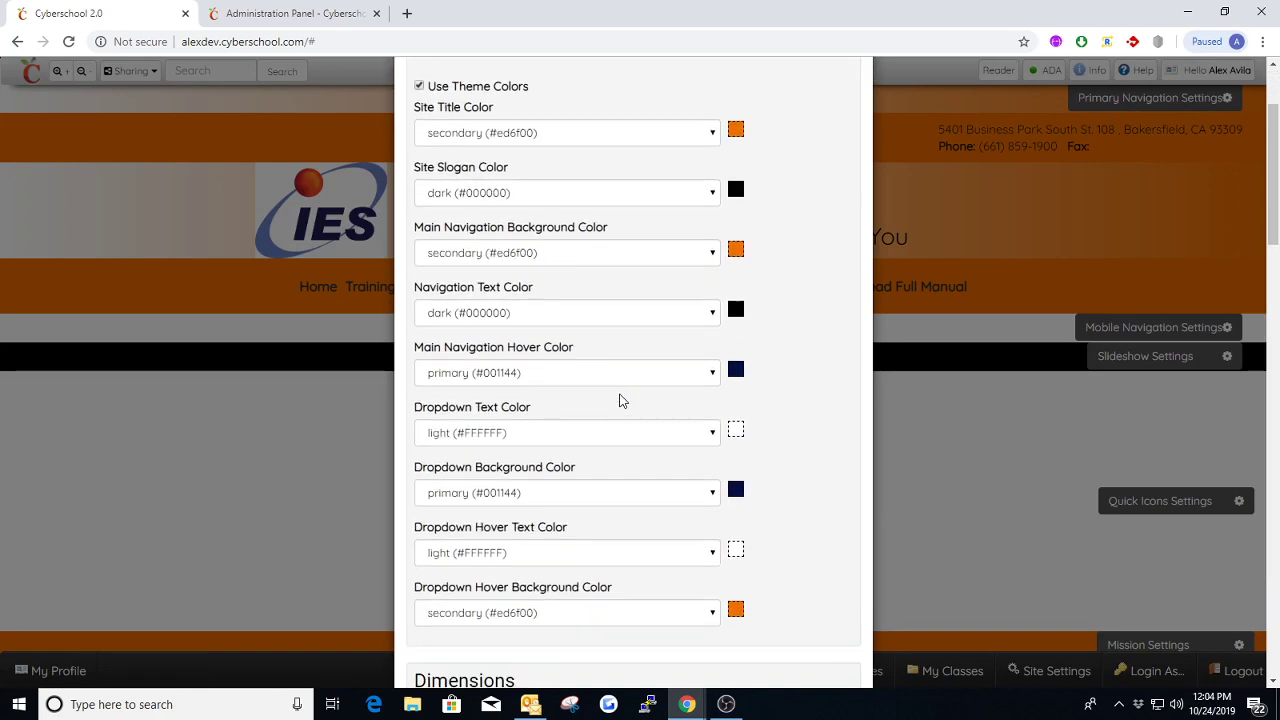
pyautogui.scroll(-12, 620, 400)
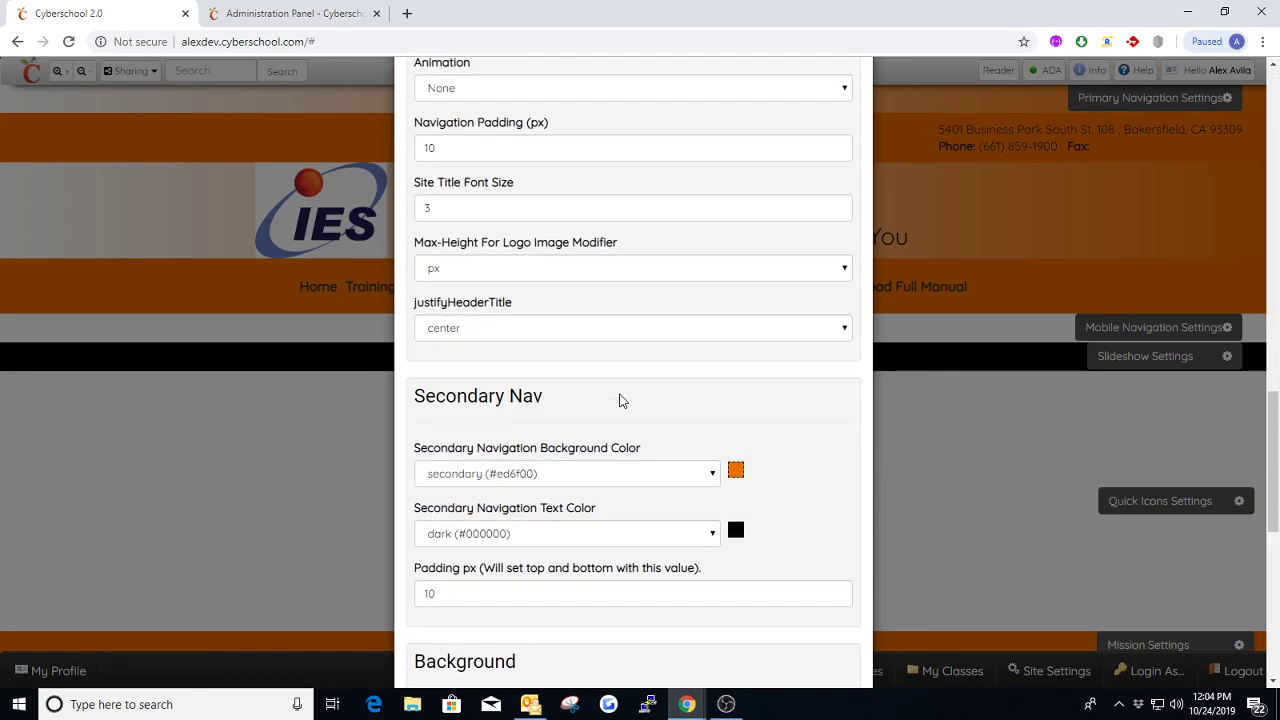
pyautogui.scroll(-4, 620, 400)
pyautogui.click(563, 345)
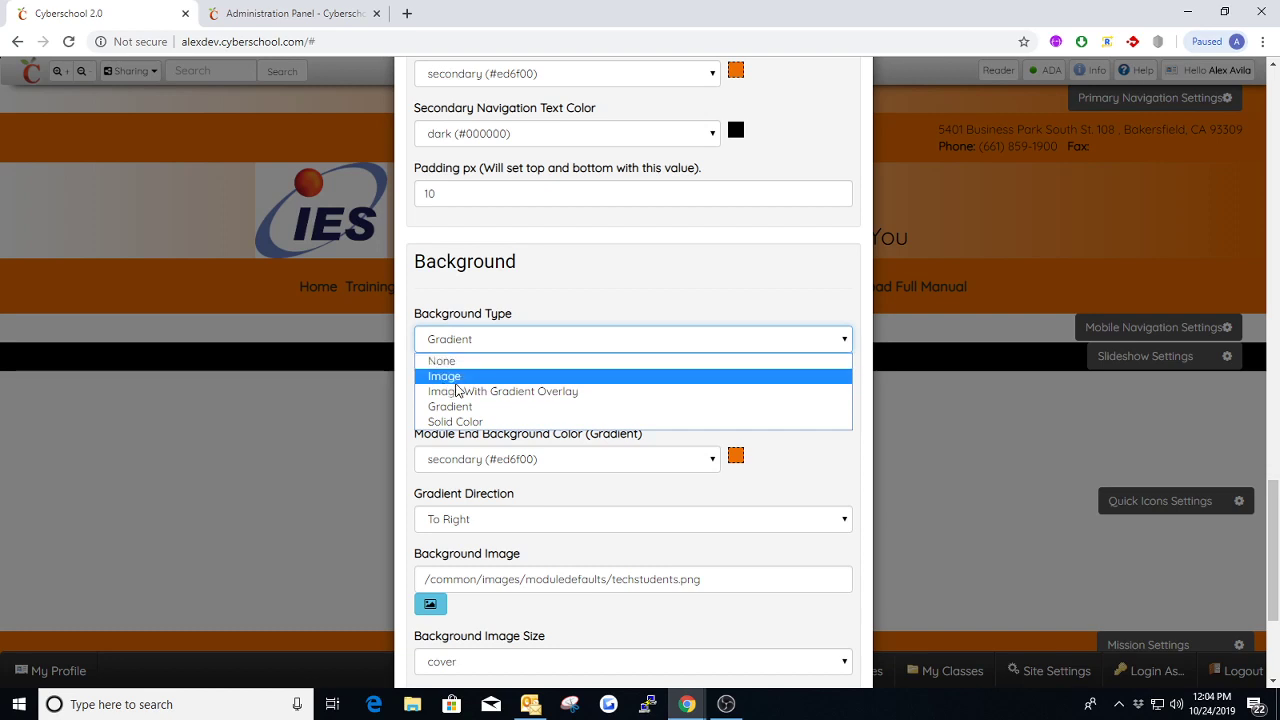
pyautogui.click(480, 421)
# Review the Gradient Direction options in the Background section, keeping To Right selected
pyautogui.scroll(-1, 574, 398)
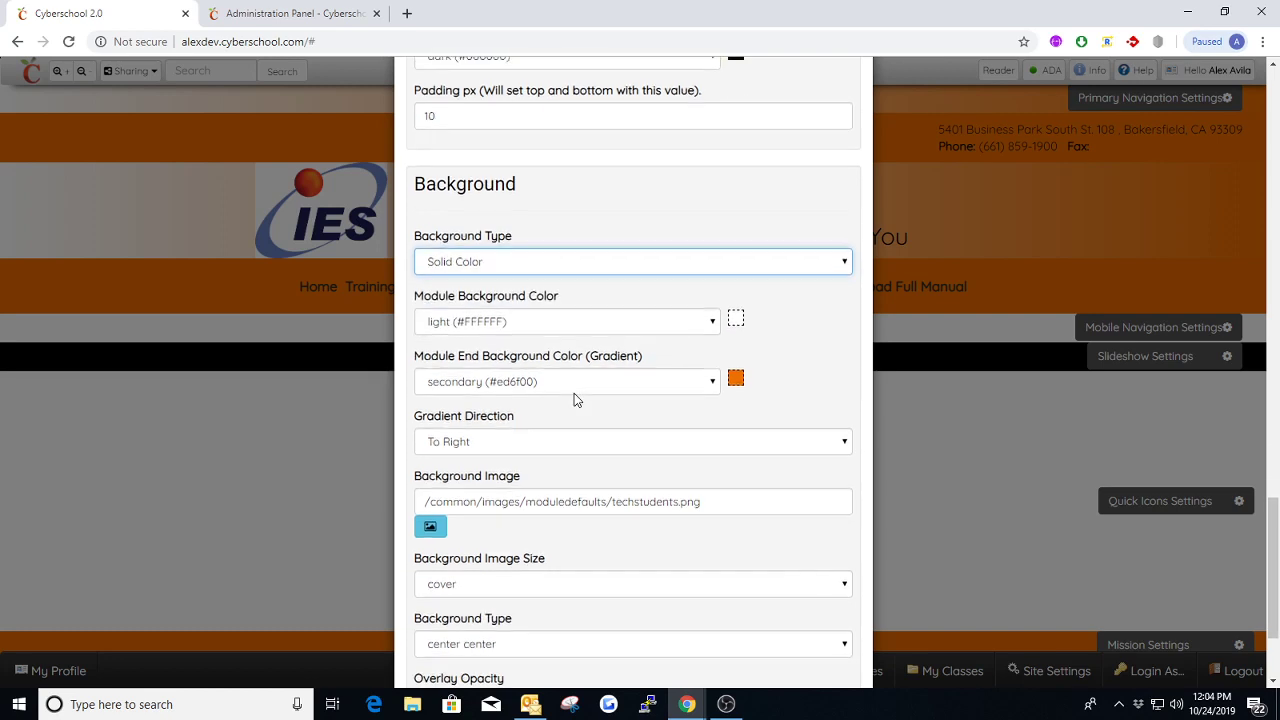
pyautogui.scroll(-1, 560, 398)
pyautogui.click(497, 362)
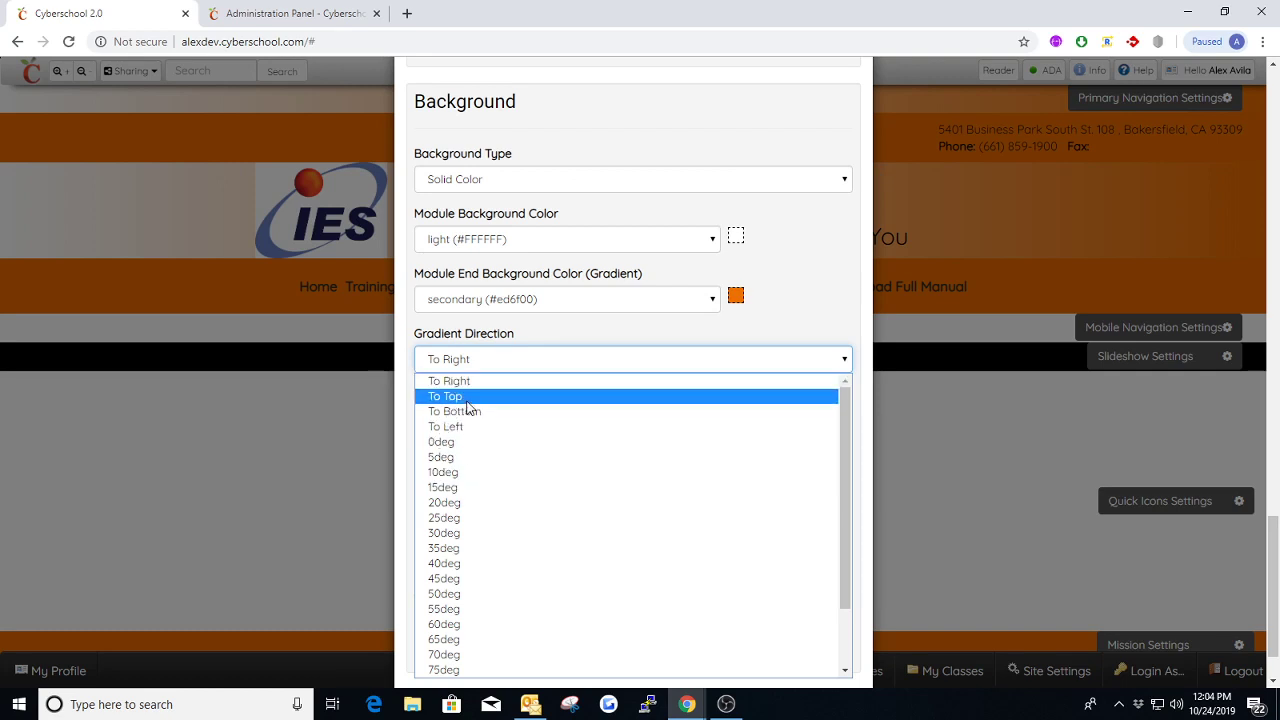
pyautogui.click(545, 380)
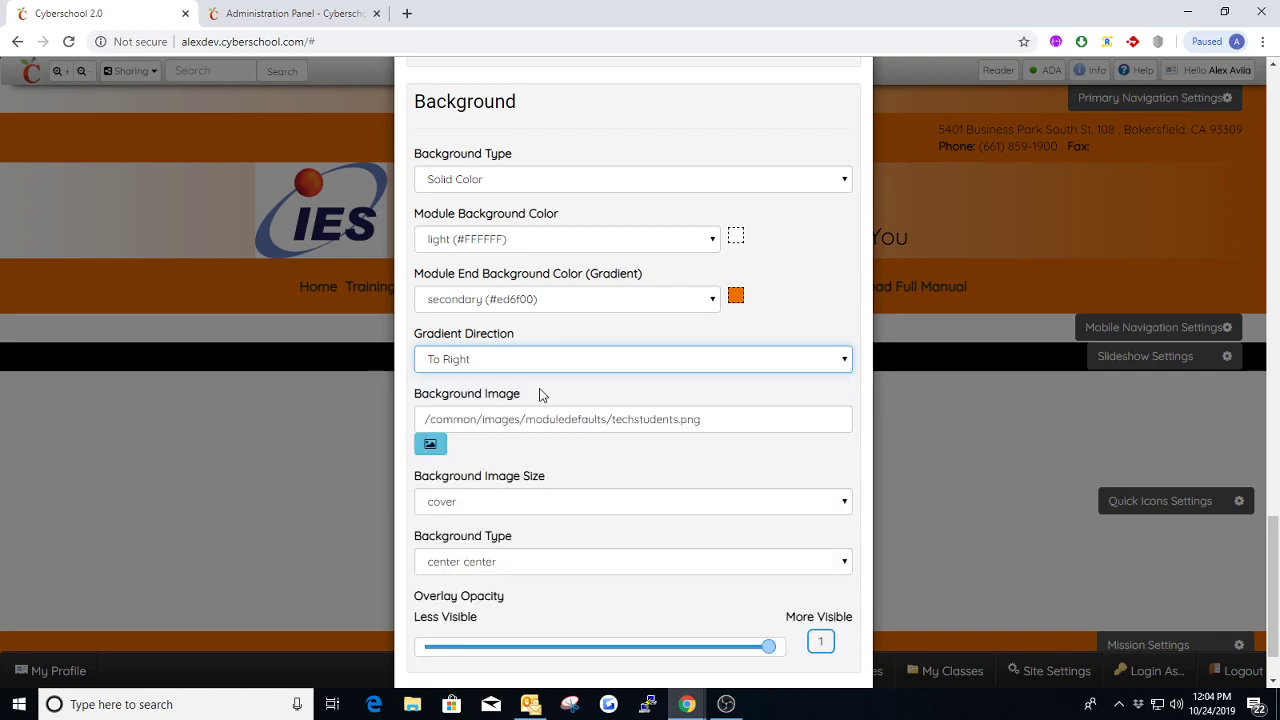
# Try Image as the Background Type, check the Background Image path, and return the type to Solid Color
pyautogui.scroll(-1, 440, 350)
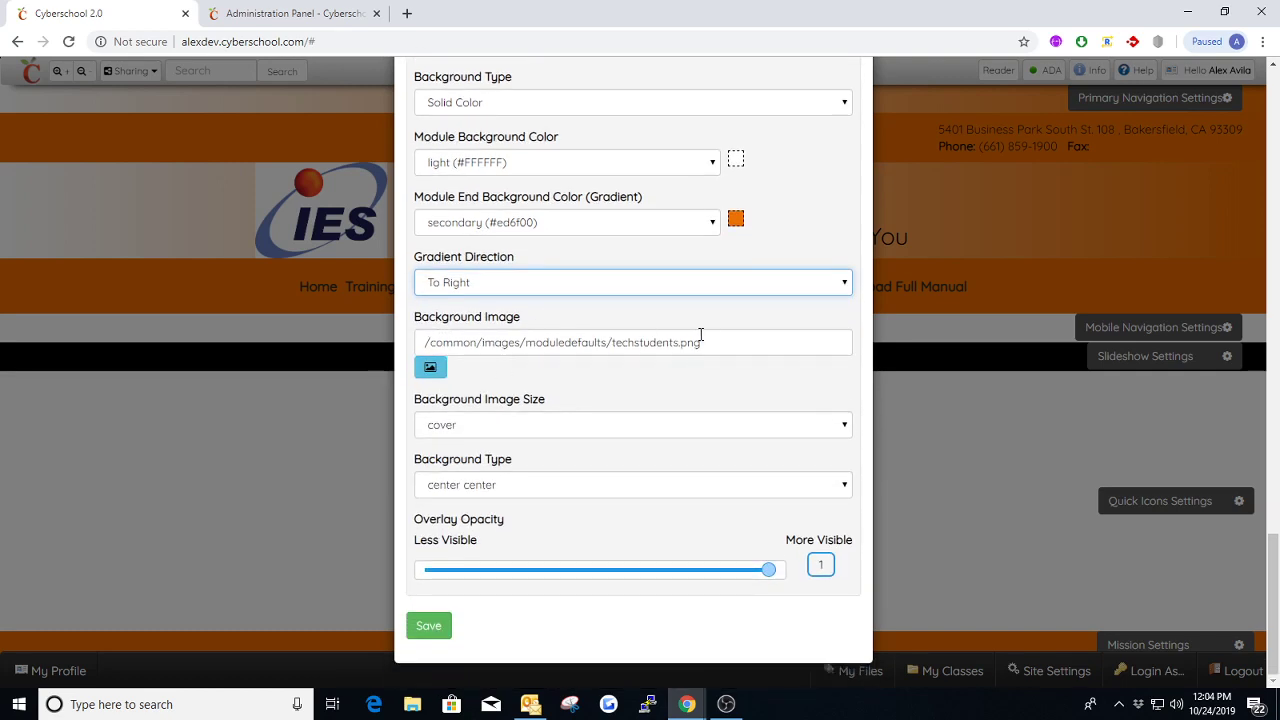
pyautogui.moveTo(717, 341); pyautogui.dragTo(420, 343)
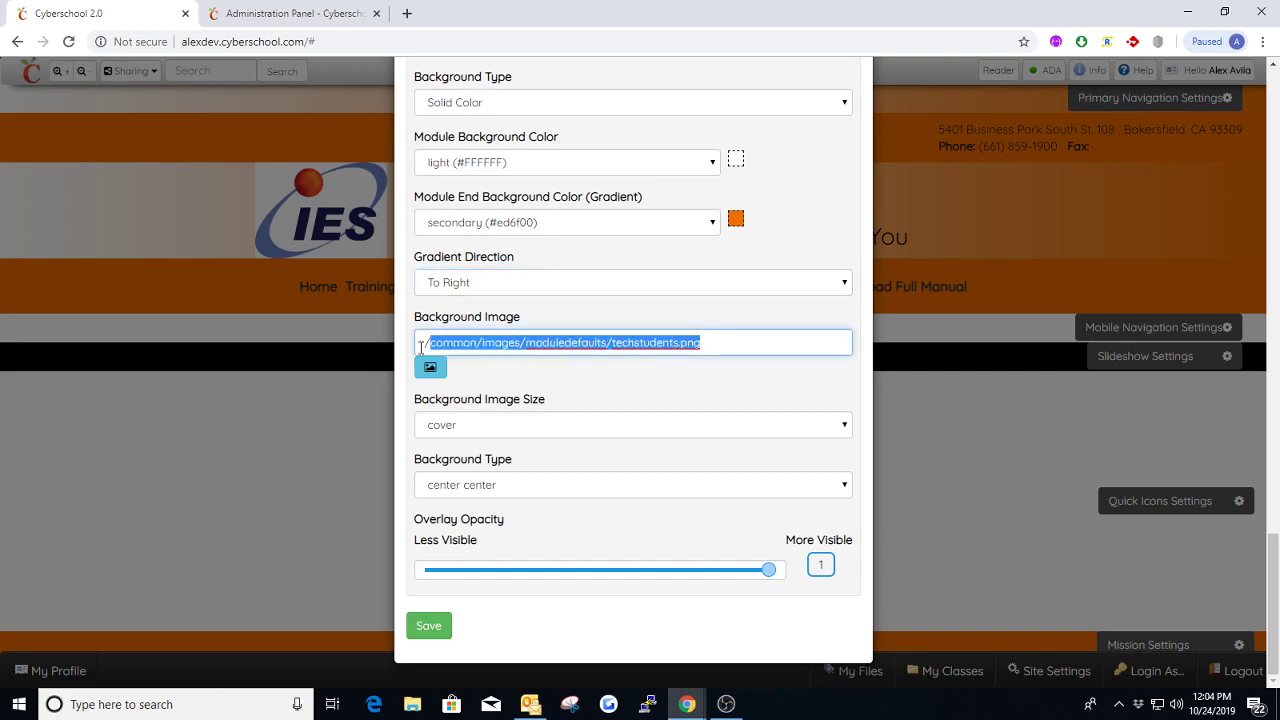
pyautogui.click(520, 104)
pyautogui.click(466, 143)
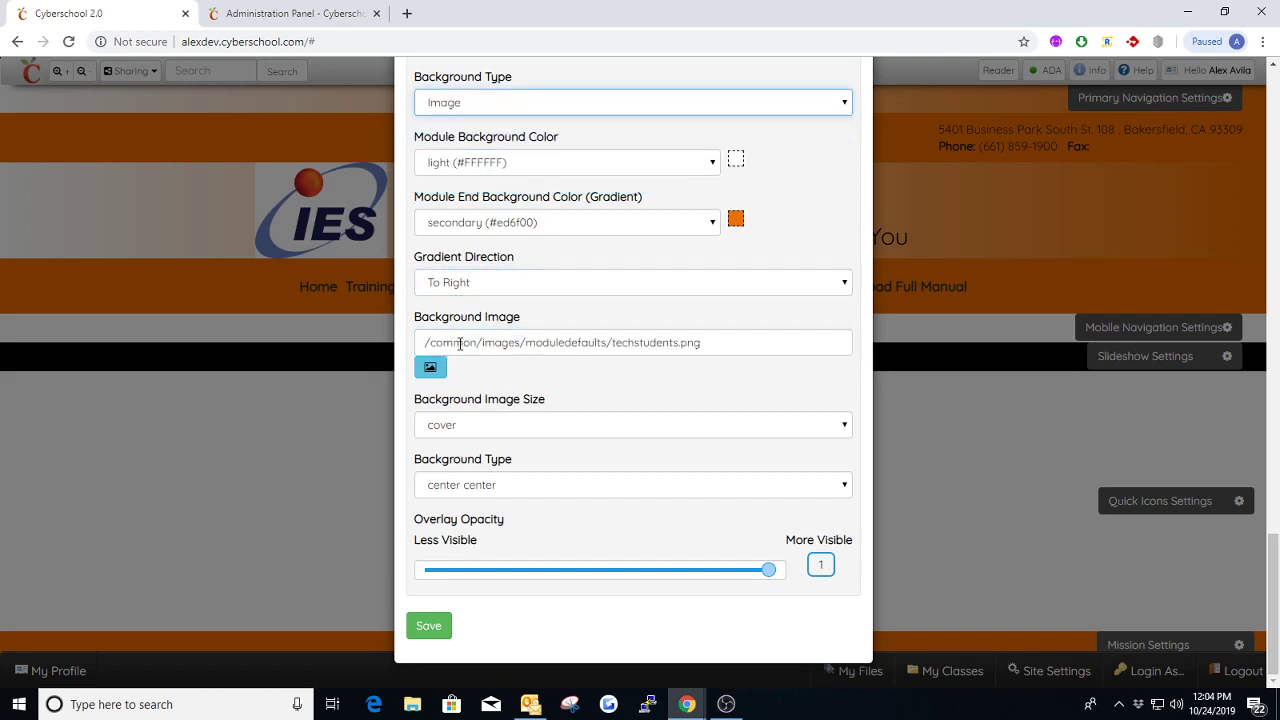
pyautogui.moveTo(714, 342); pyautogui.dragTo(424, 343)
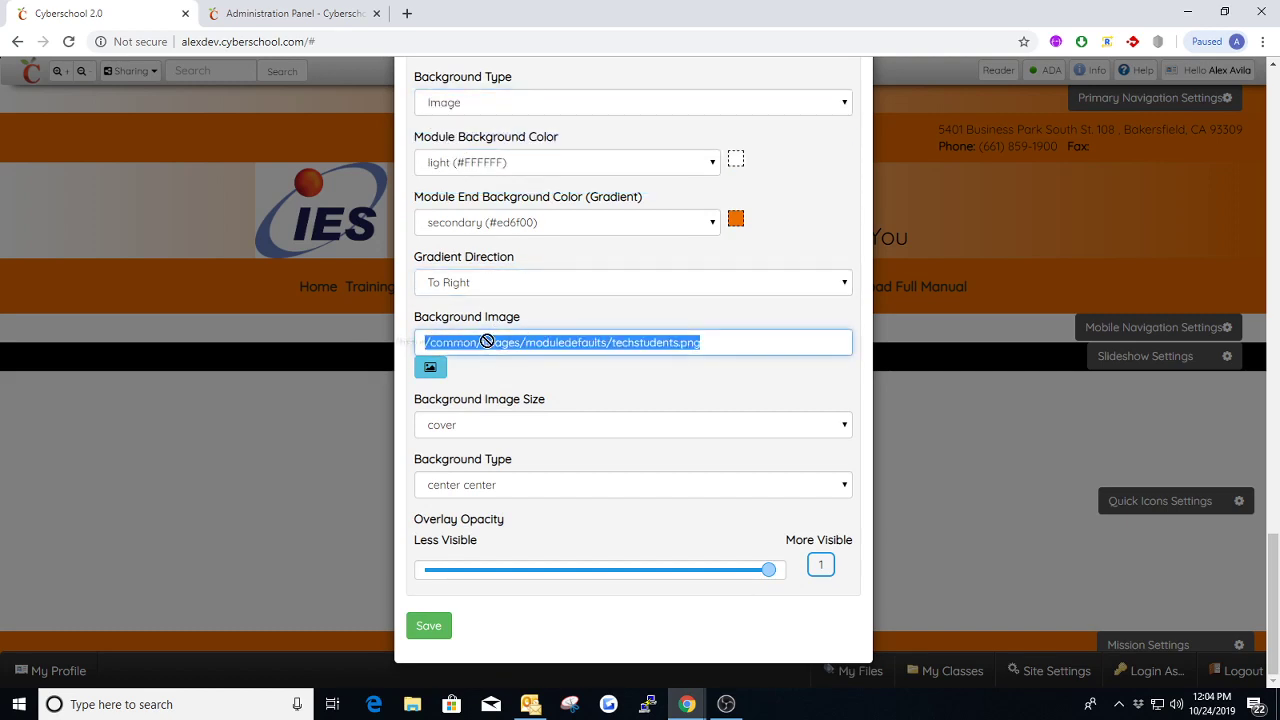
pyautogui.click(522, 105)
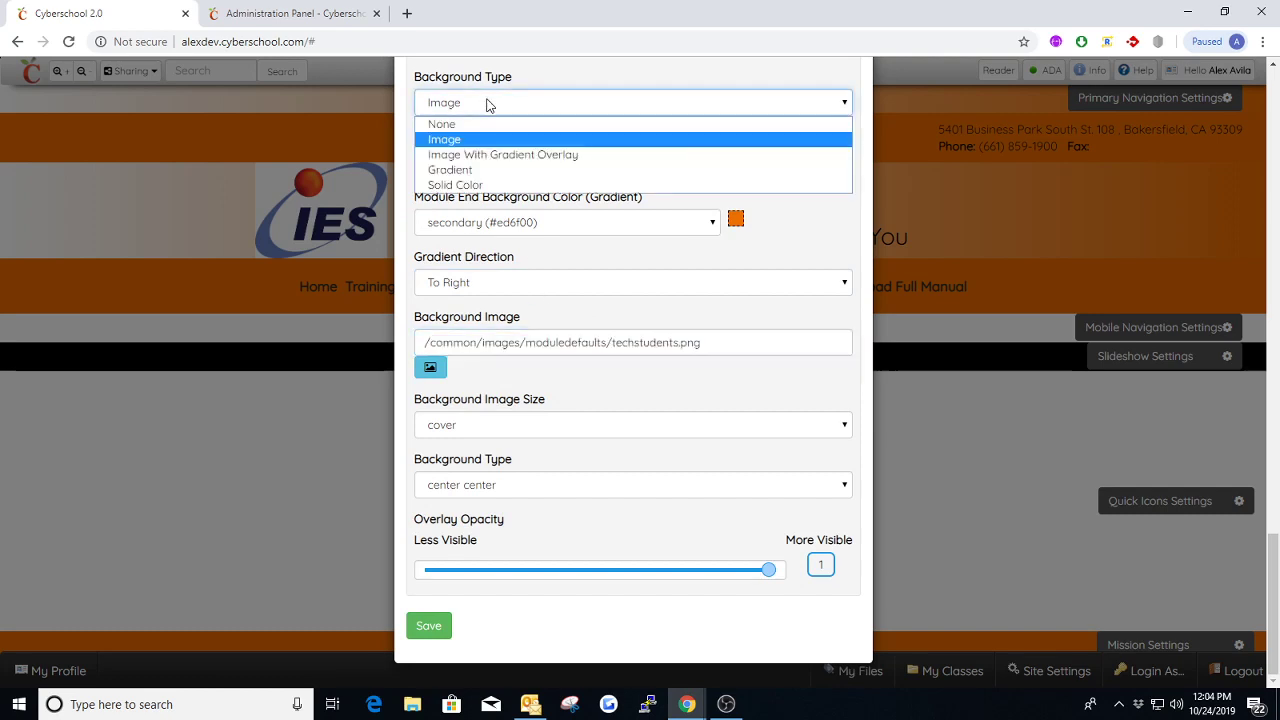
pyautogui.click(465, 186)
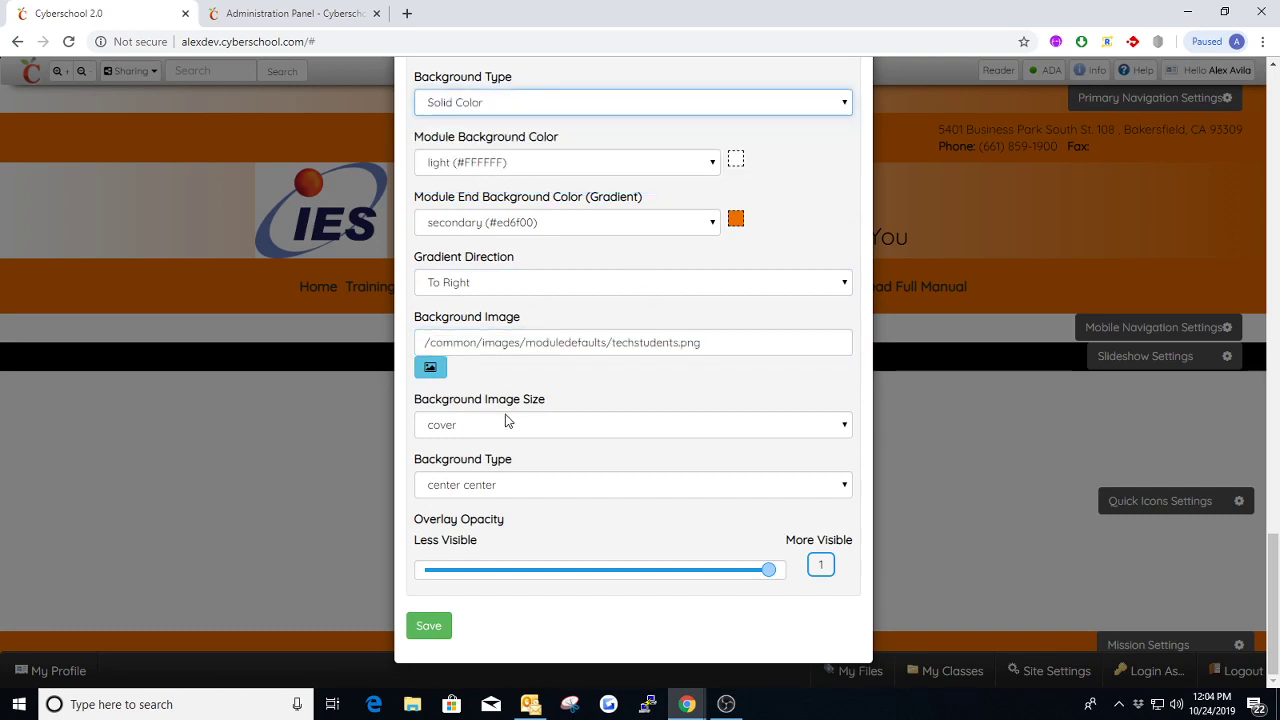
# Try auto as the Background Image Size and return it to cover
pyautogui.click(576, 434)
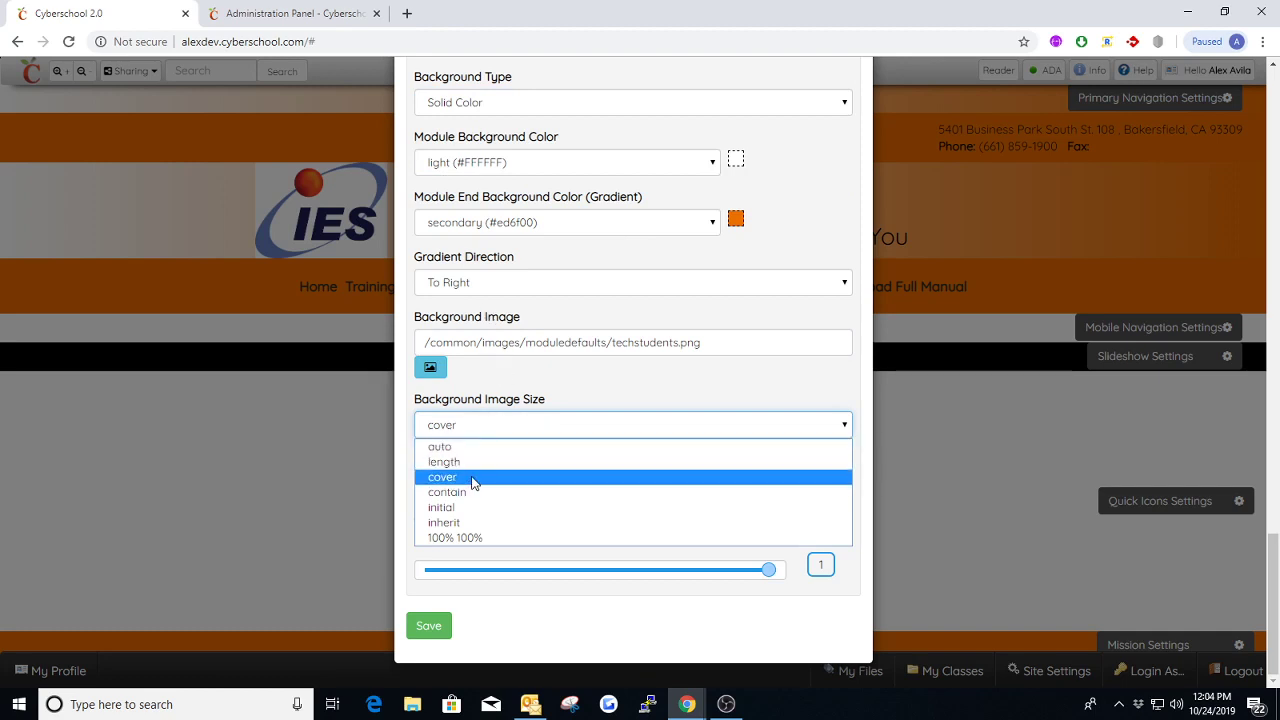
pyautogui.click(500, 446)
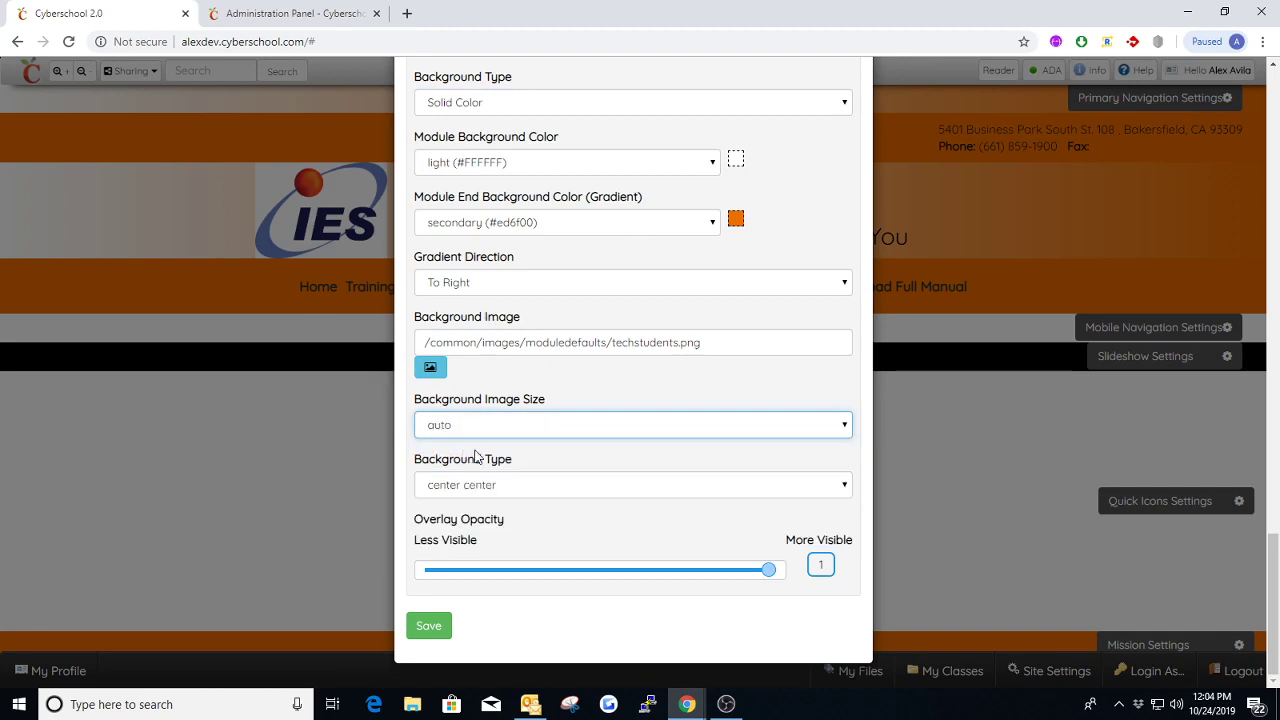
pyautogui.click(498, 430)
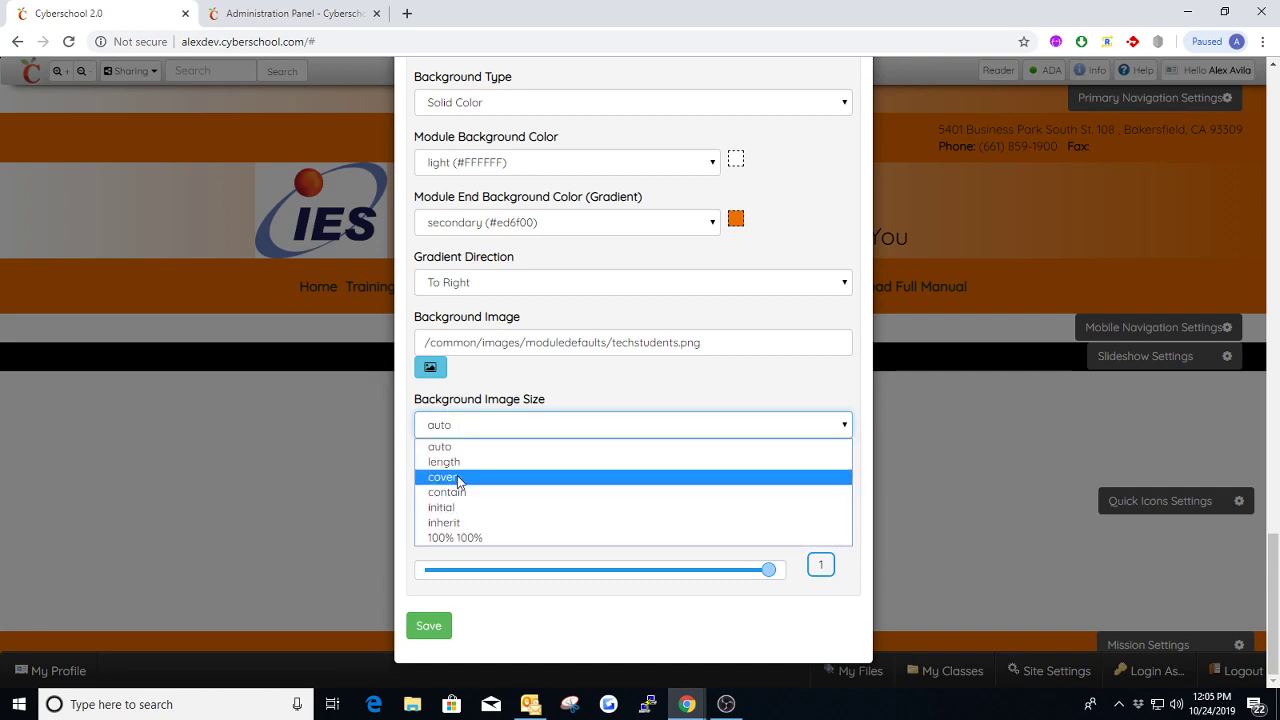
pyautogui.click(445, 478)
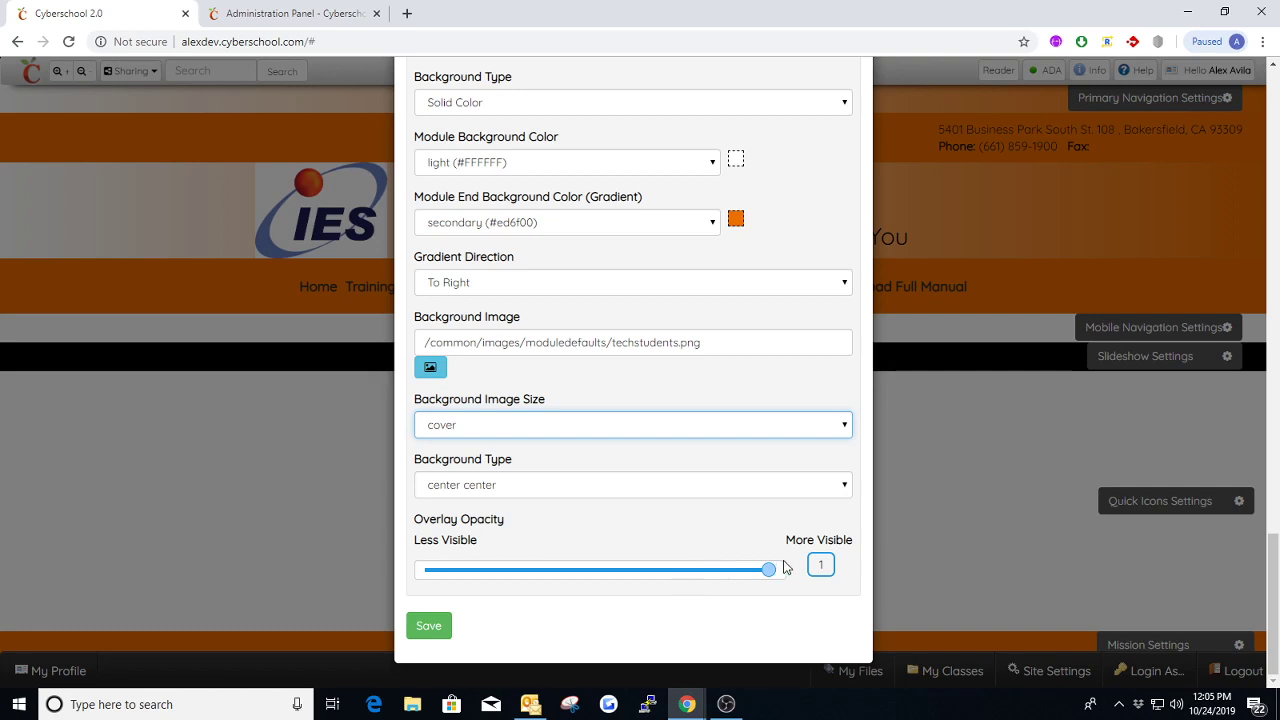
# Keep the Overlay Opacity at its maximum of 1 and save the Primary Navigation settings
pyautogui.moveTo(771, 577); pyautogui.dragTo(805, 570)
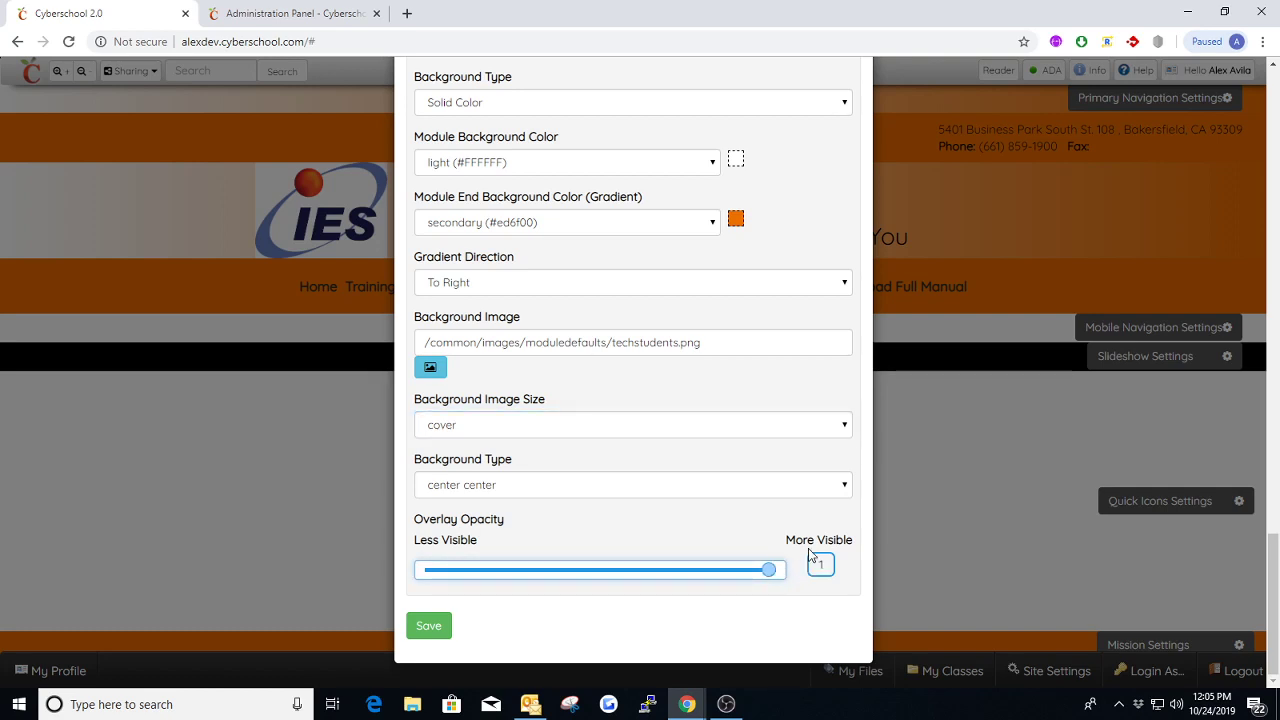
pyautogui.moveTo(771, 571)
pyautogui.mouseDown()
pyautogui.moveTo(609, 584)
pyautogui.moveTo(418, 570)
pyautogui.moveTo(788, 573)
pyautogui.mouseUp()
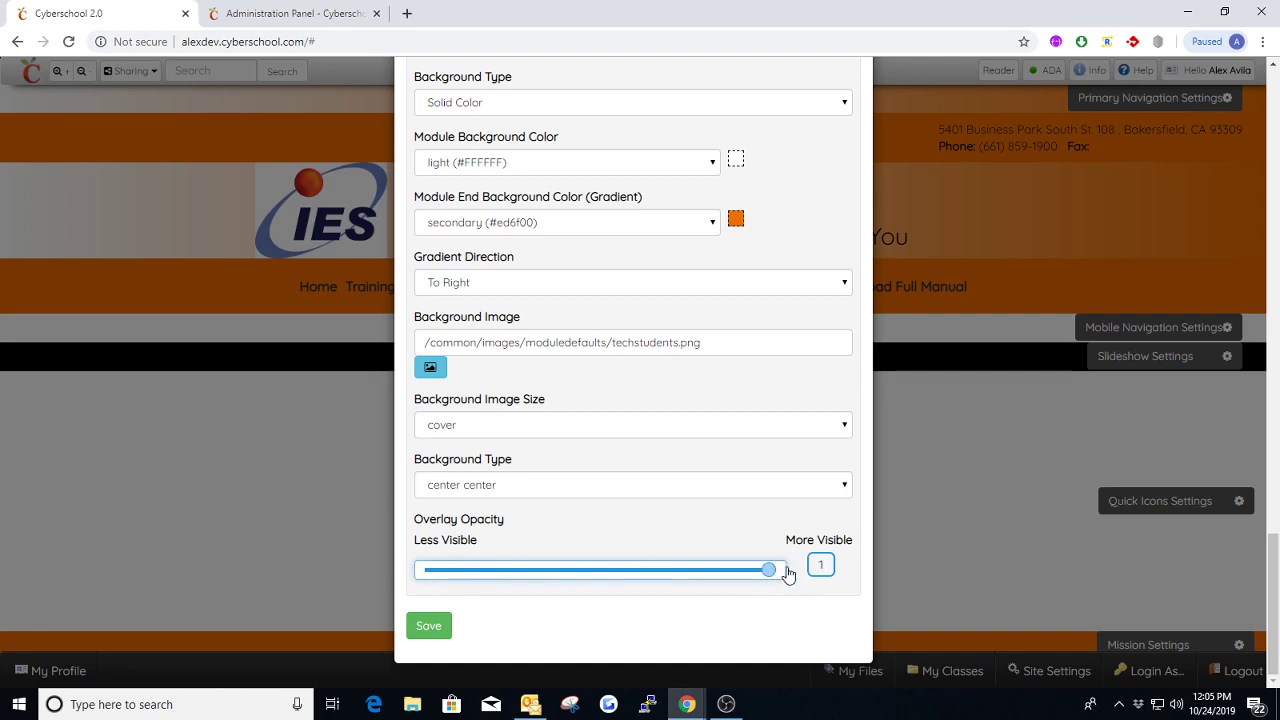
pyautogui.click(440, 627)
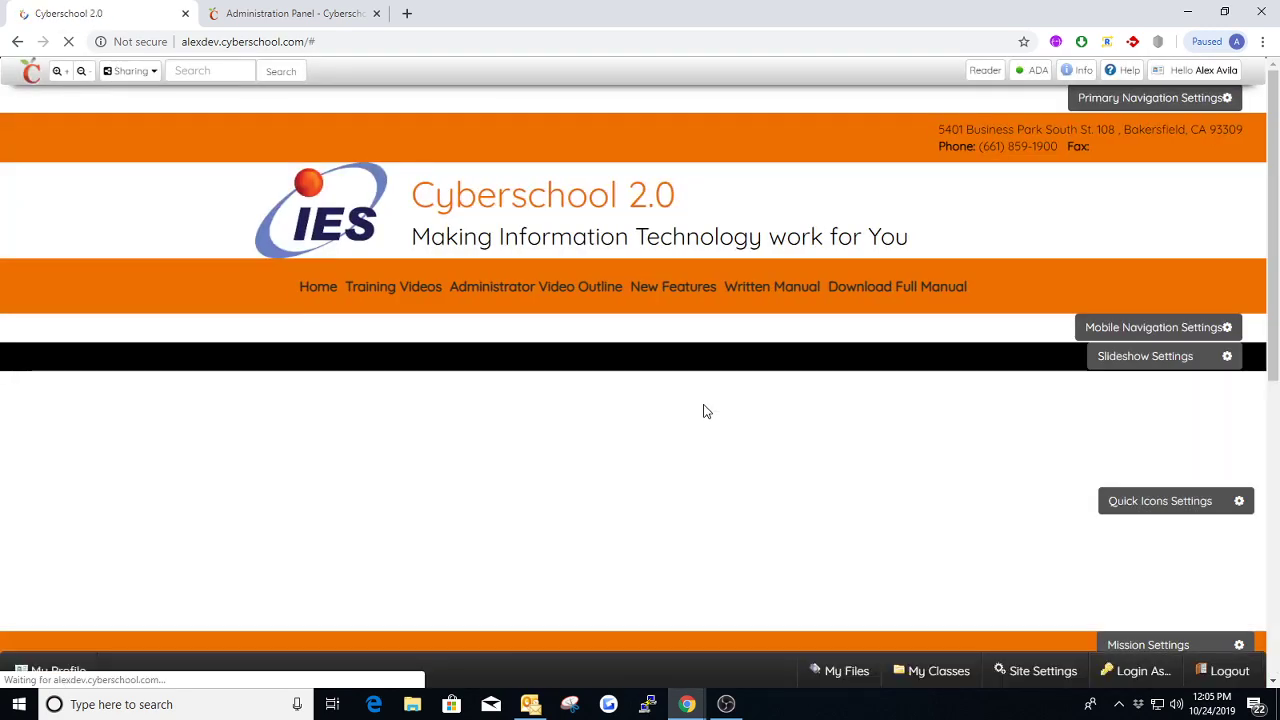